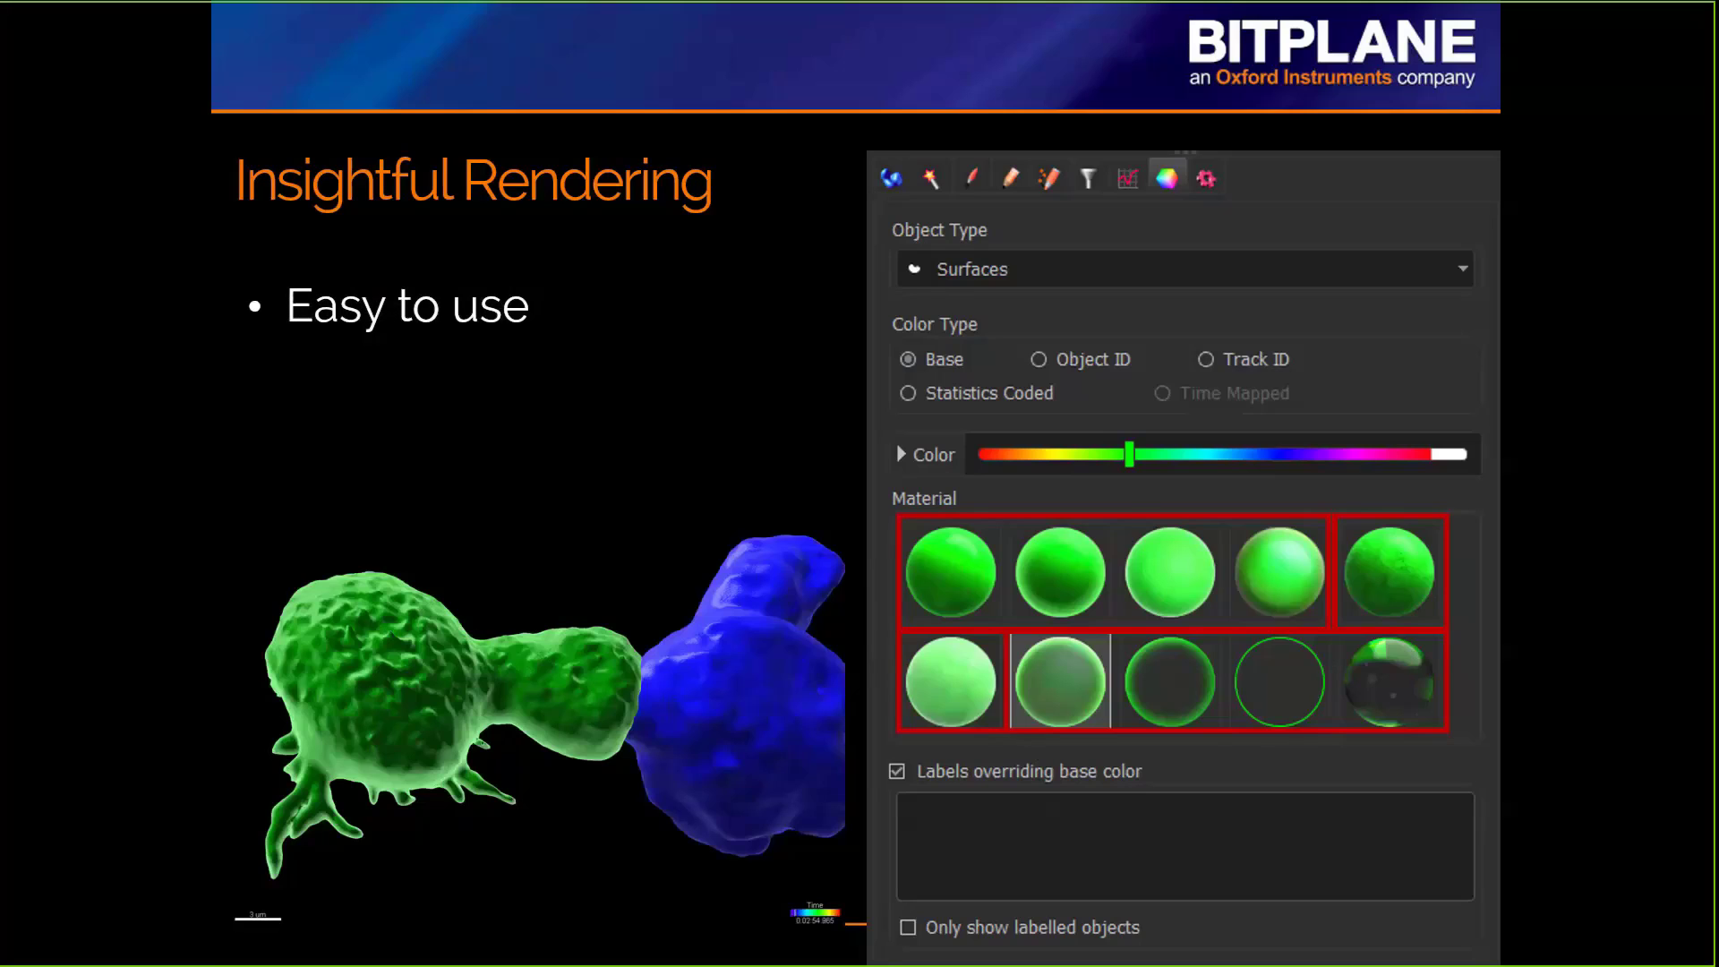
# Step: End the slide show and switch to the Alex-crop.ims scene in Imaris, viewing the two cell surfaces from slightly different angles
pyautogui.press('Escape')
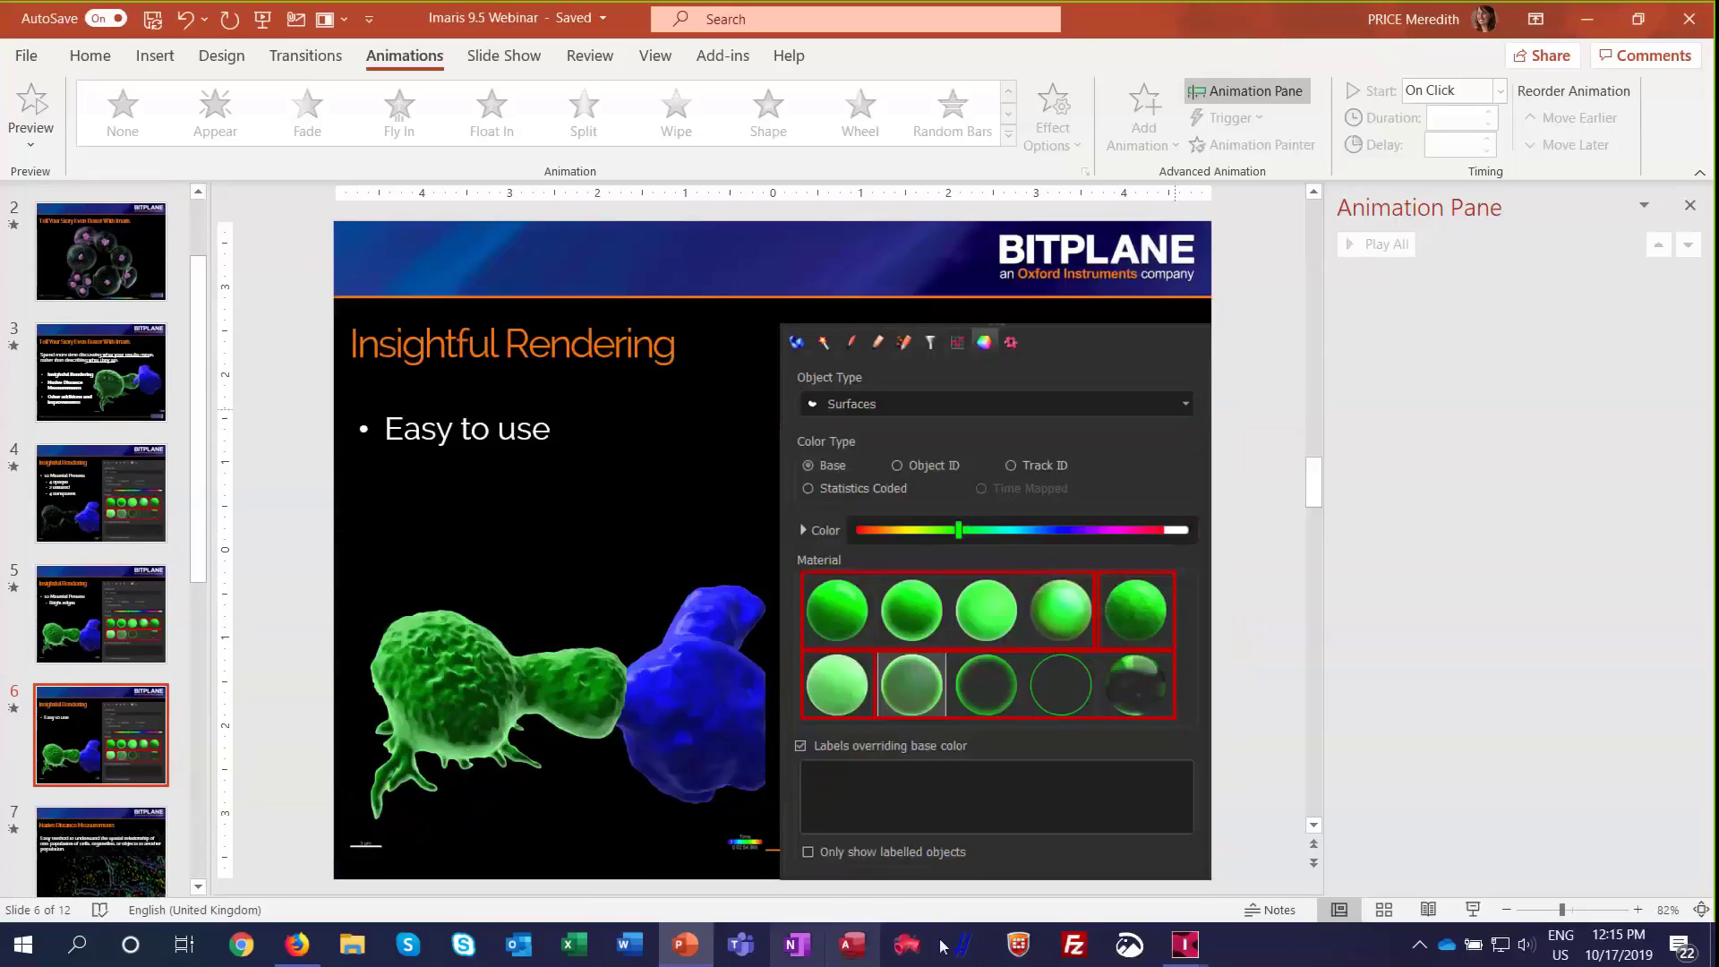
pyautogui.moveTo(1206, 958)
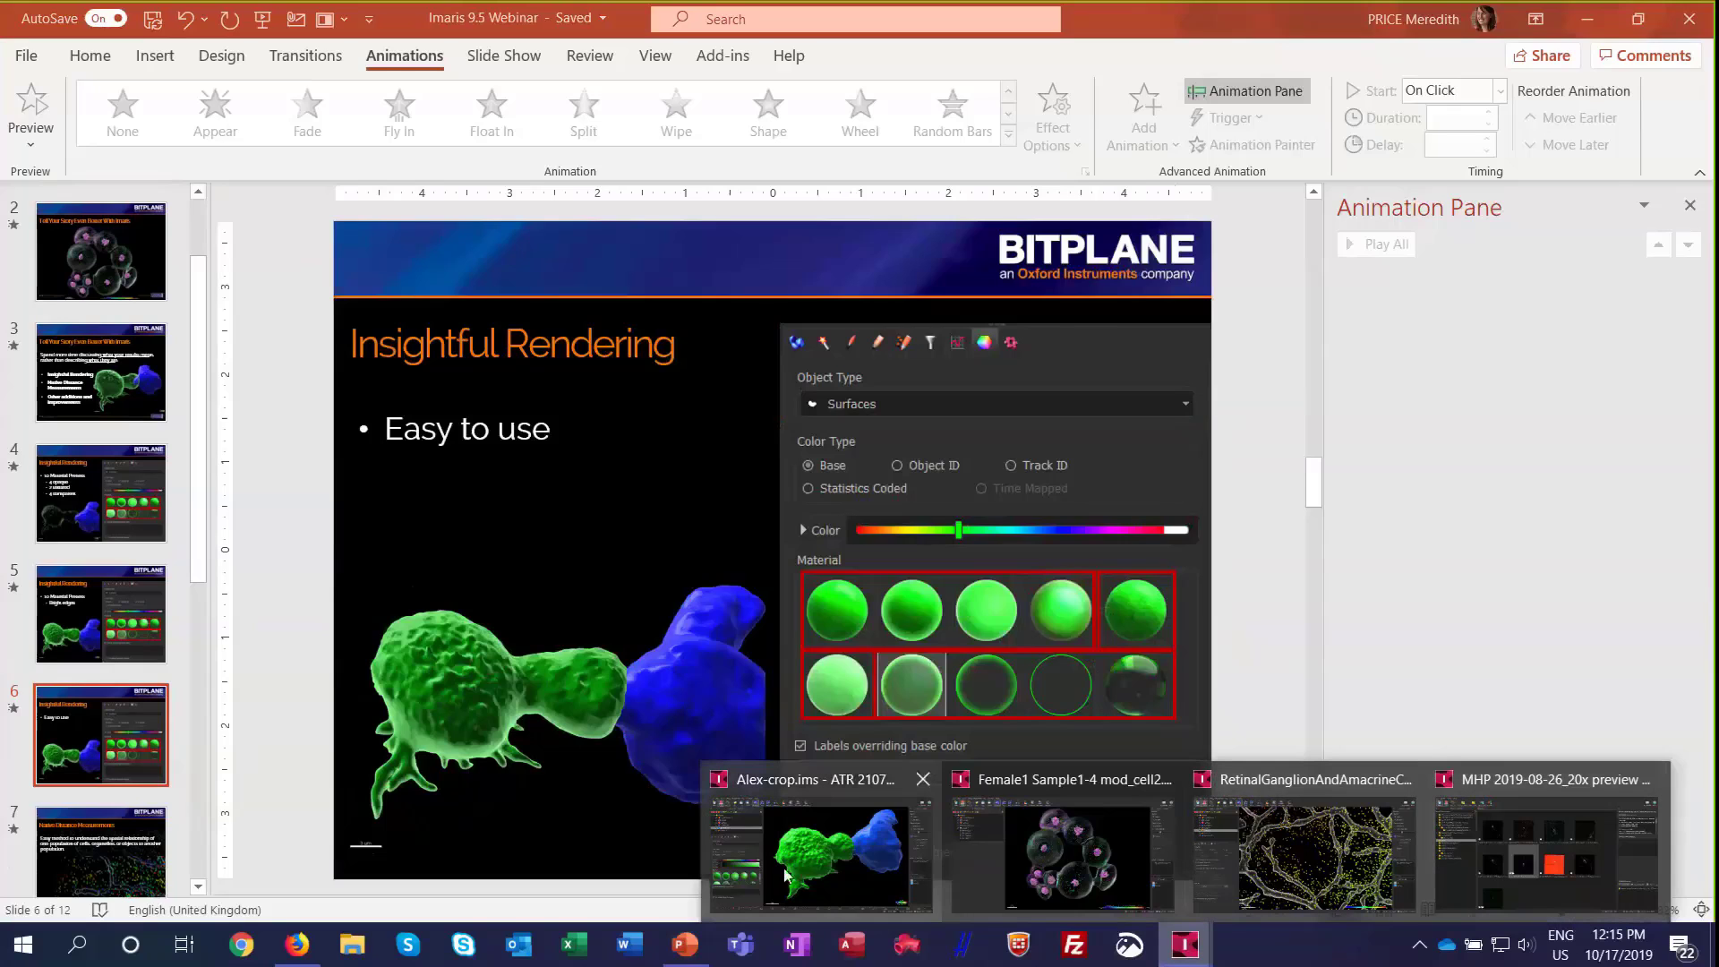
pyautogui.click(822, 850)
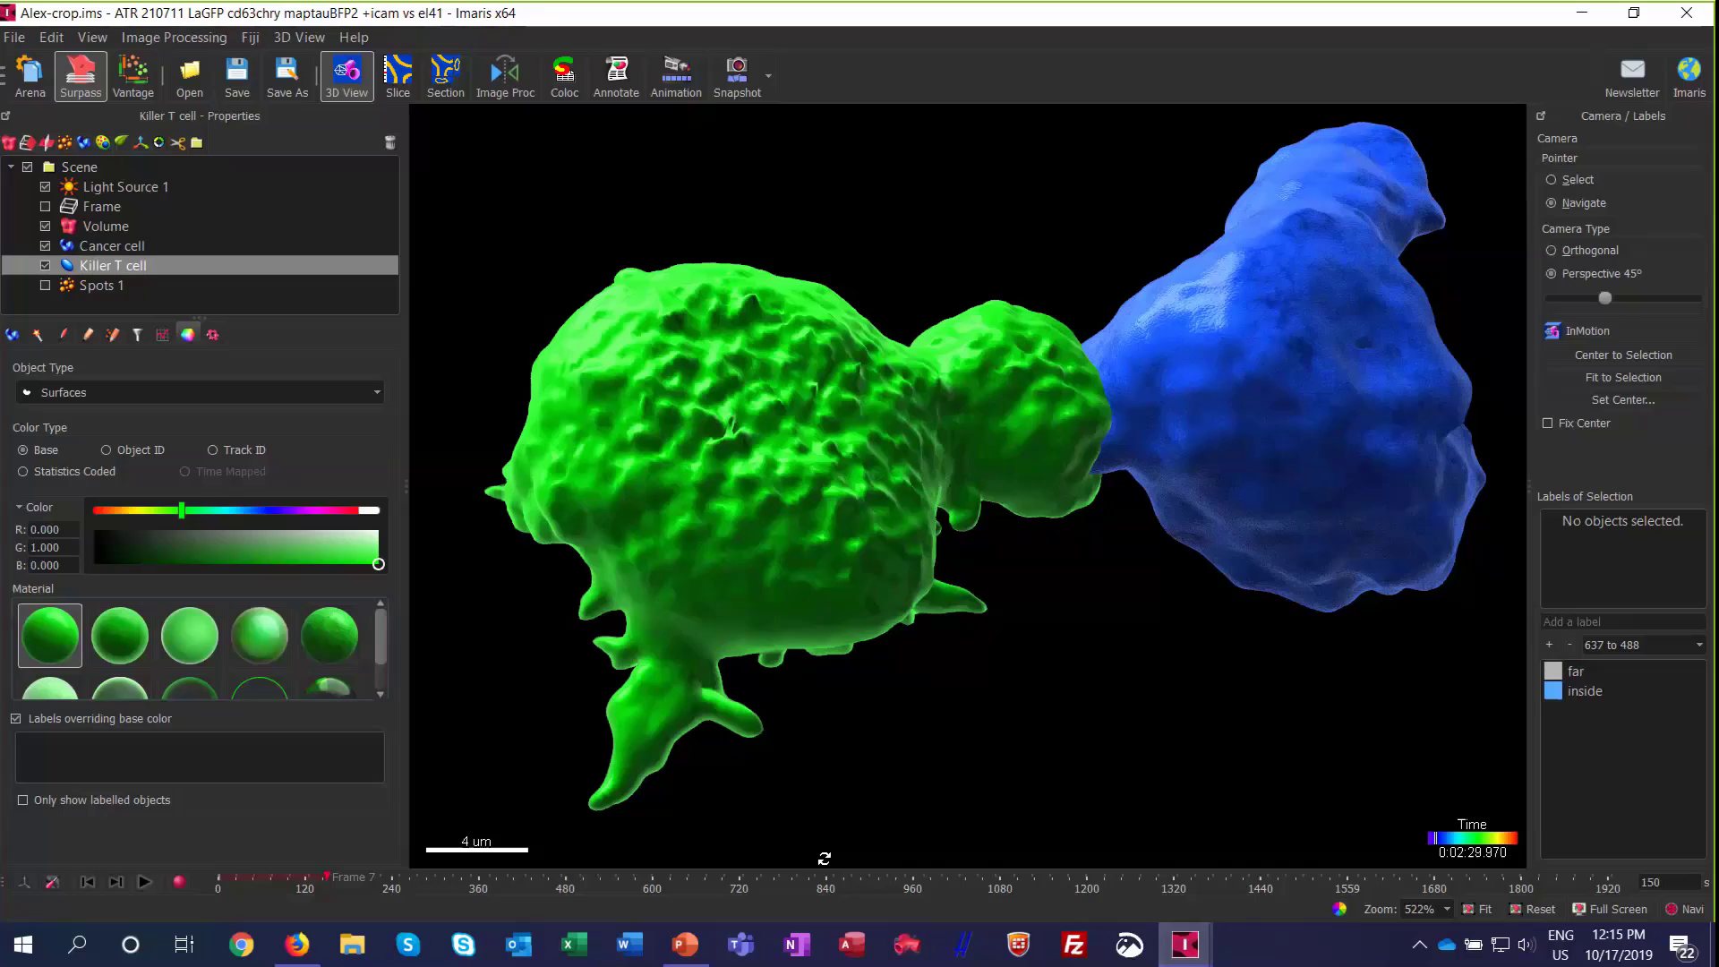
pyautogui.moveTo(787, 492); pyautogui.dragTo(835, 502)
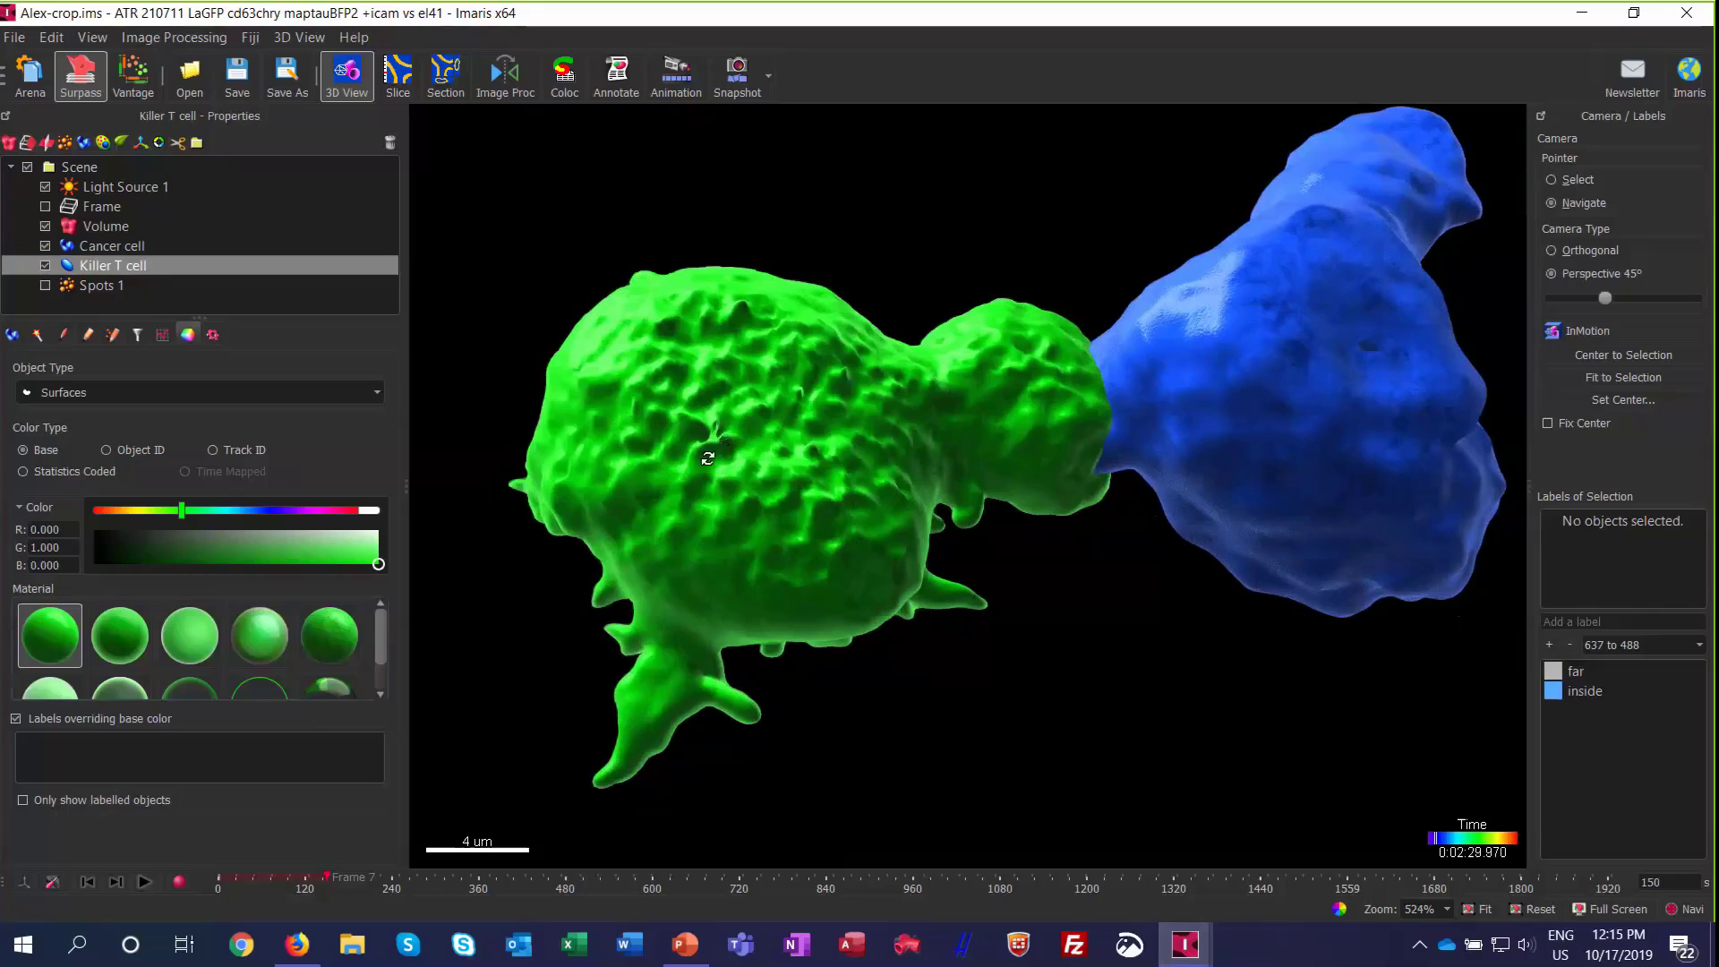
pyautogui.moveTo(1270, 414); pyautogui.dragTo(1251, 445)
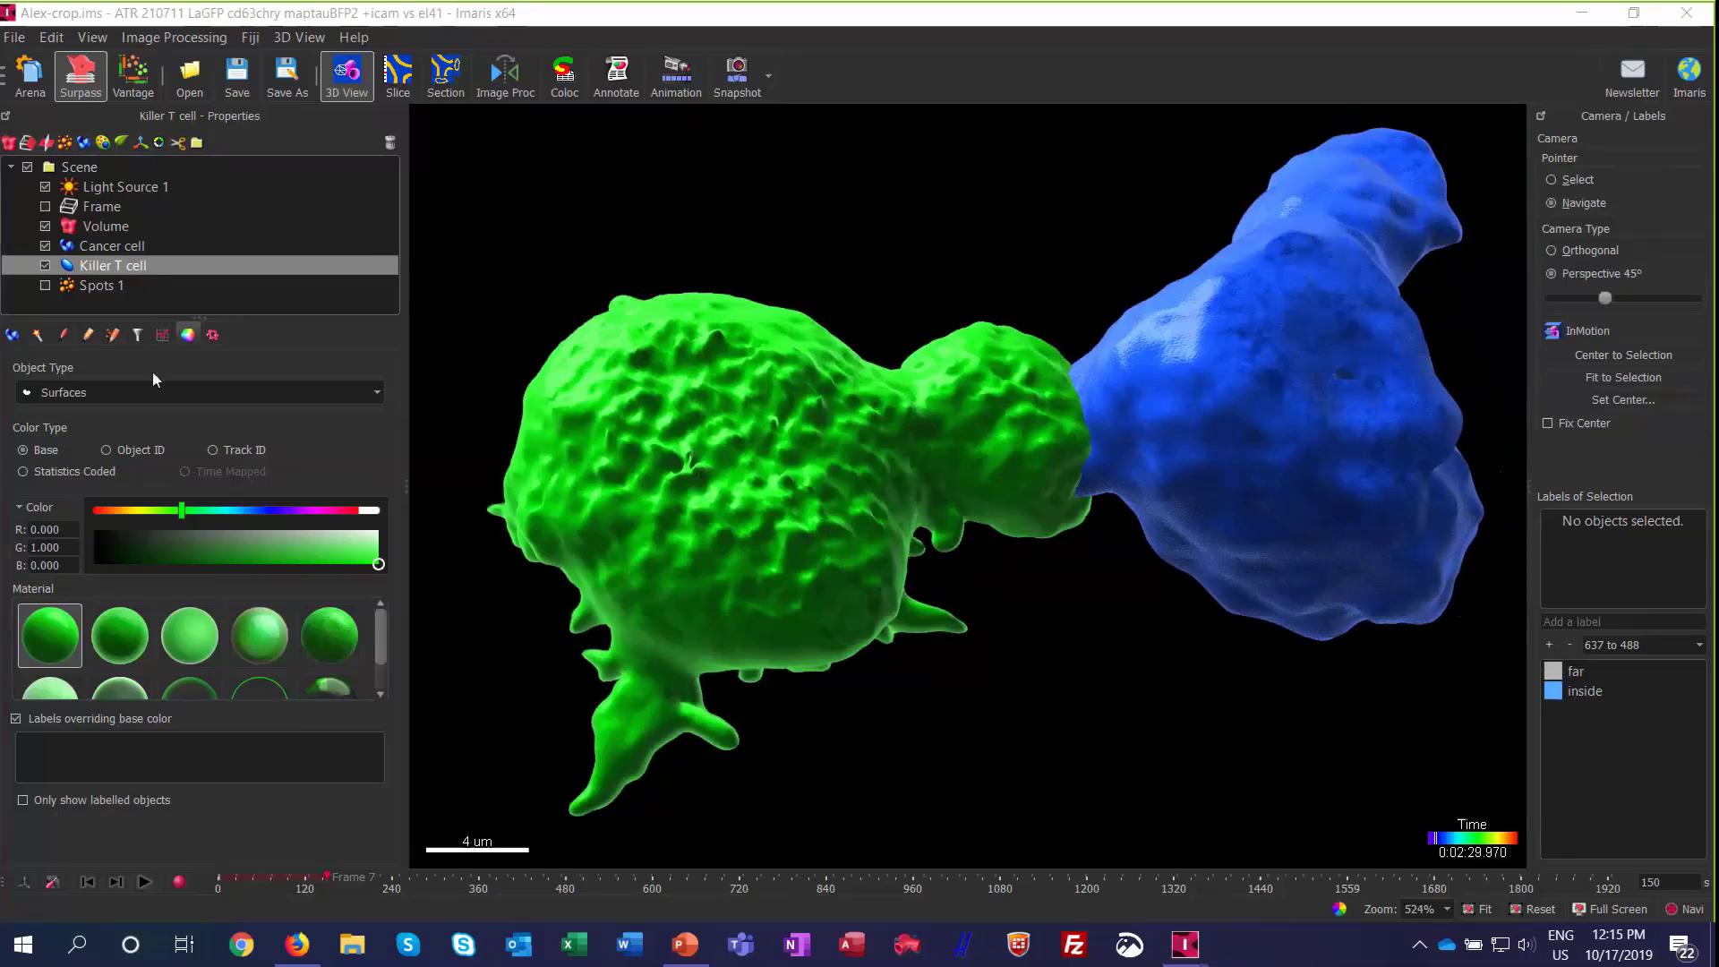
# Step: Collapse the detailed color settings and try the second opaque, Pastel and Reflective materials on the Killer T cell surface
pyautogui.click(20, 510)
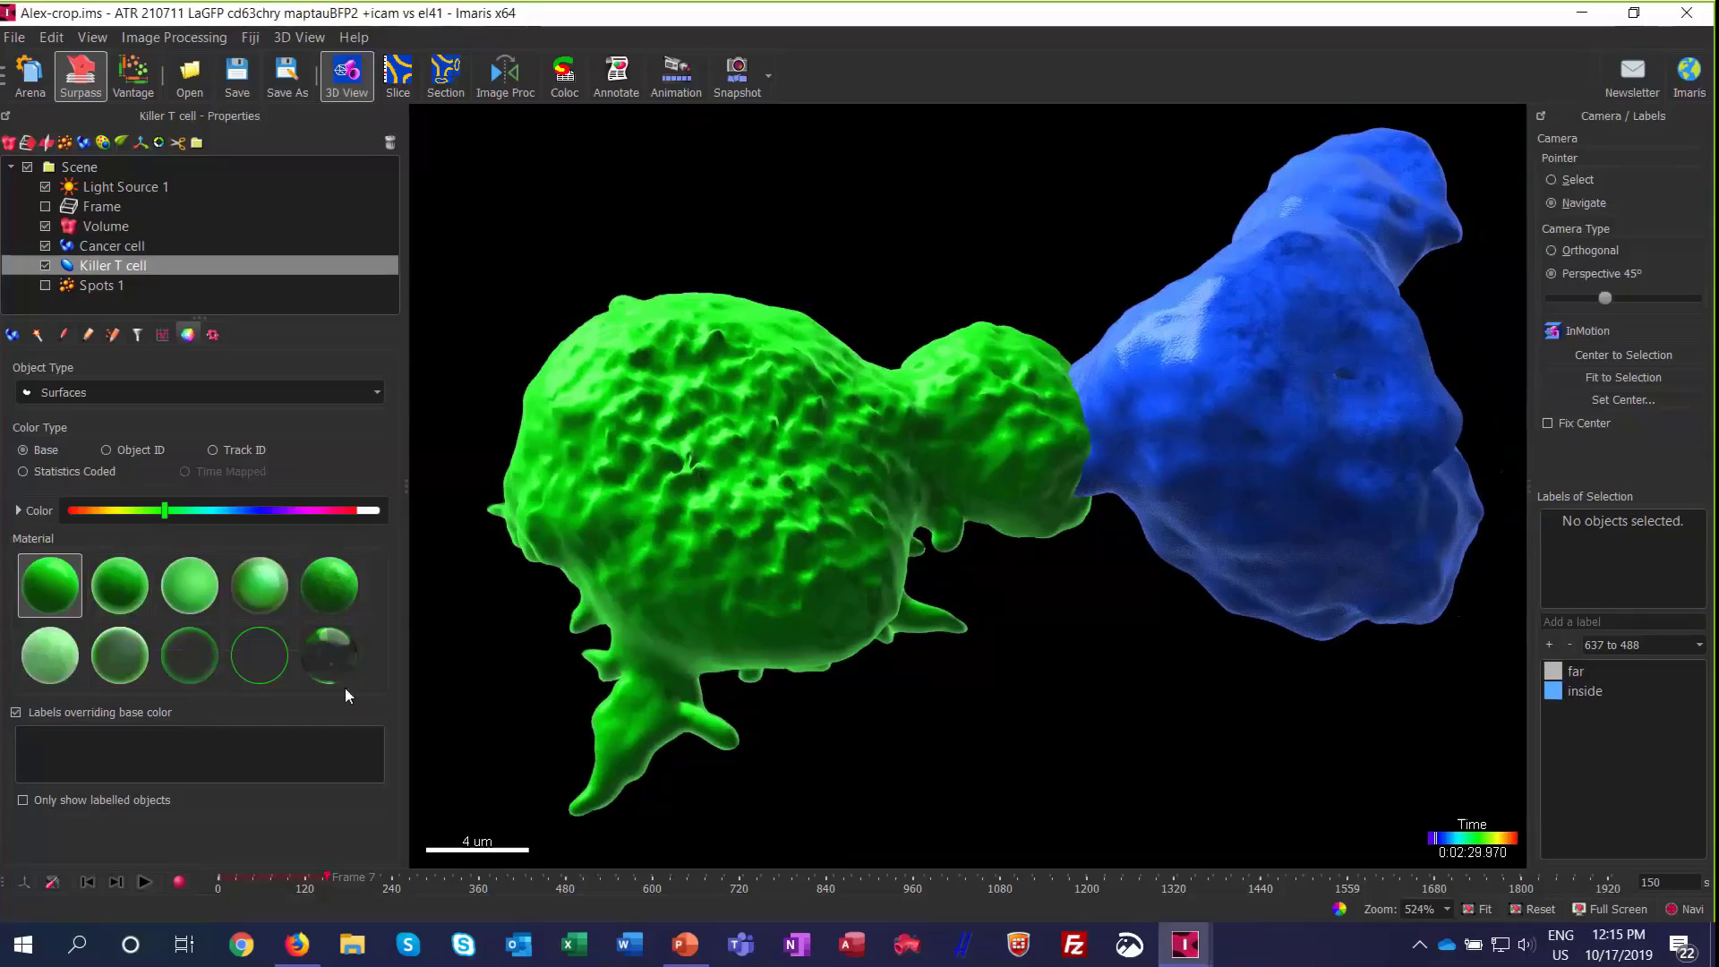
pyautogui.click(132, 604)
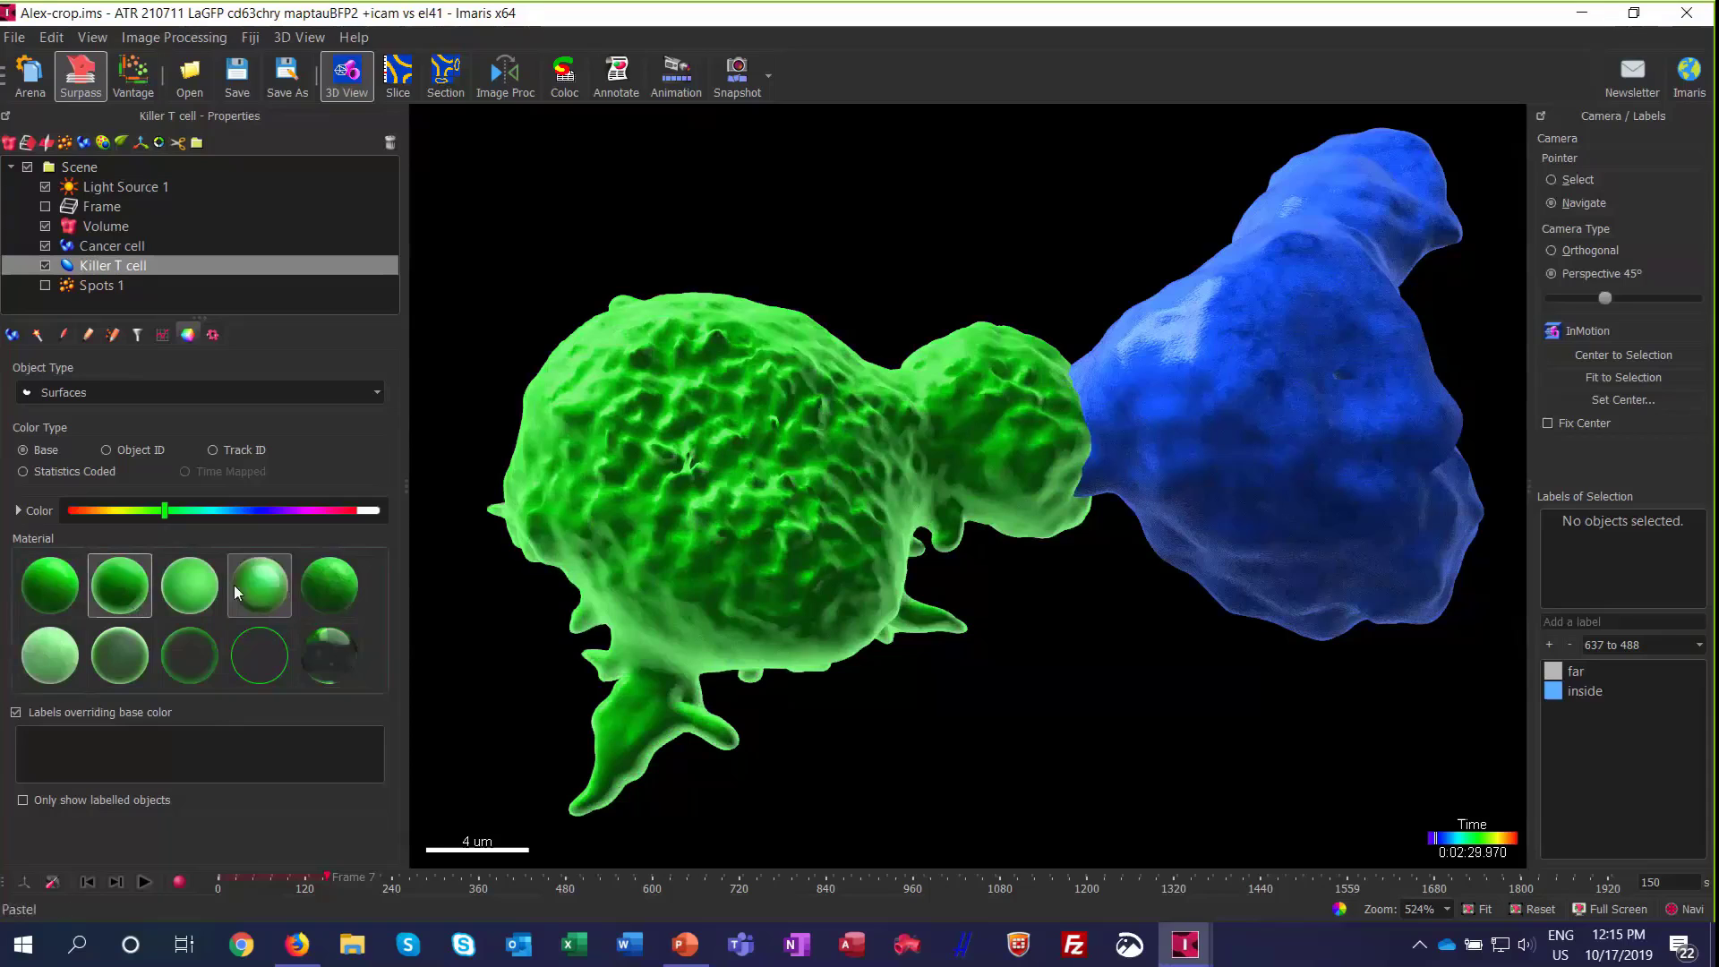
pyautogui.click(189, 614)
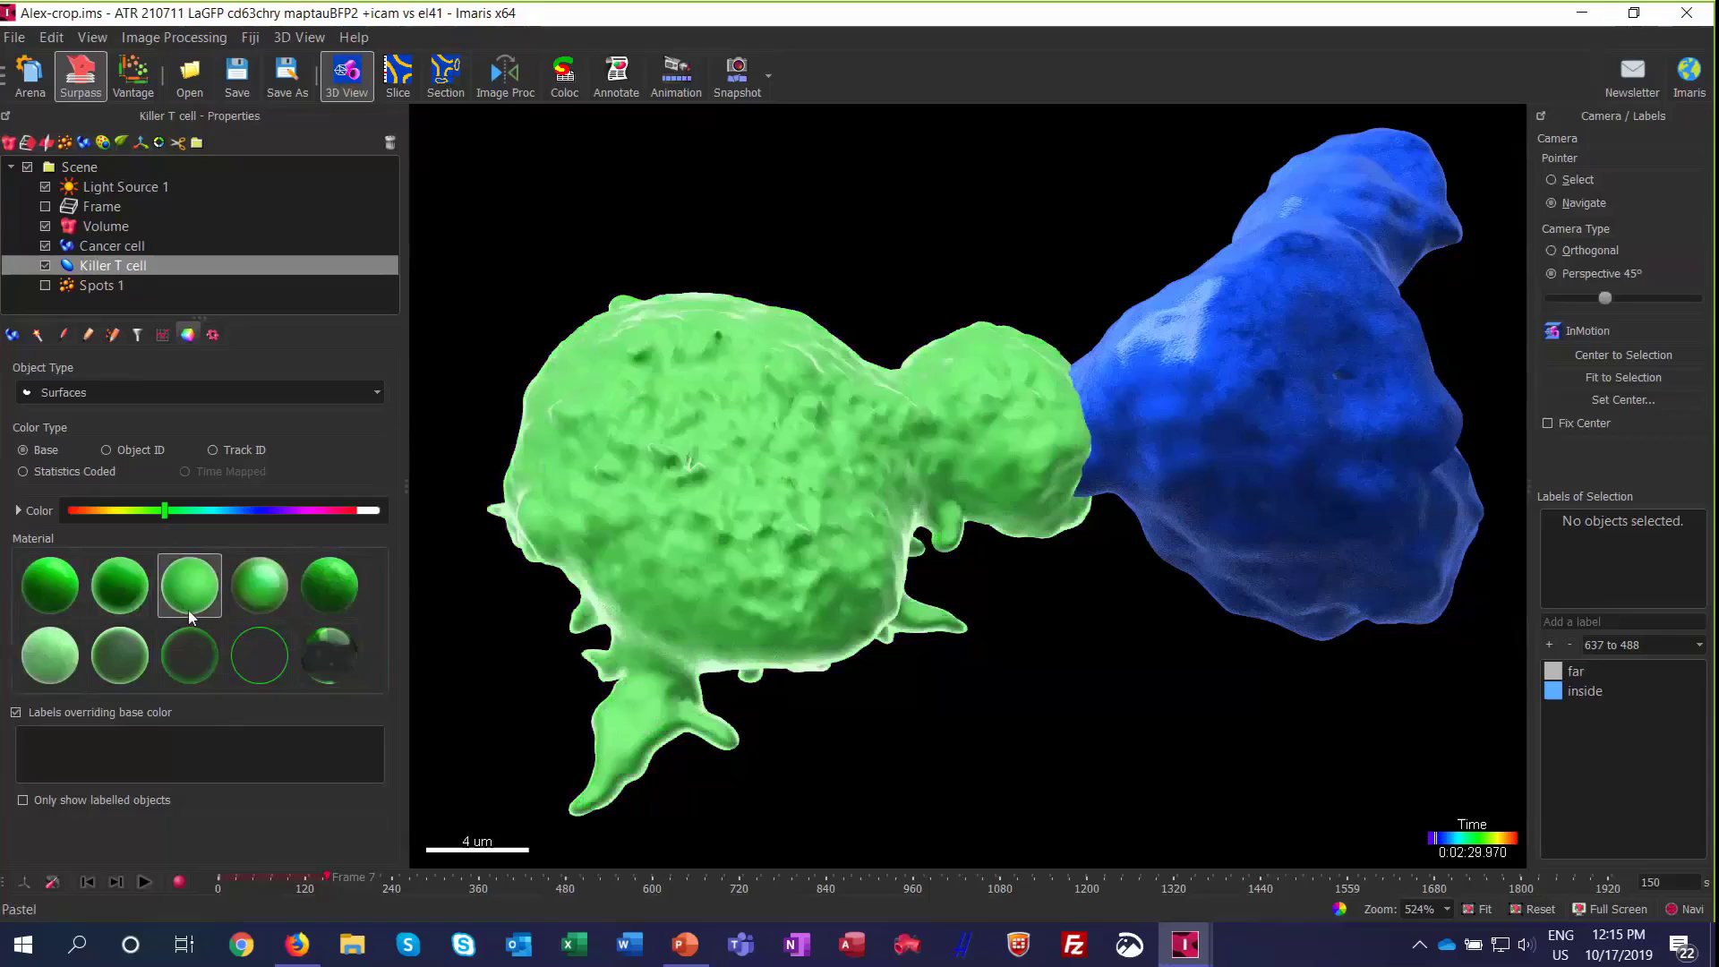
pyautogui.click(261, 604)
# Step: Examine the Reflective rendering of the Killer T cell from several angles and distances
pyautogui.moveTo(1063, 534); pyautogui.dragTo(990, 579)
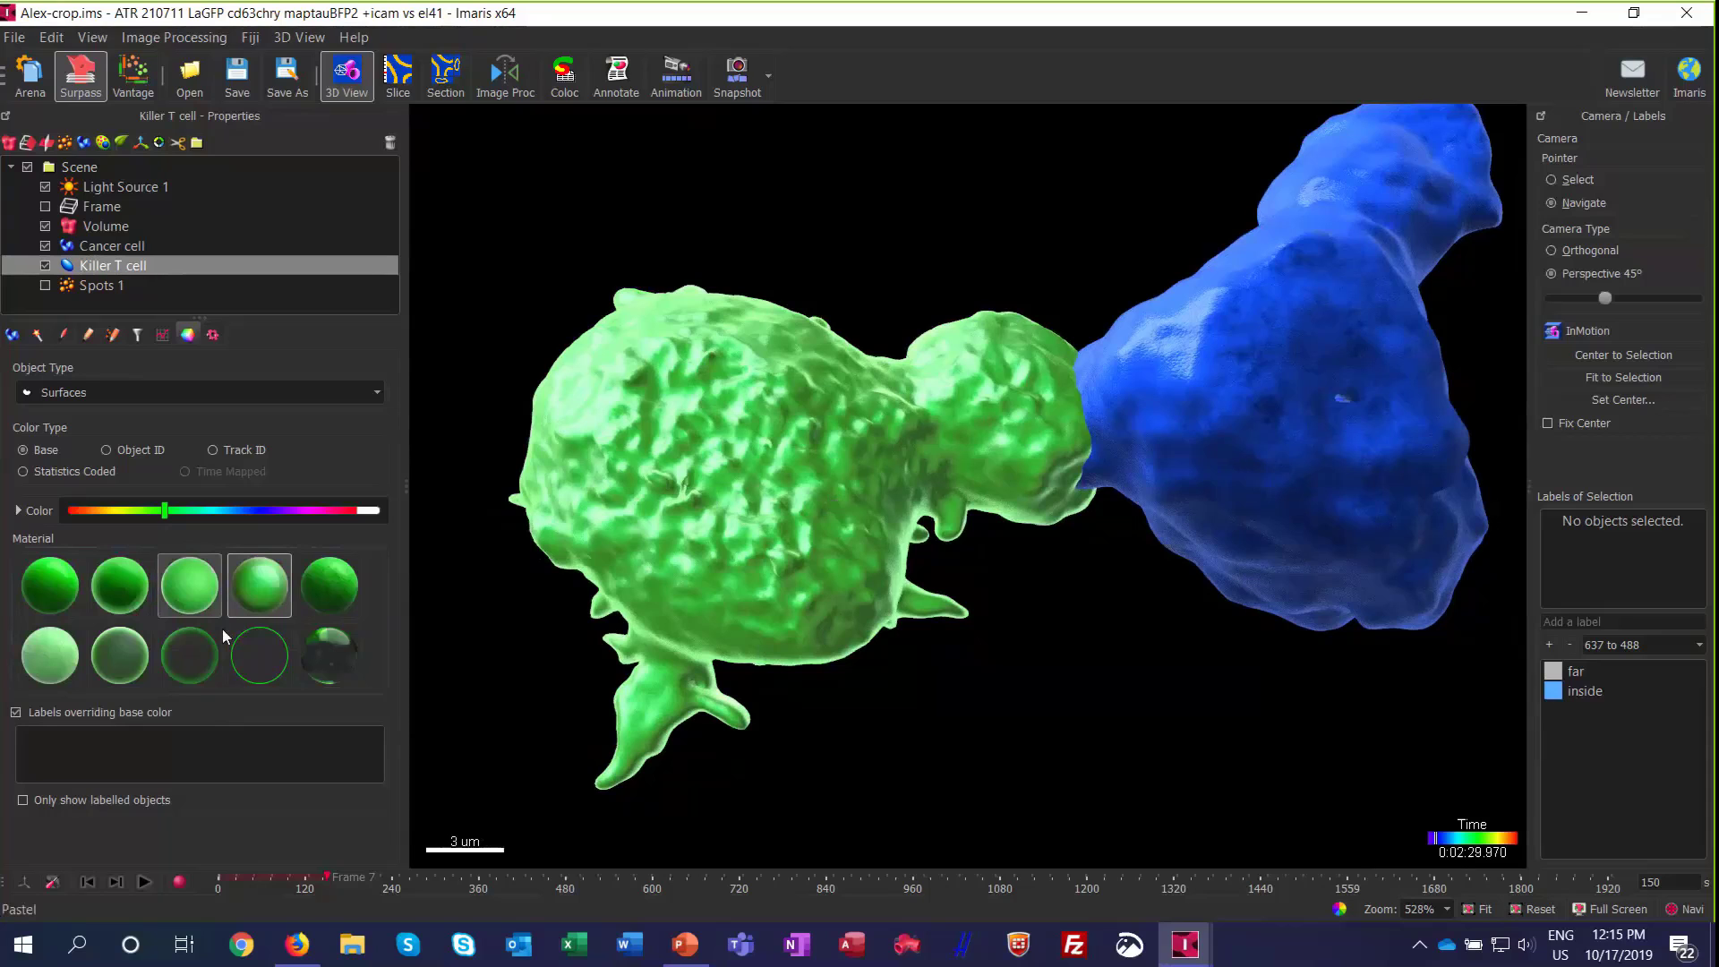
pyautogui.moveTo(975, 515); pyautogui.dragTo(1197, 407)
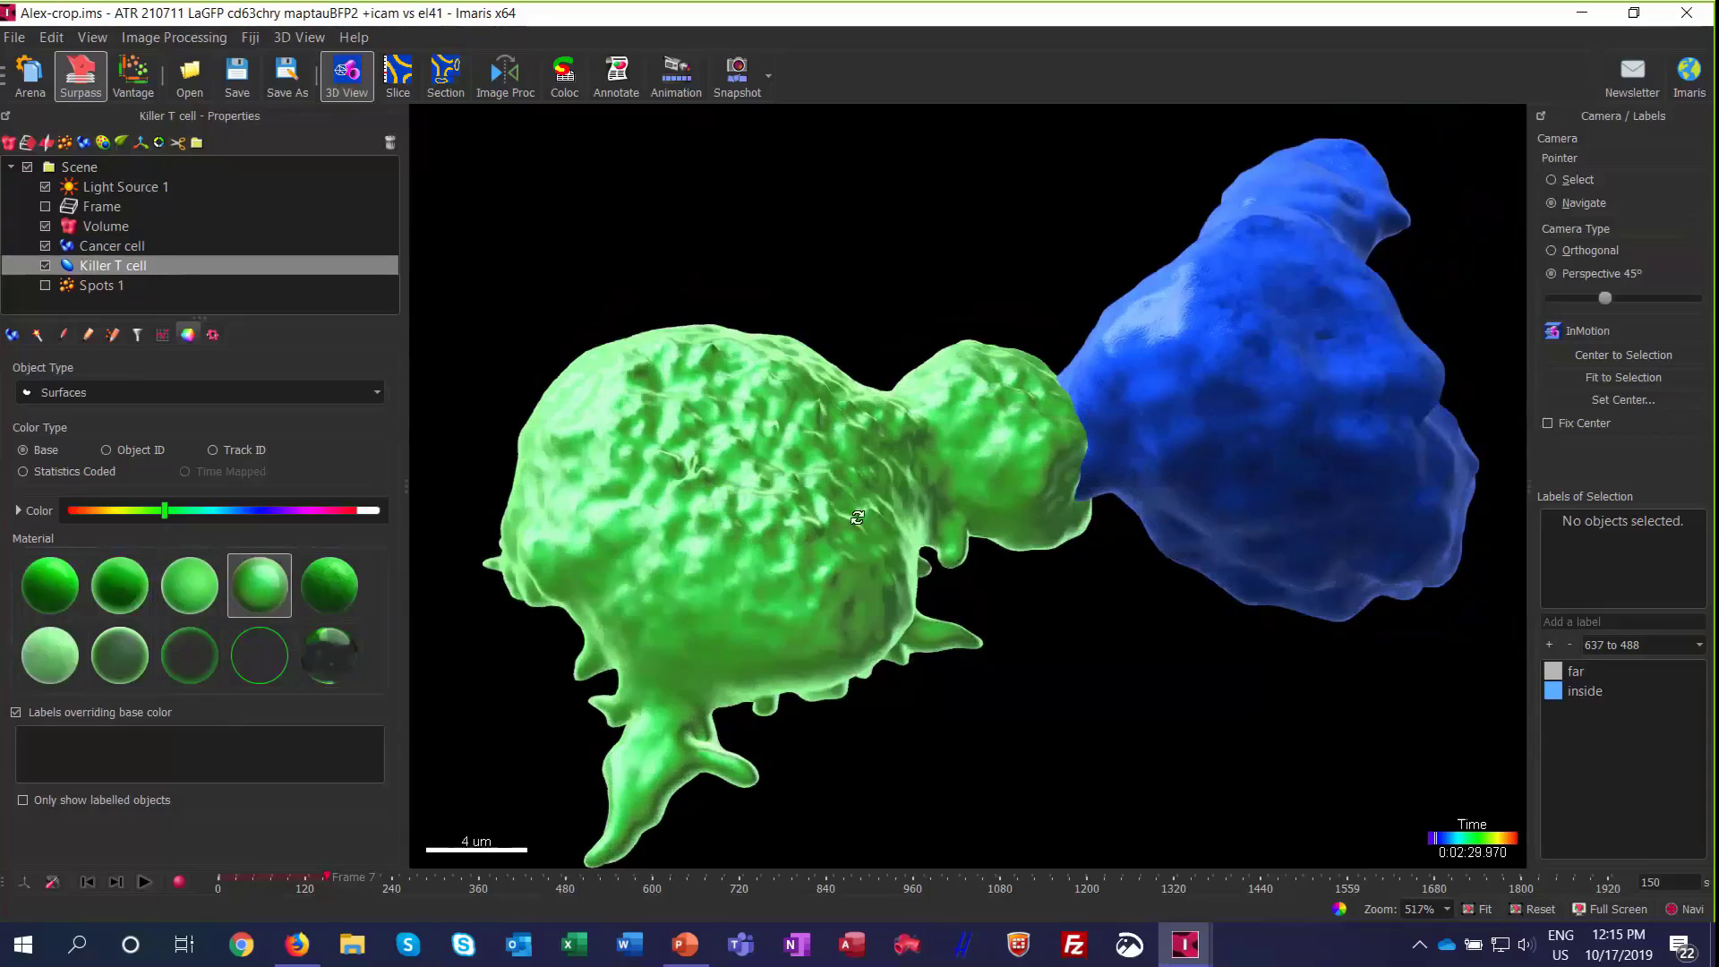
pyautogui.moveTo(857, 517); pyautogui.dragTo(844, 461)
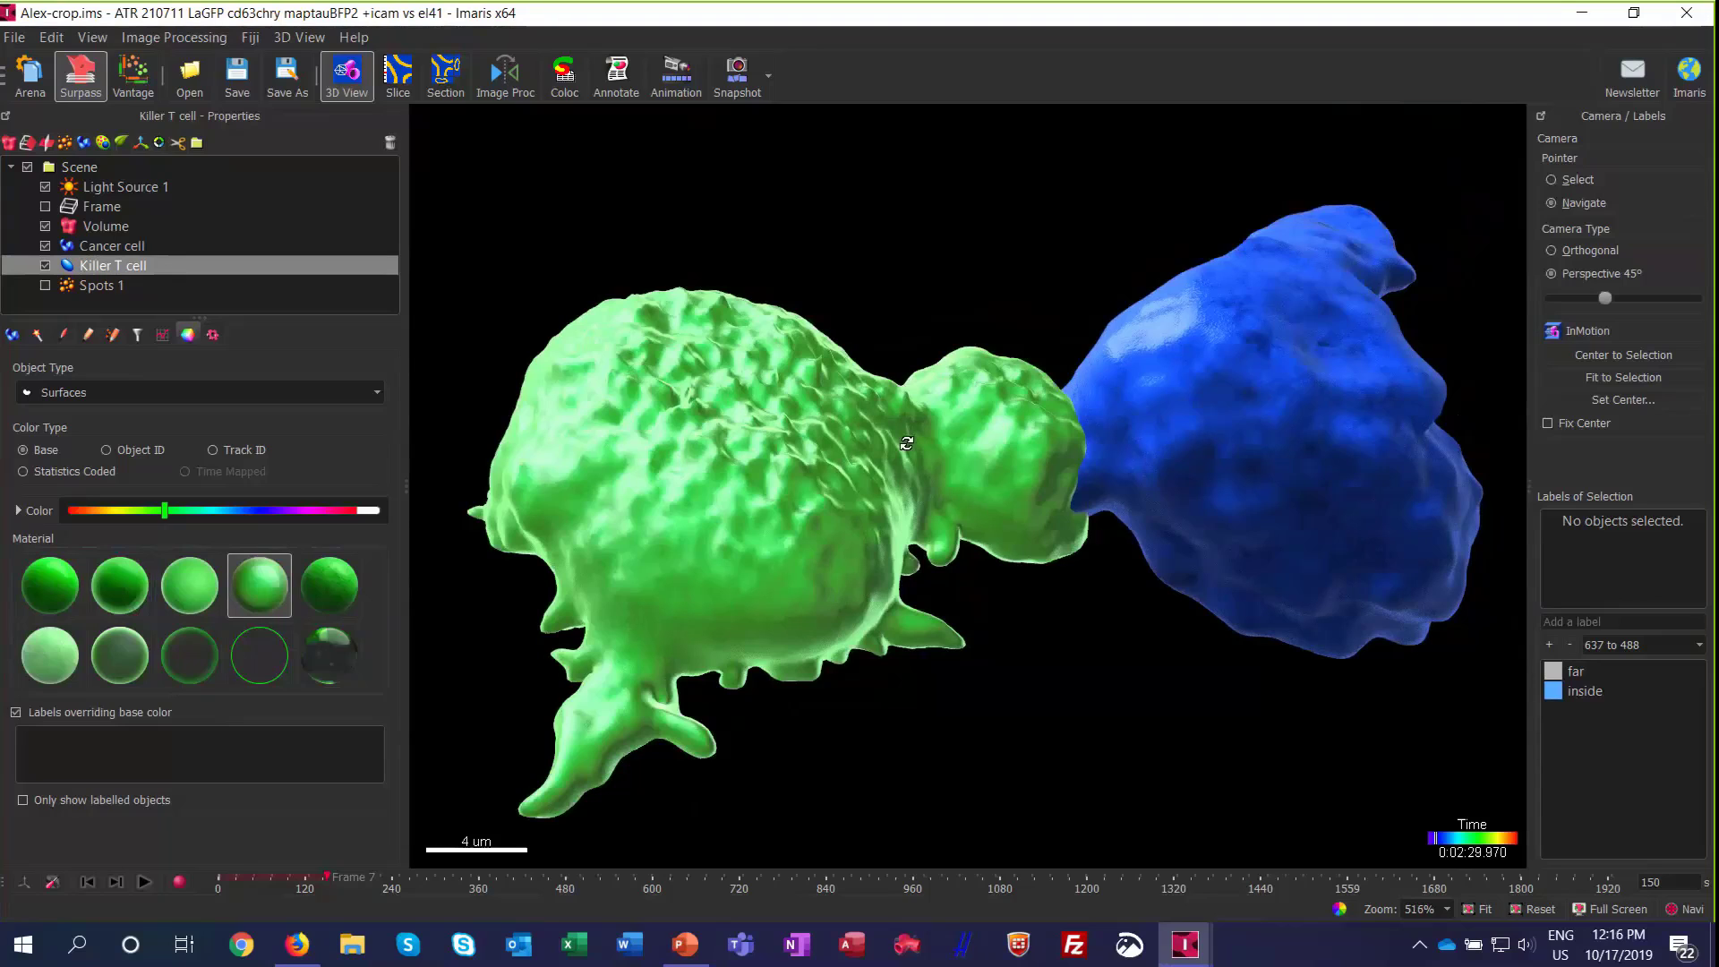
pyautogui.moveTo(1193, 375); pyautogui.dragTo(1143, 399)
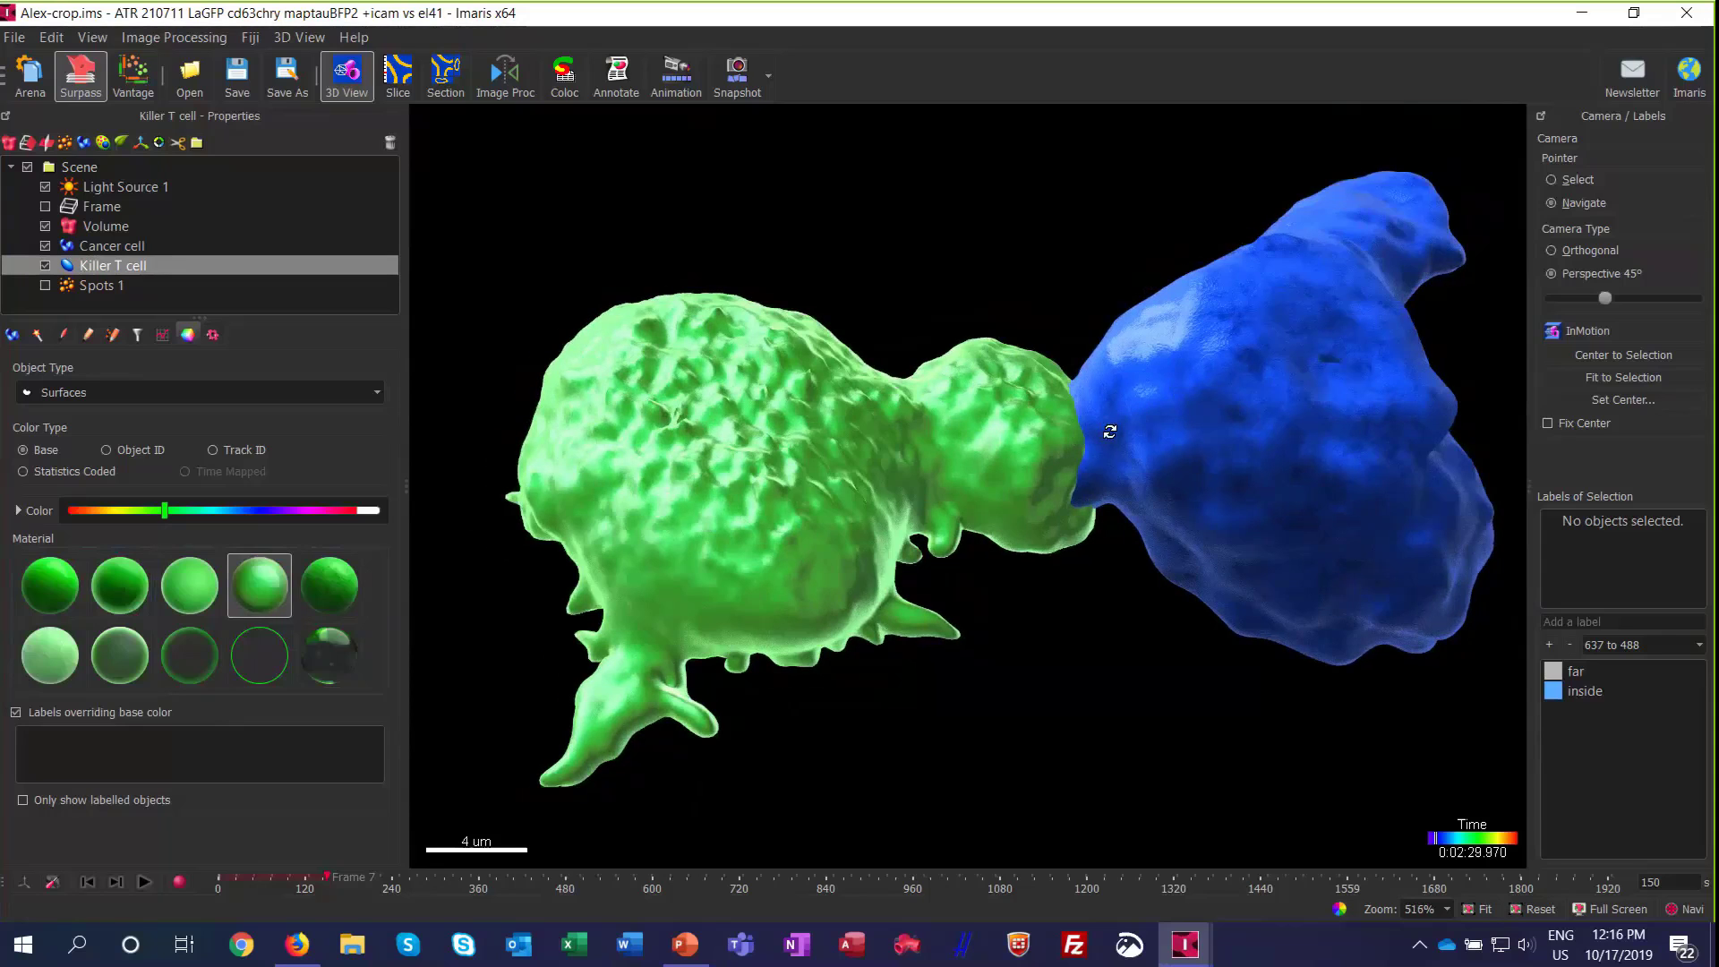
pyautogui.scroll(-4, 1110, 432)
pyautogui.scroll(5, 1090, 411)
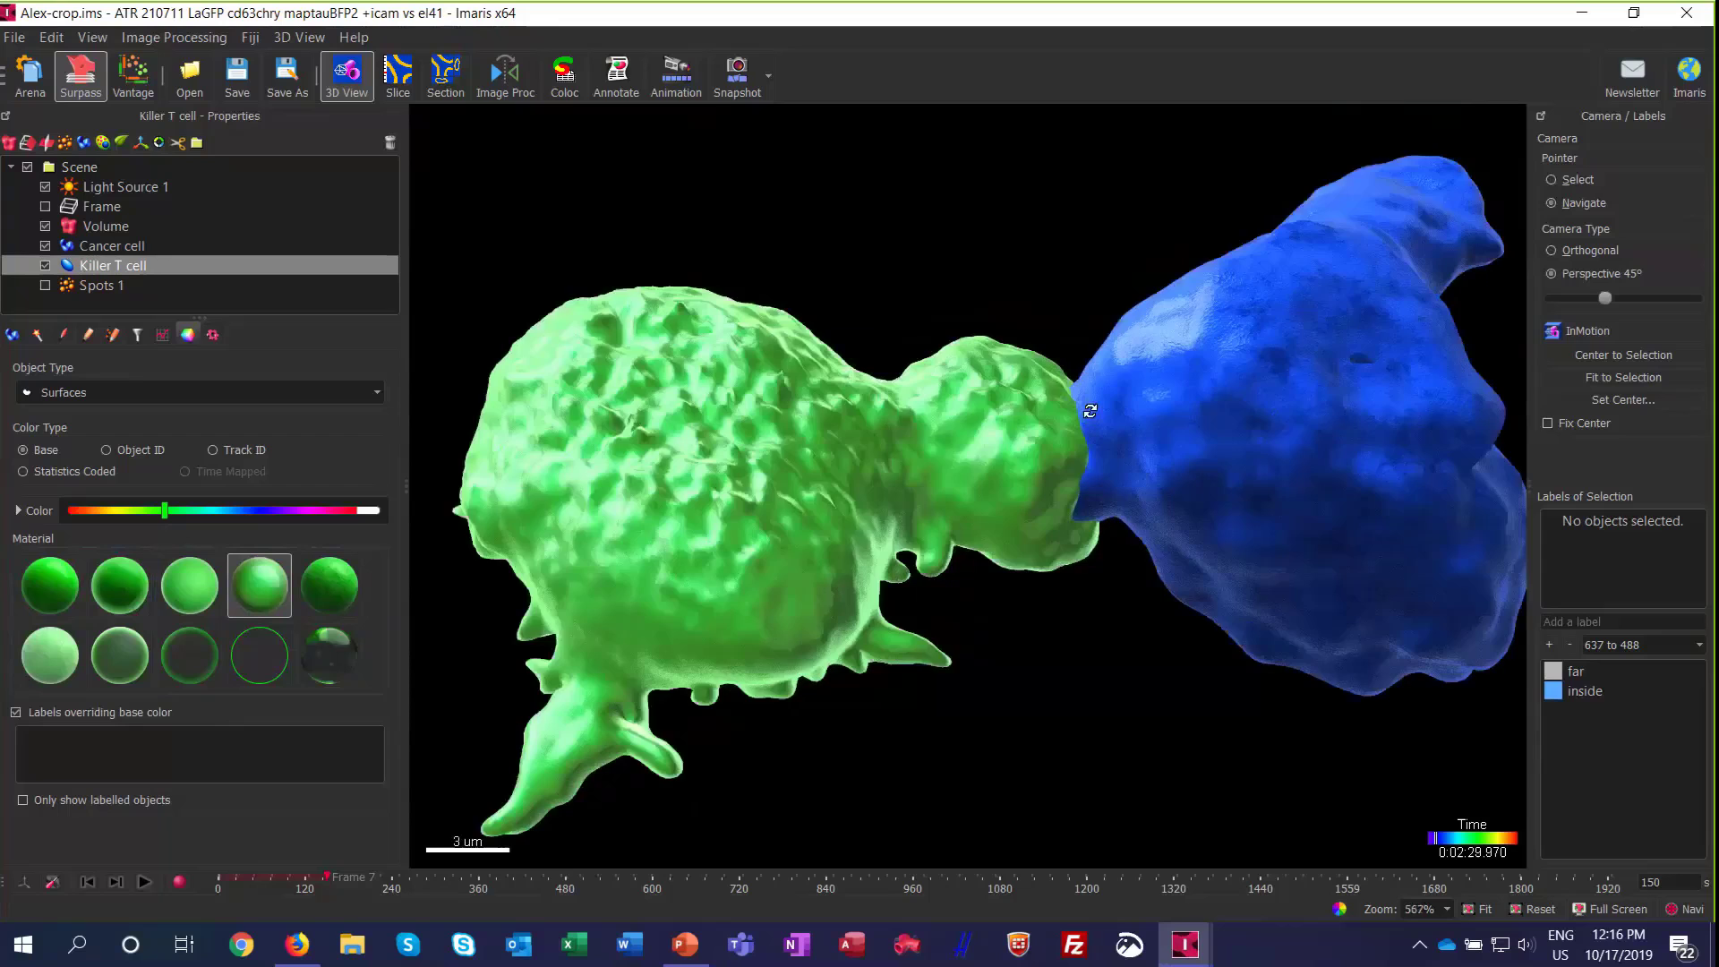
pyautogui.scroll(-5, 1110, 453)
pyautogui.scroll(2, 1099, 514)
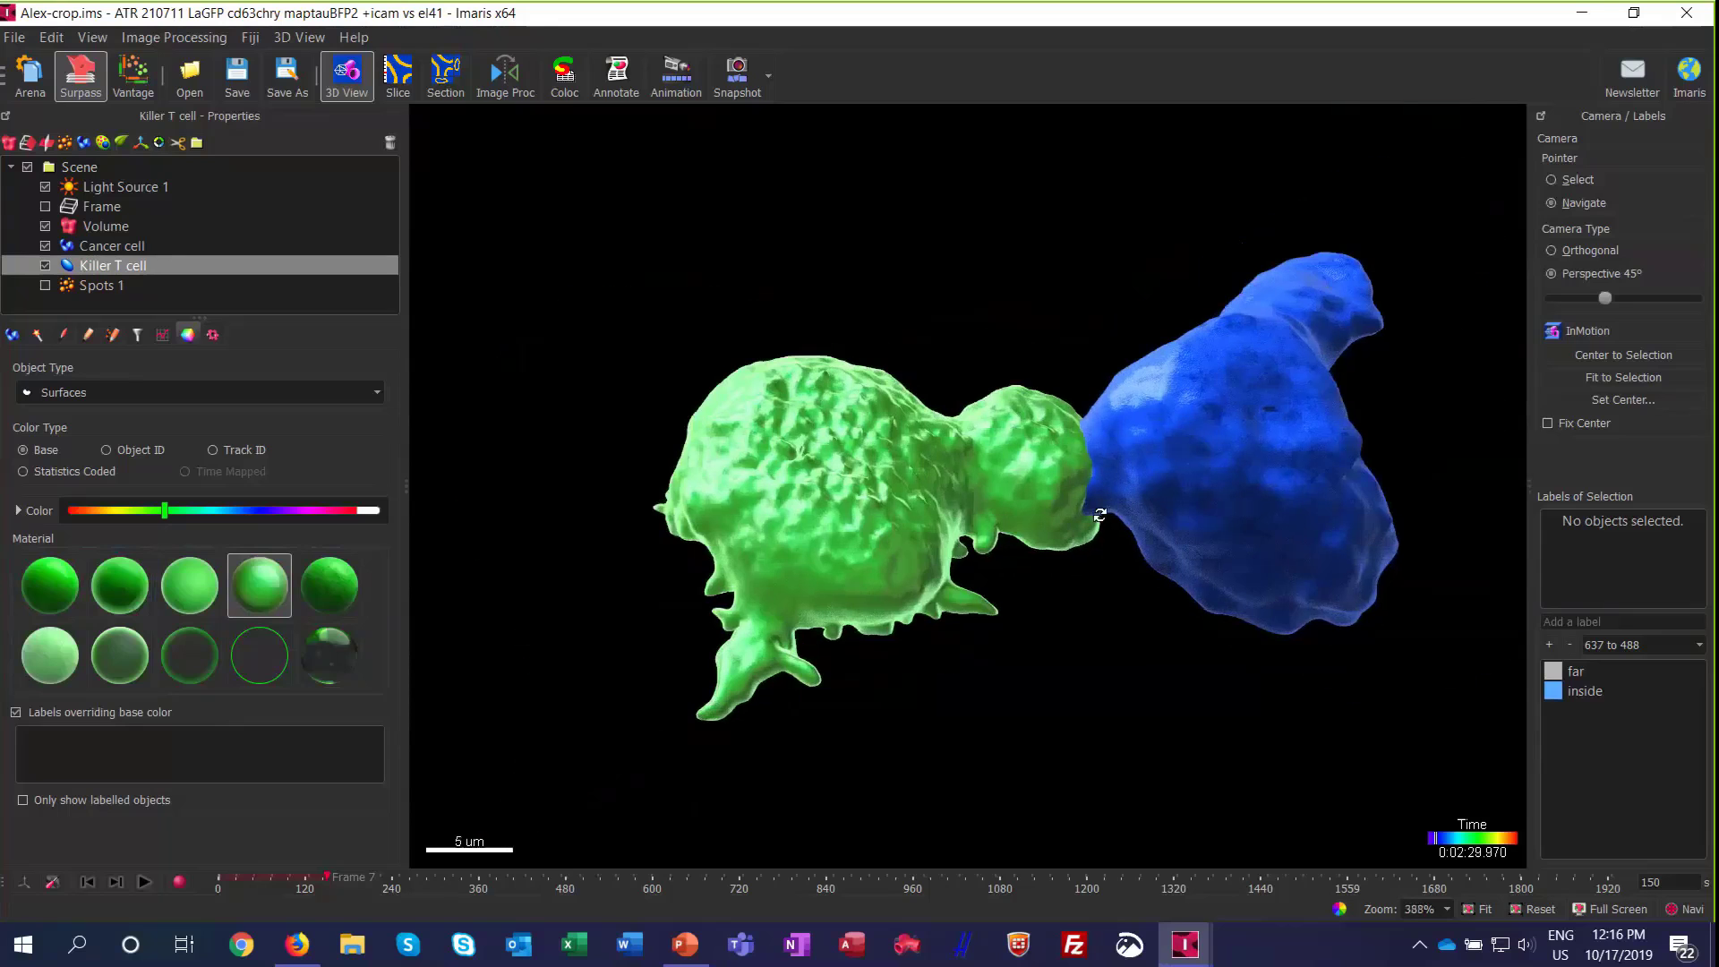
pyautogui.scroll(3, 1117, 472)
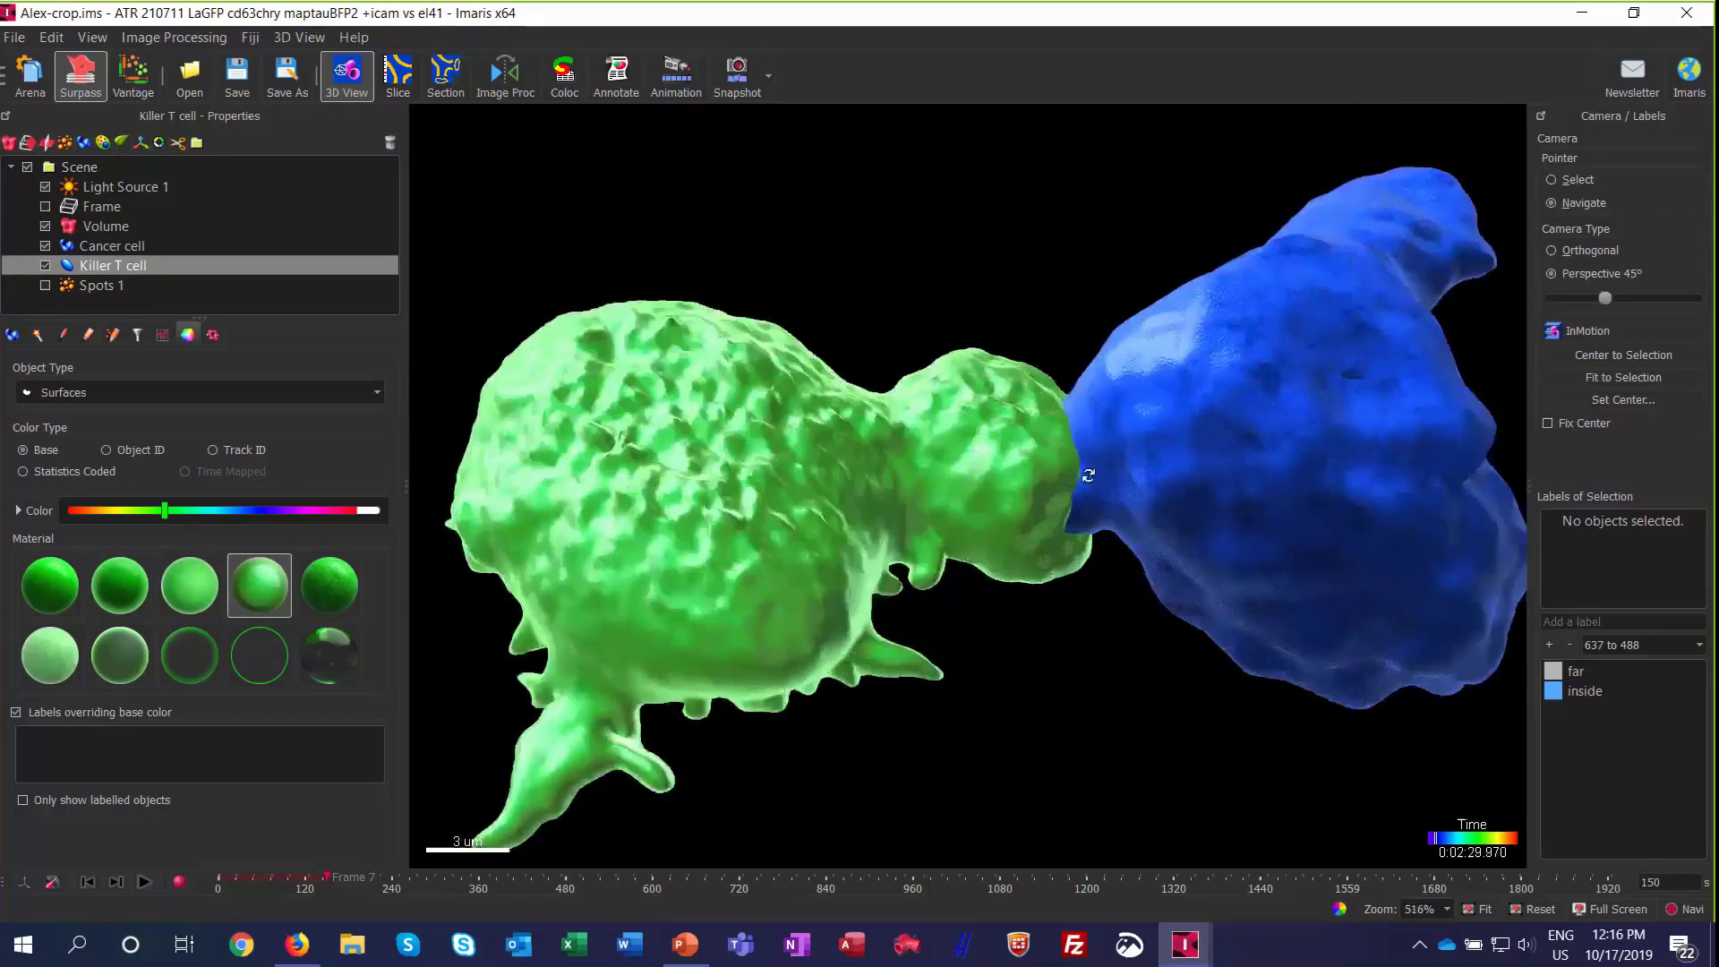
# Step: Try the Transparent 0 material on the Killer T cell and inspect its contact area with the cancer cell
pyautogui.click(139, 677)
pyautogui.moveTo(1006, 552); pyautogui.dragTo(1238, 446)
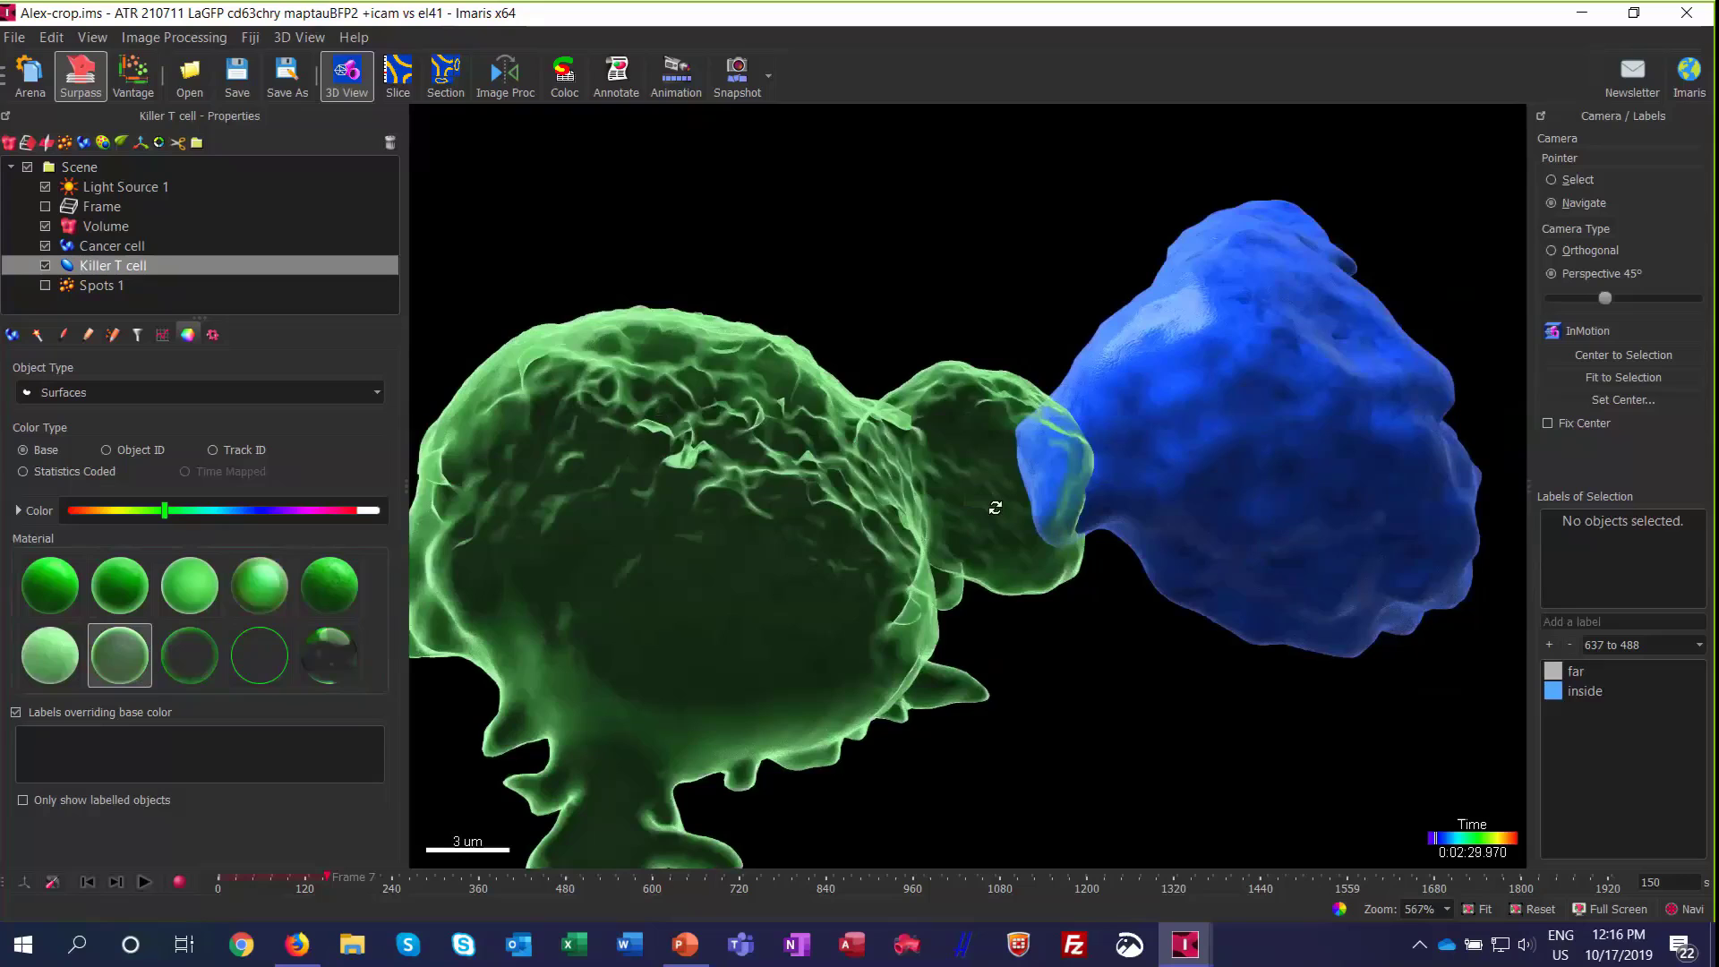
pyautogui.moveTo(995, 508); pyautogui.dragTo(972, 387)
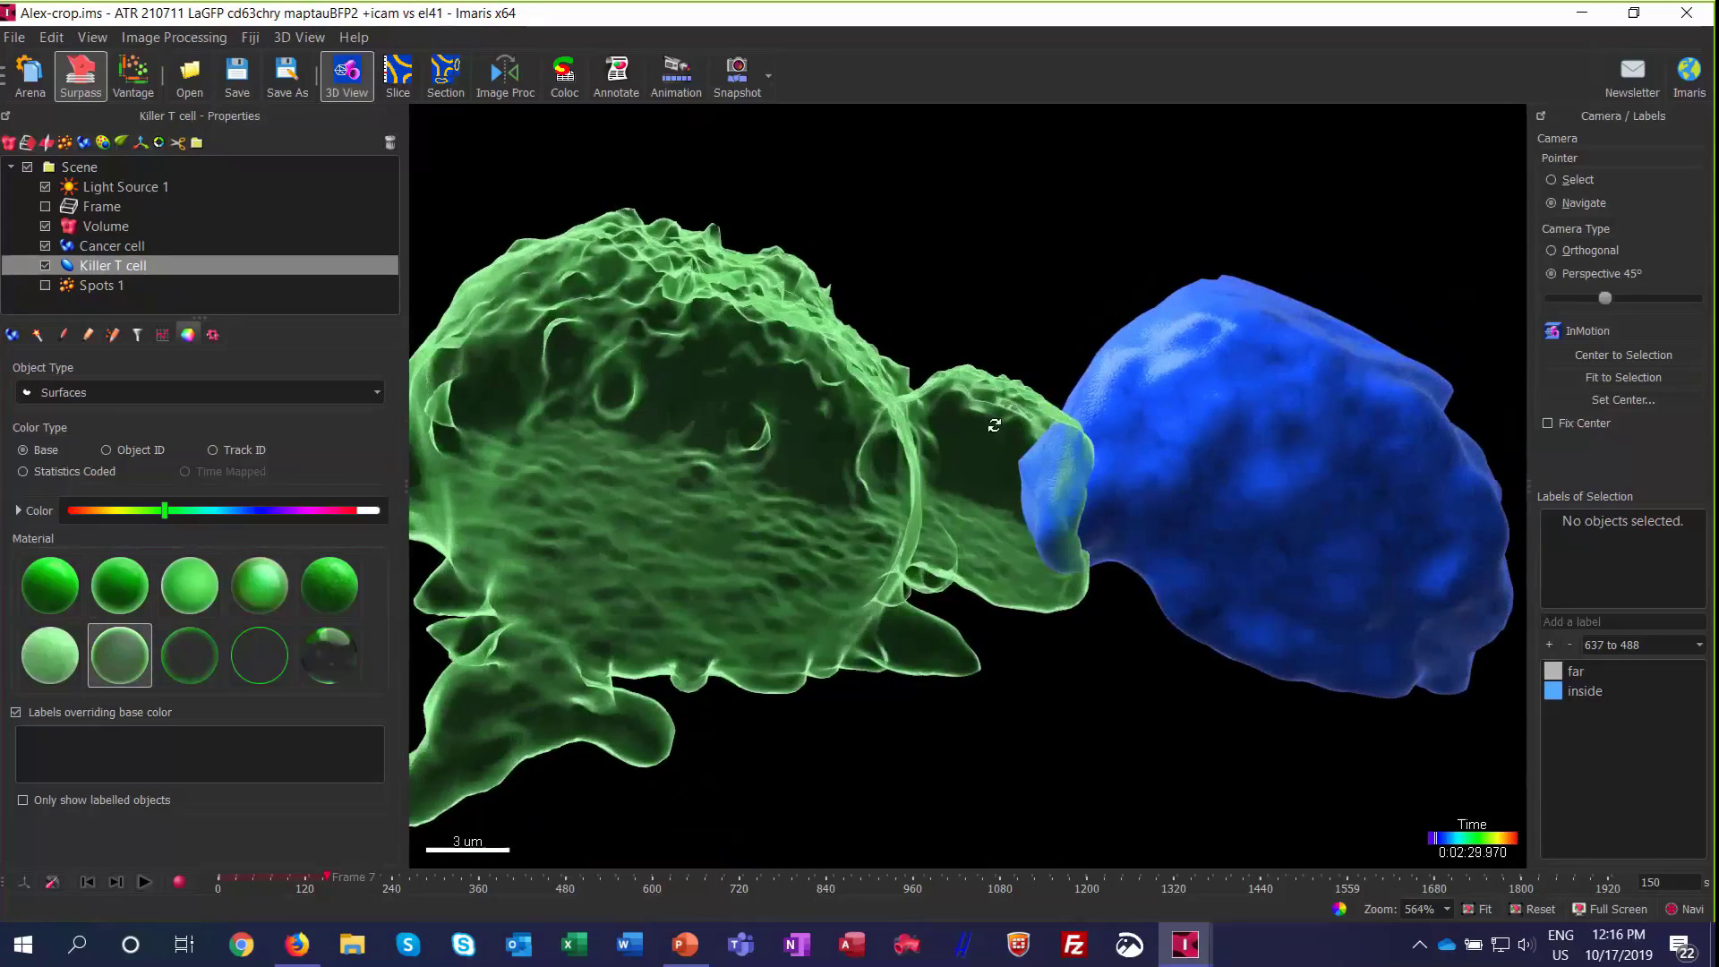
pyautogui.moveTo(1036, 545); pyautogui.dragTo(1009, 530)
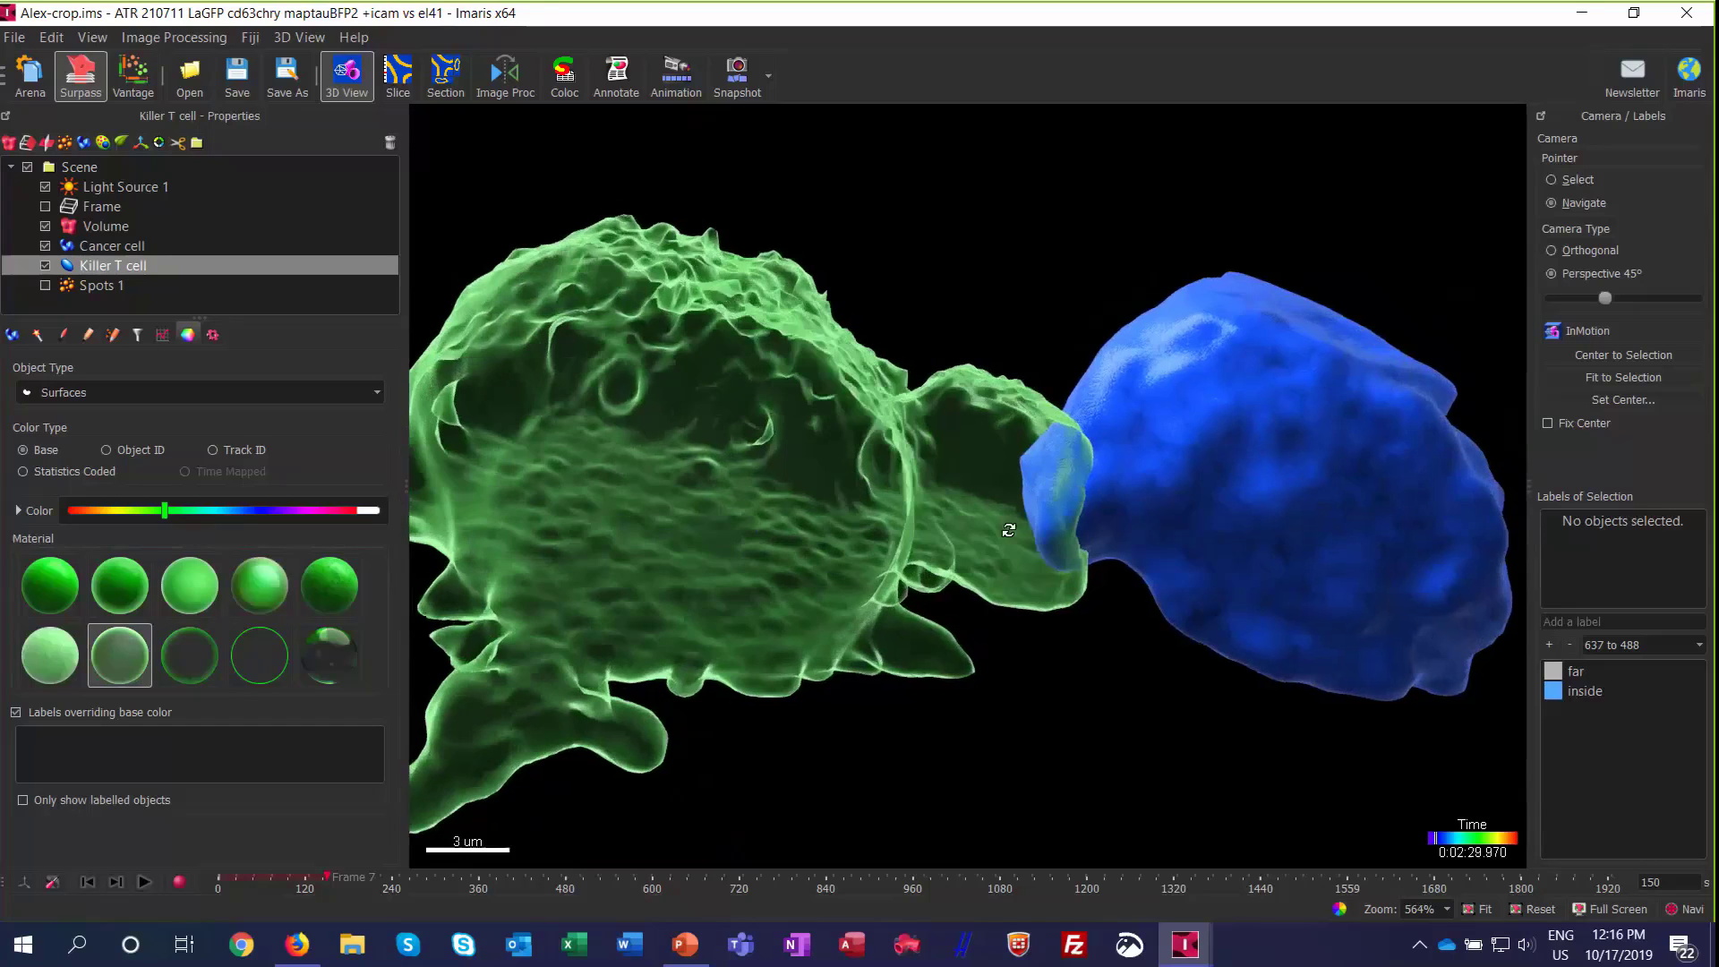
# Step: Compare the Transparent 1, outline-only and glass-like materials on the Killer T cell, inspecting the glass-like one from another angle
pyautogui.click(174, 641)
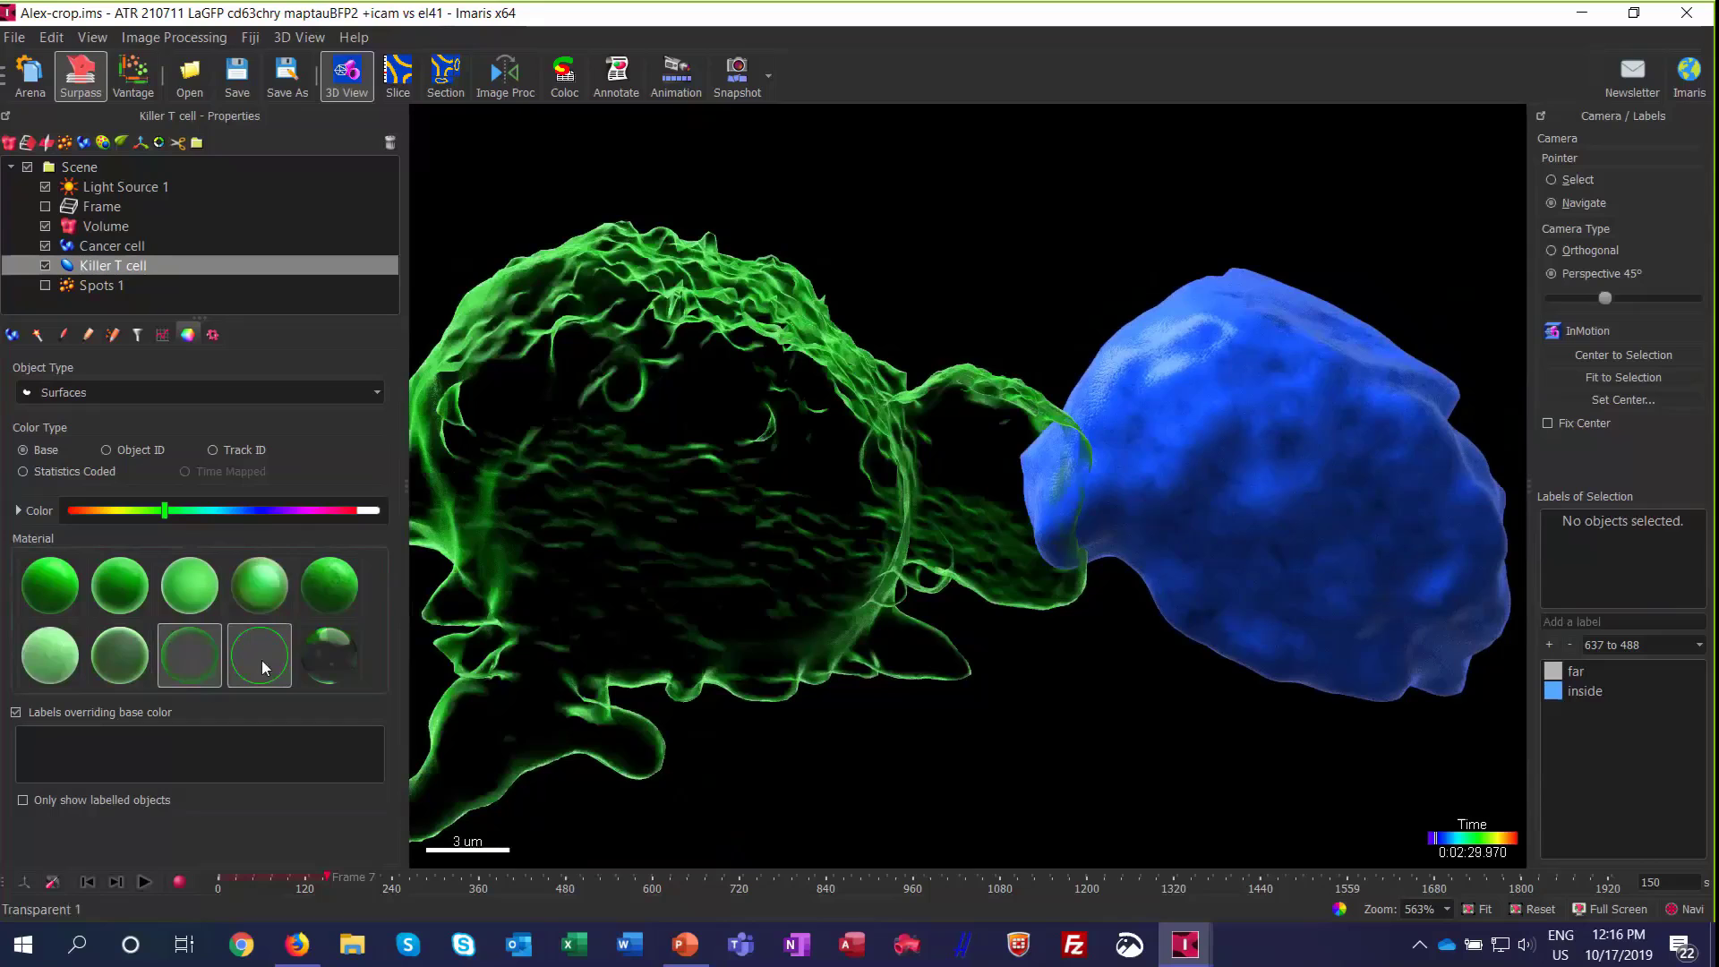
pyautogui.click(261, 659)
pyautogui.click(315, 648)
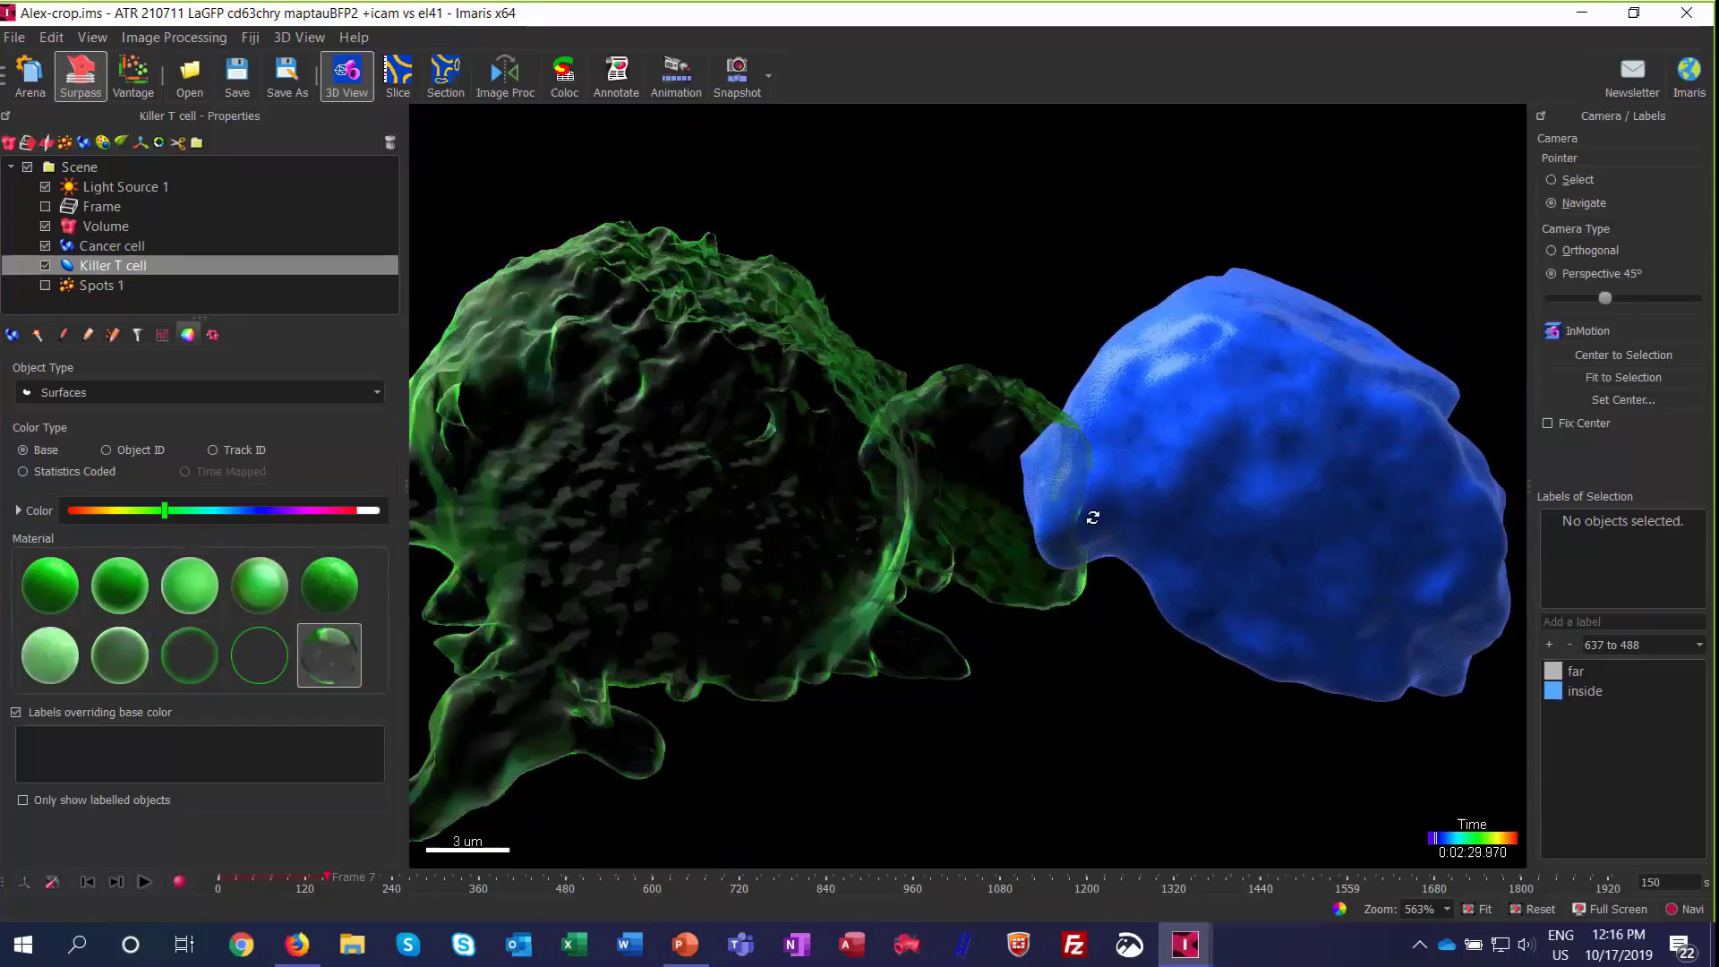
pyautogui.moveTo(1092, 517); pyautogui.dragTo(1047, 404)
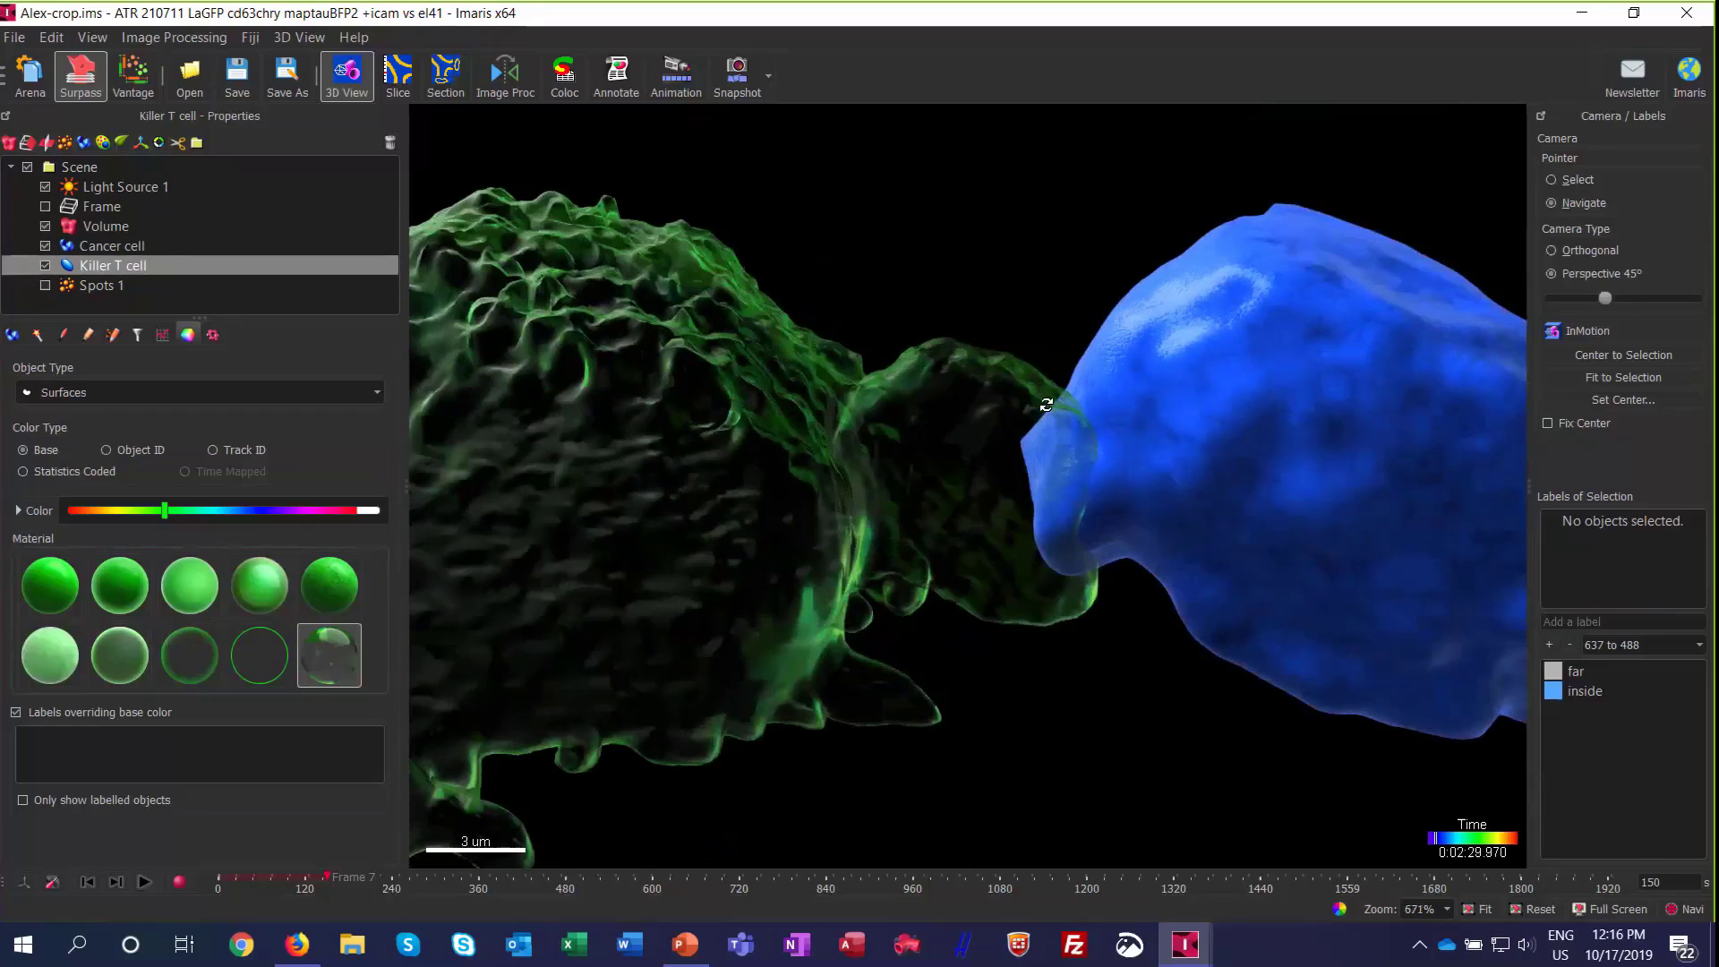
pyautogui.scroll(-3, 1046, 405)
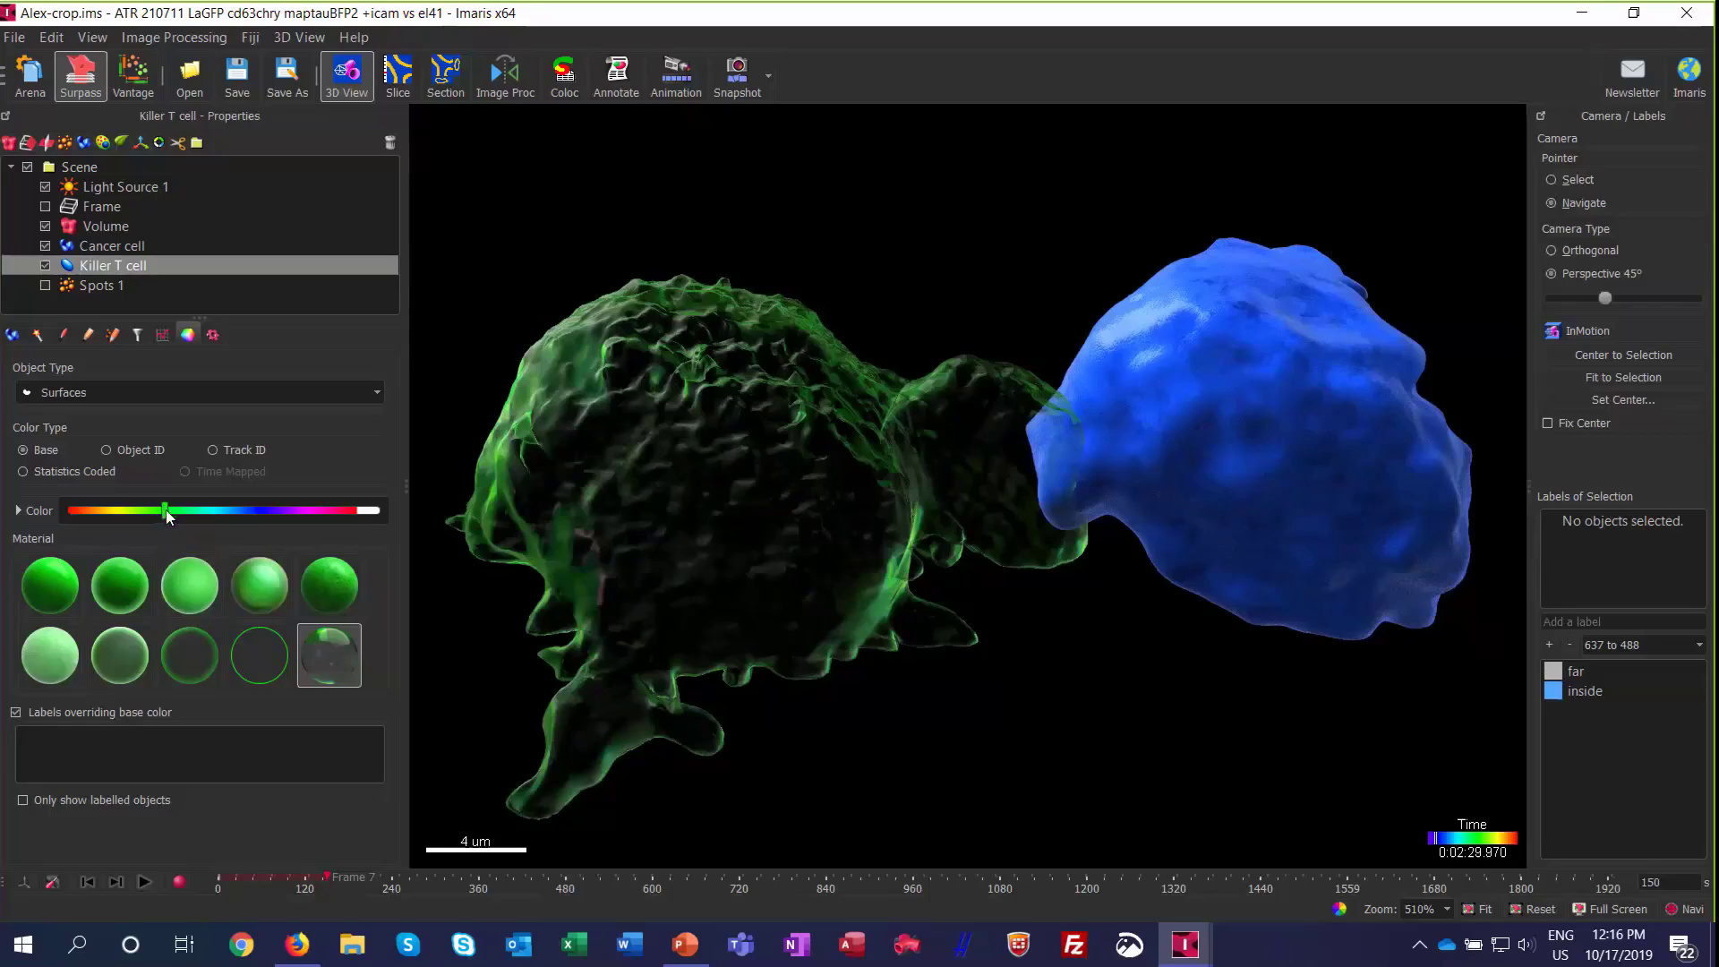
# Step: Recolor the Killer T cell to a muted magenta (R 0.632, G 0.216, B 0.514) with the Transparent 0 material
pyautogui.moveTo(165, 508); pyautogui.dragTo(325, 524)
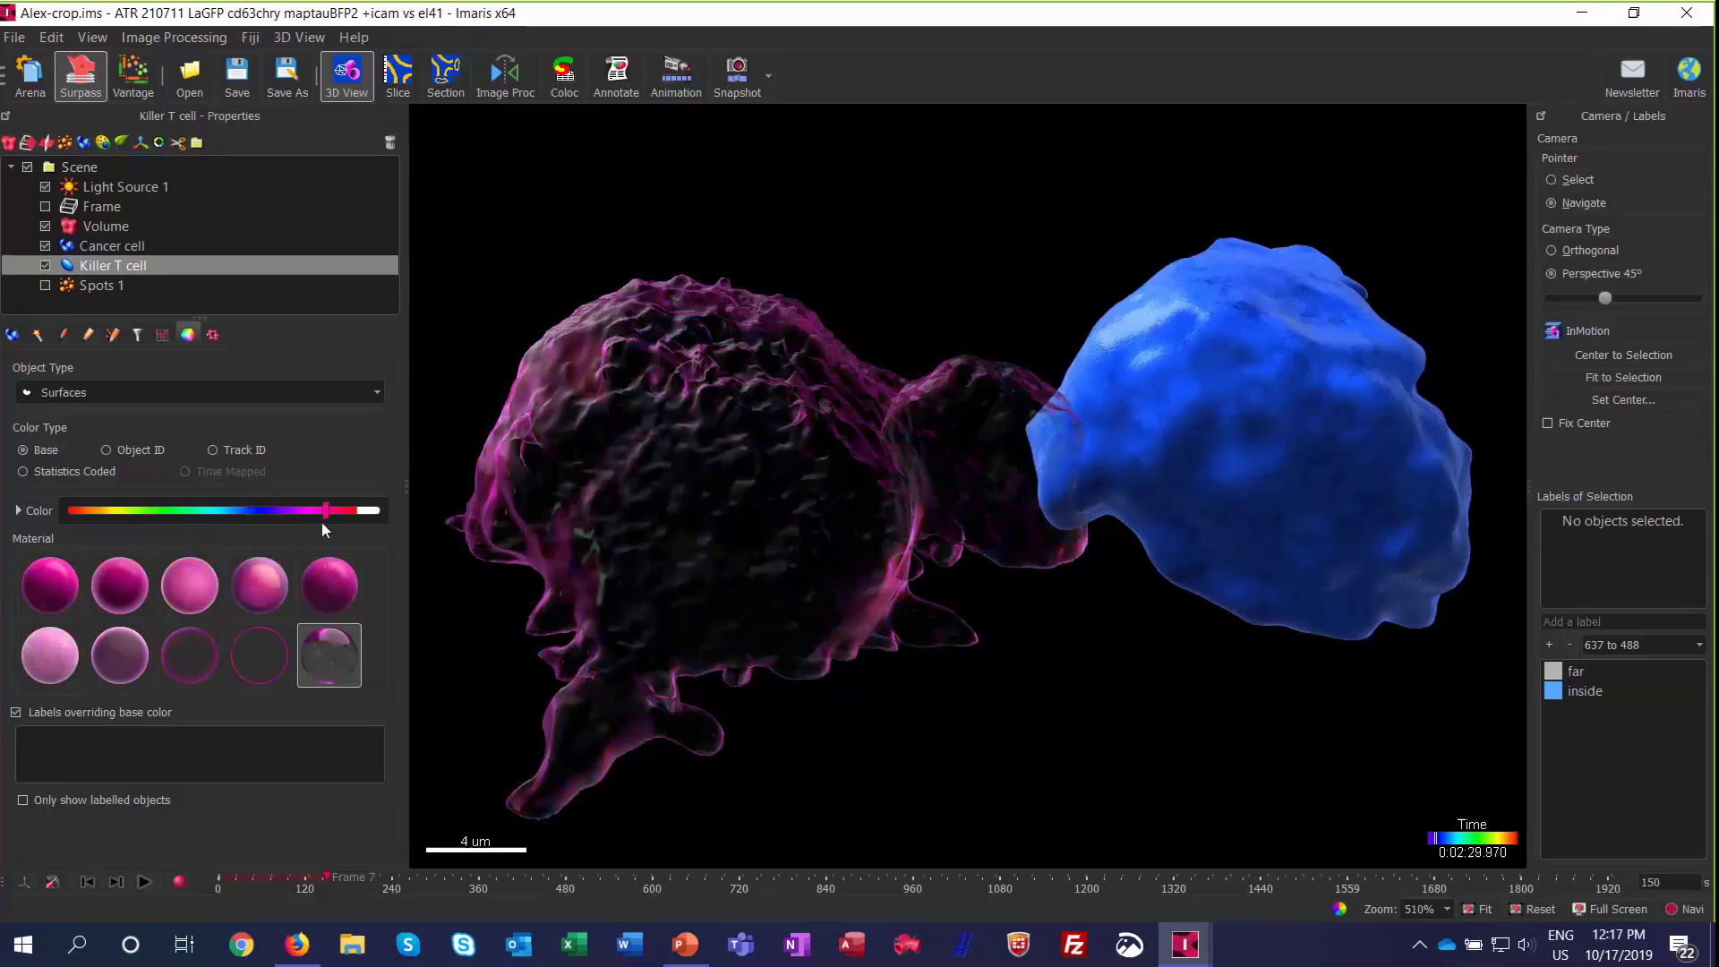
pyautogui.click(119, 655)
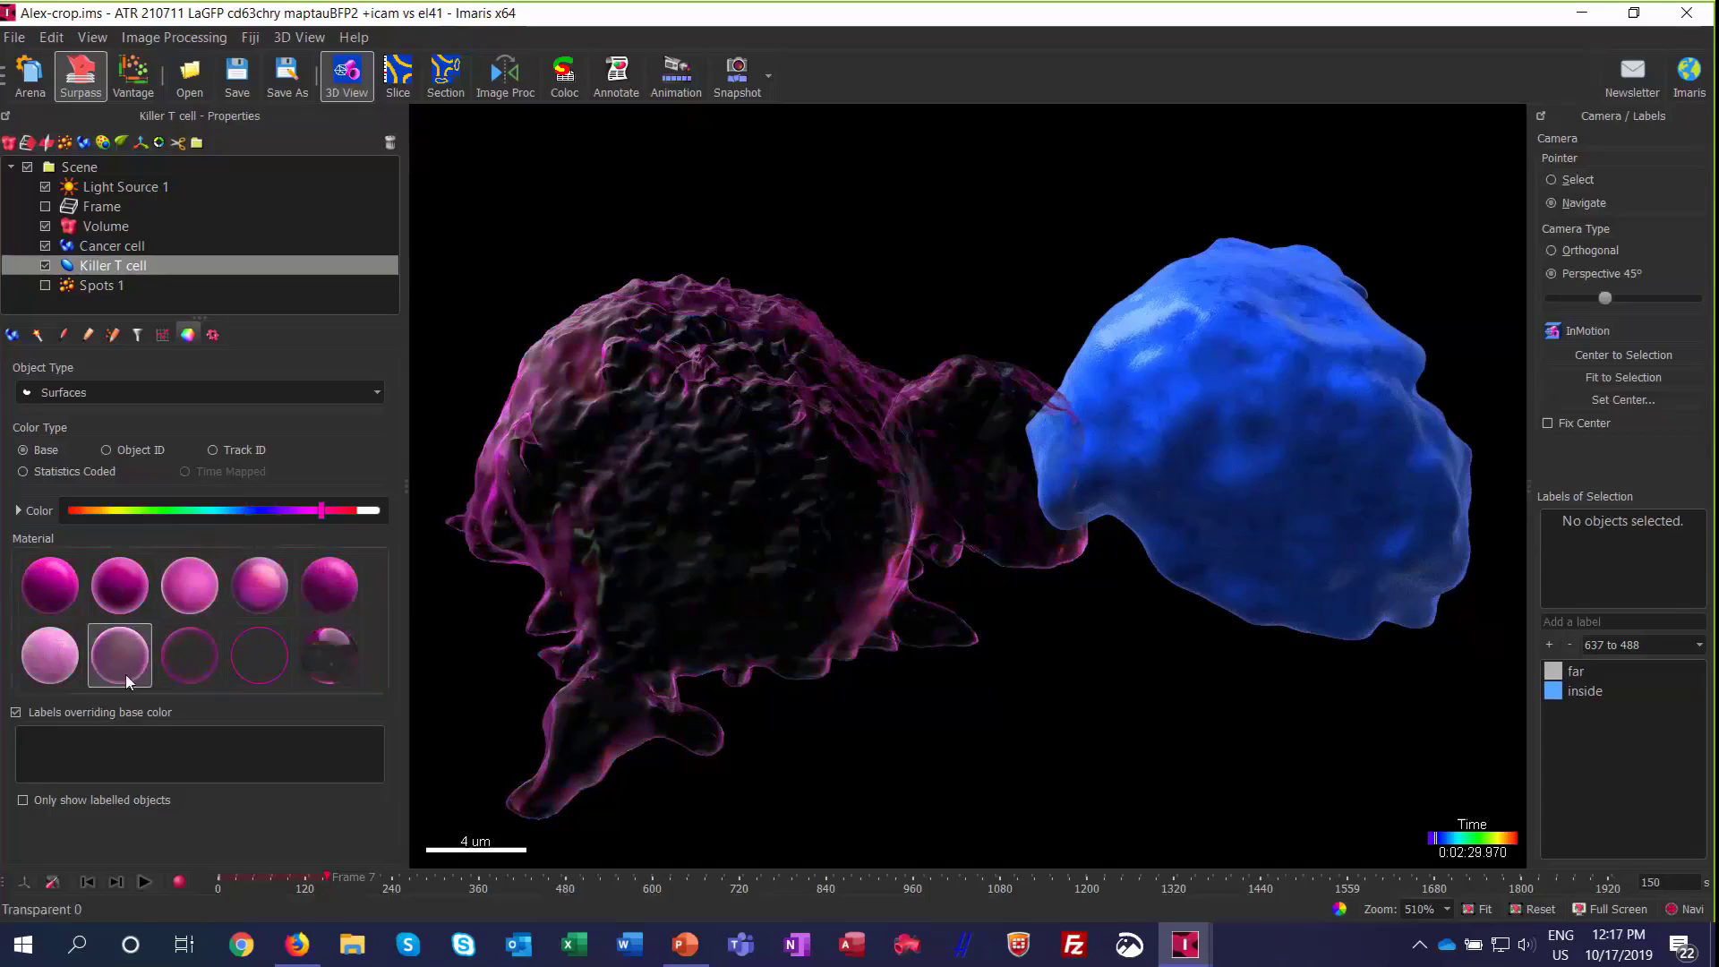
pyautogui.moveTo(904, 497); pyautogui.dragTo(1055, 435)
pyautogui.moveTo(950, 462); pyautogui.dragTo(931, 476)
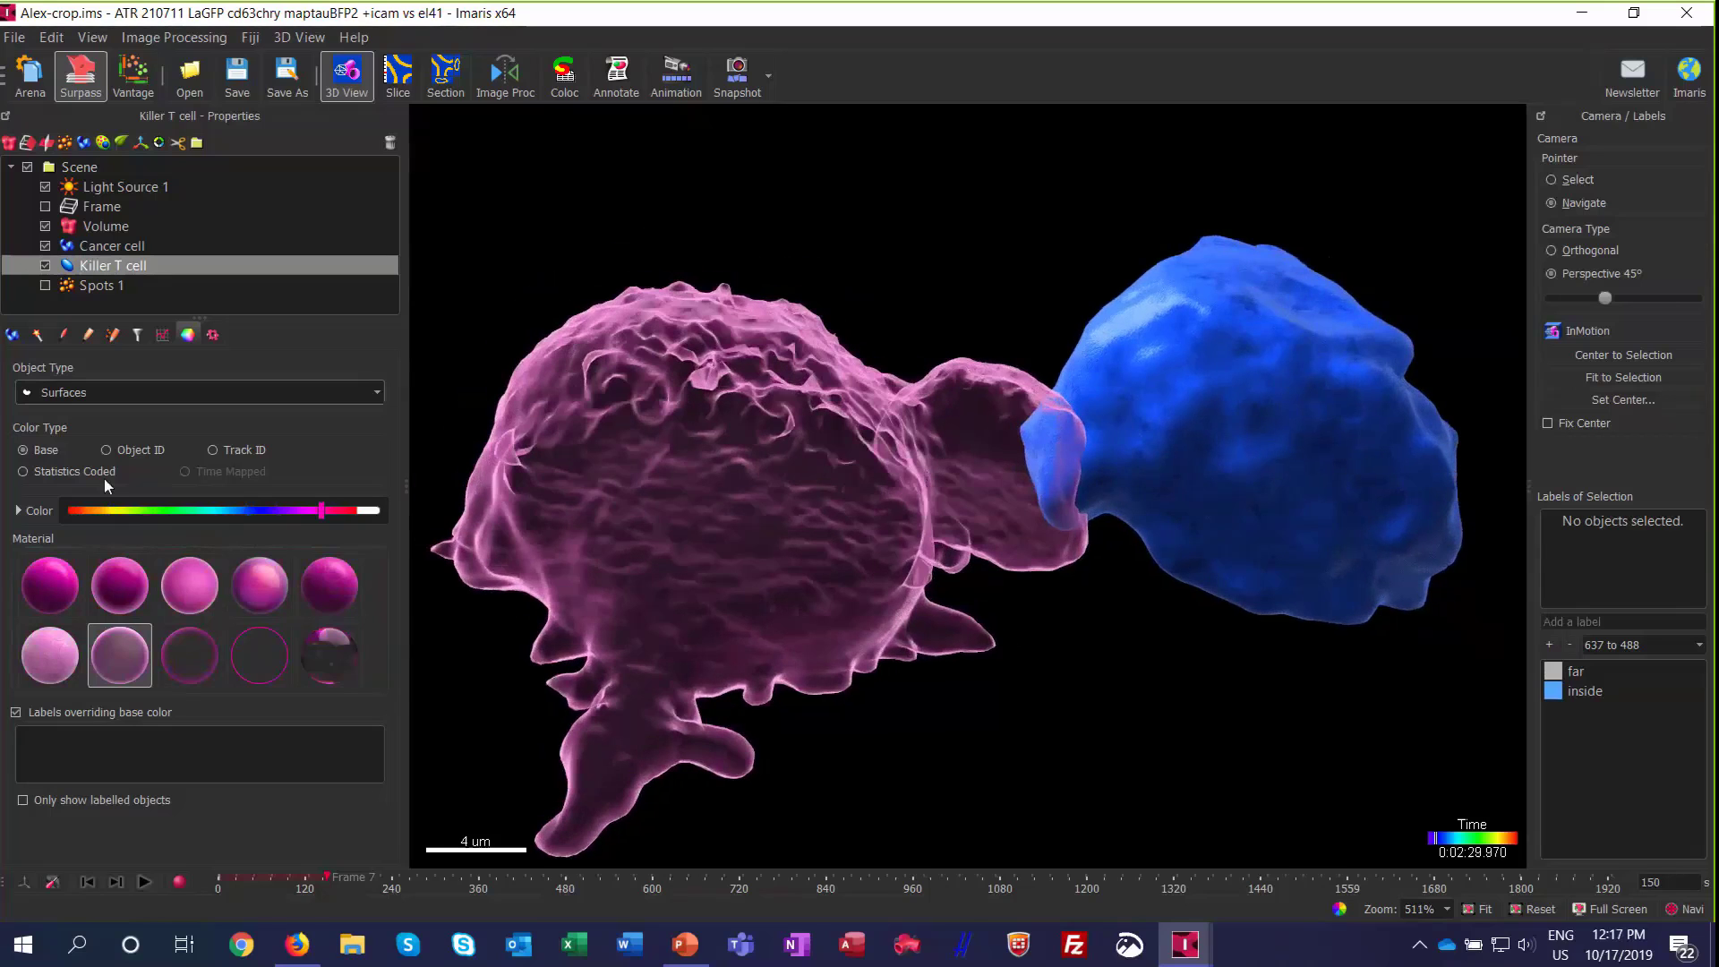
pyautogui.click(20, 511)
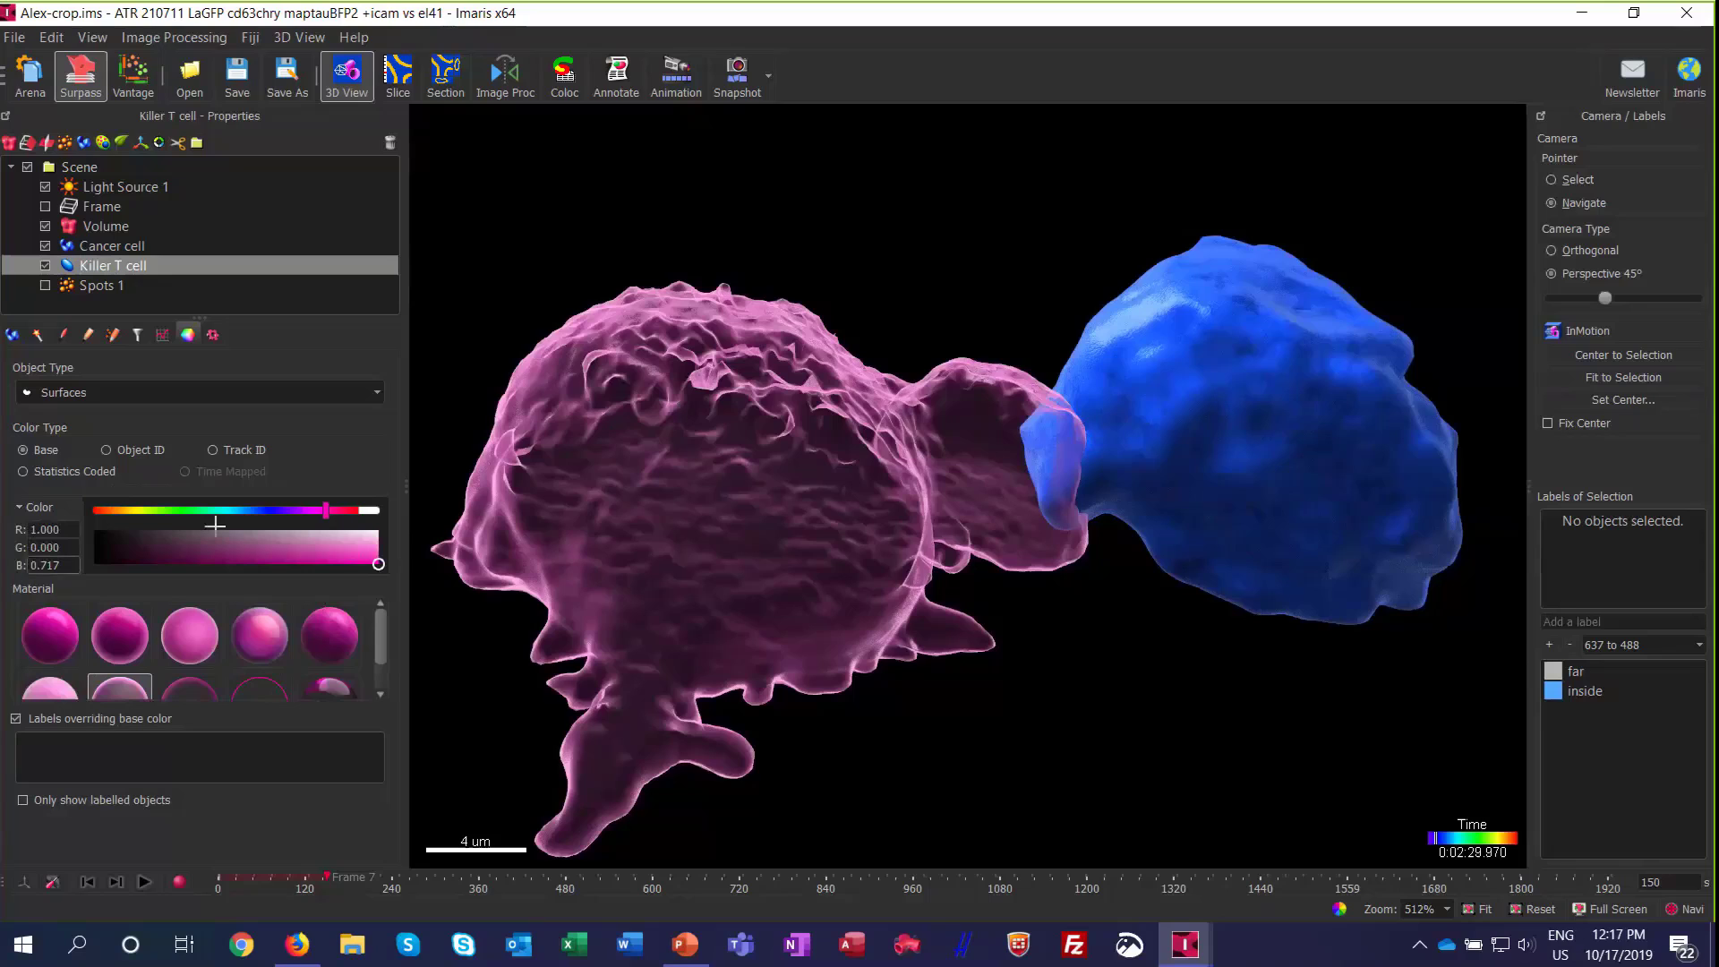
pyautogui.moveTo(377, 563); pyautogui.dragTo(274, 553)
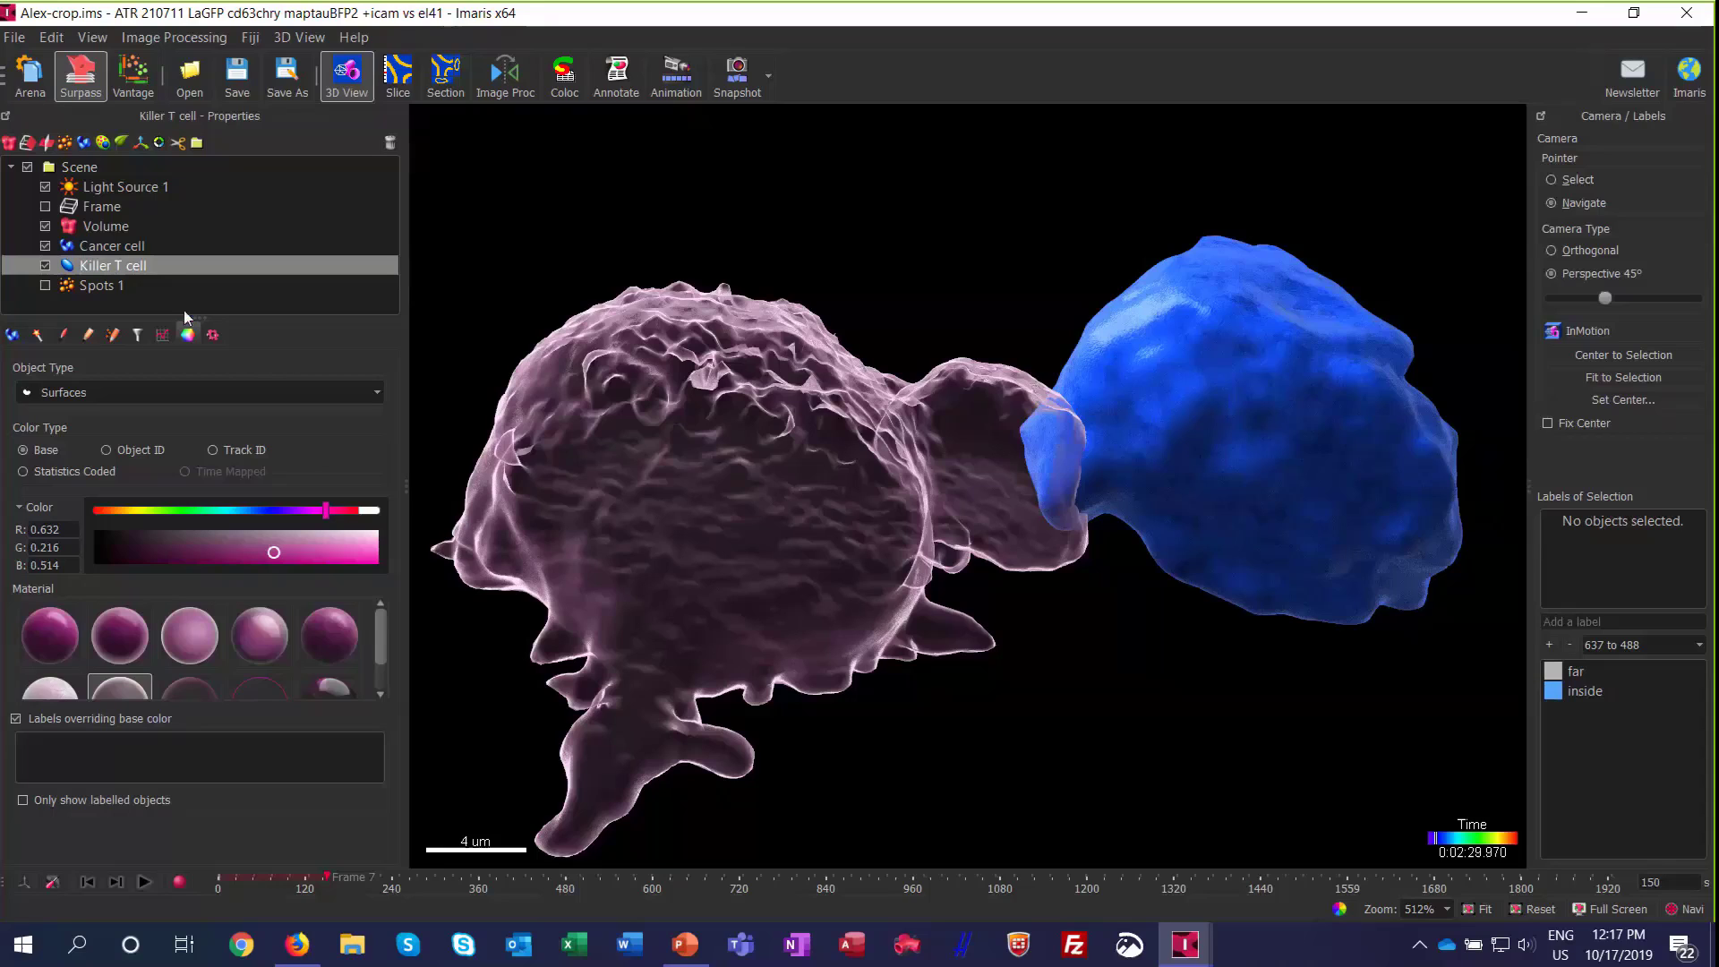
# Step: Show Spots 1, try Phong_Light and Phong_Pastel on its points, and settle on the translucent material, viewing the spots inside the cell
pyautogui.click(44, 285)
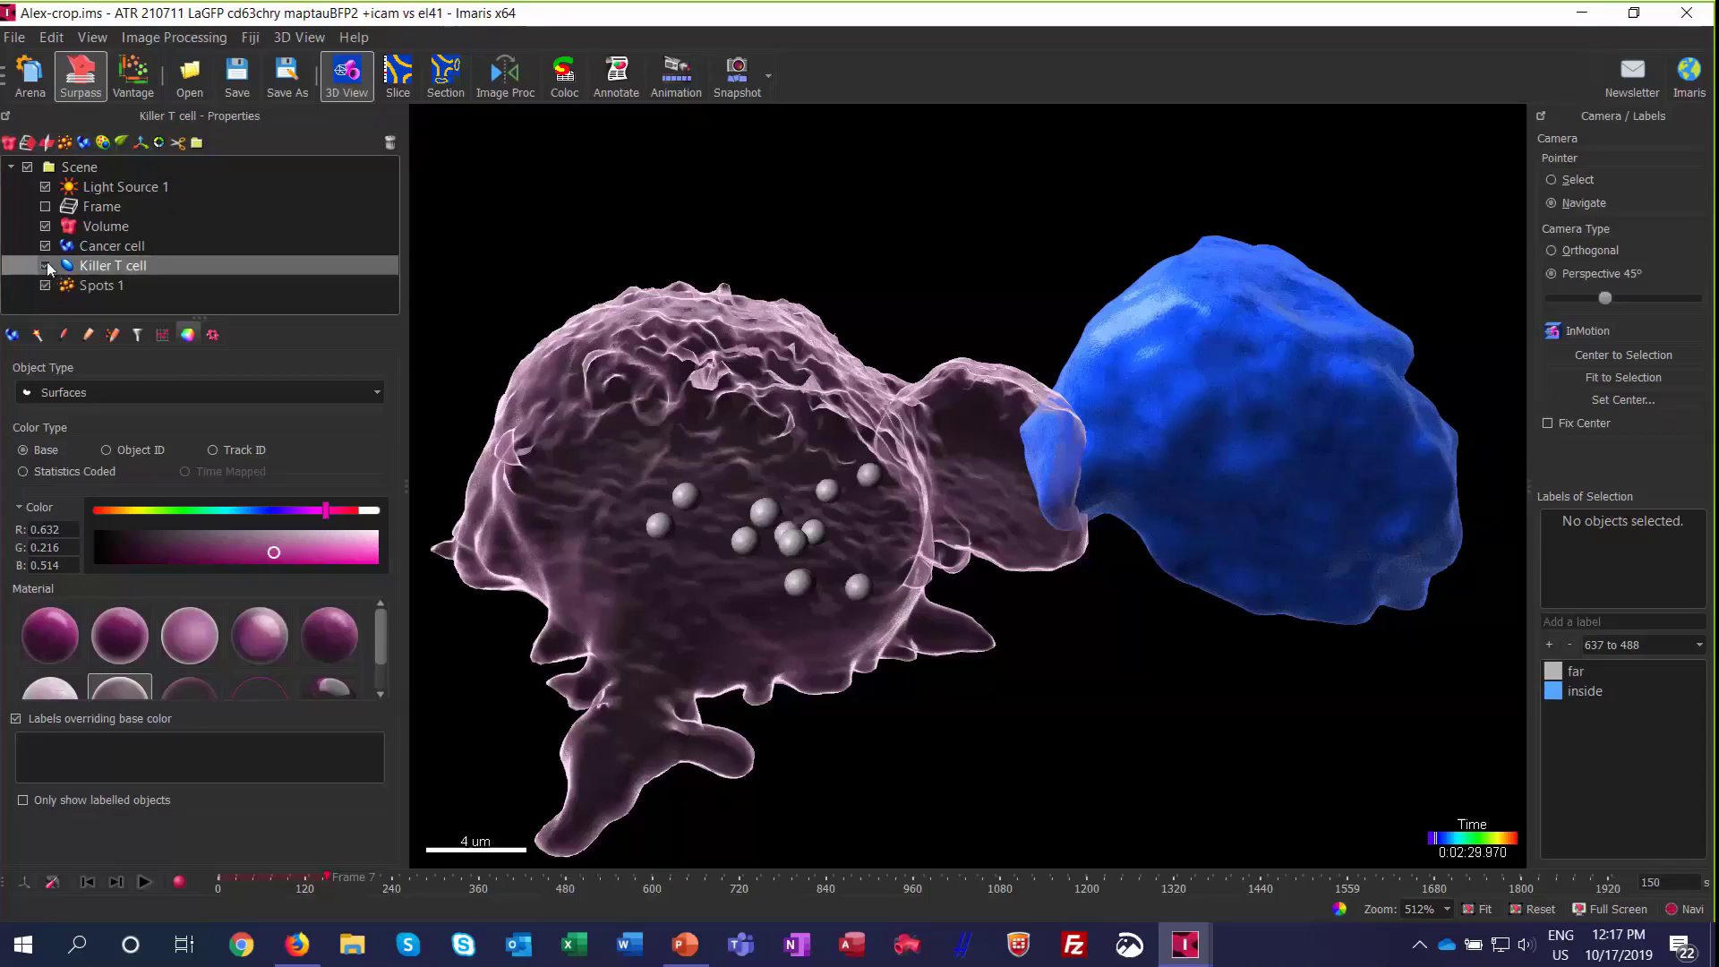
pyautogui.click(72, 283)
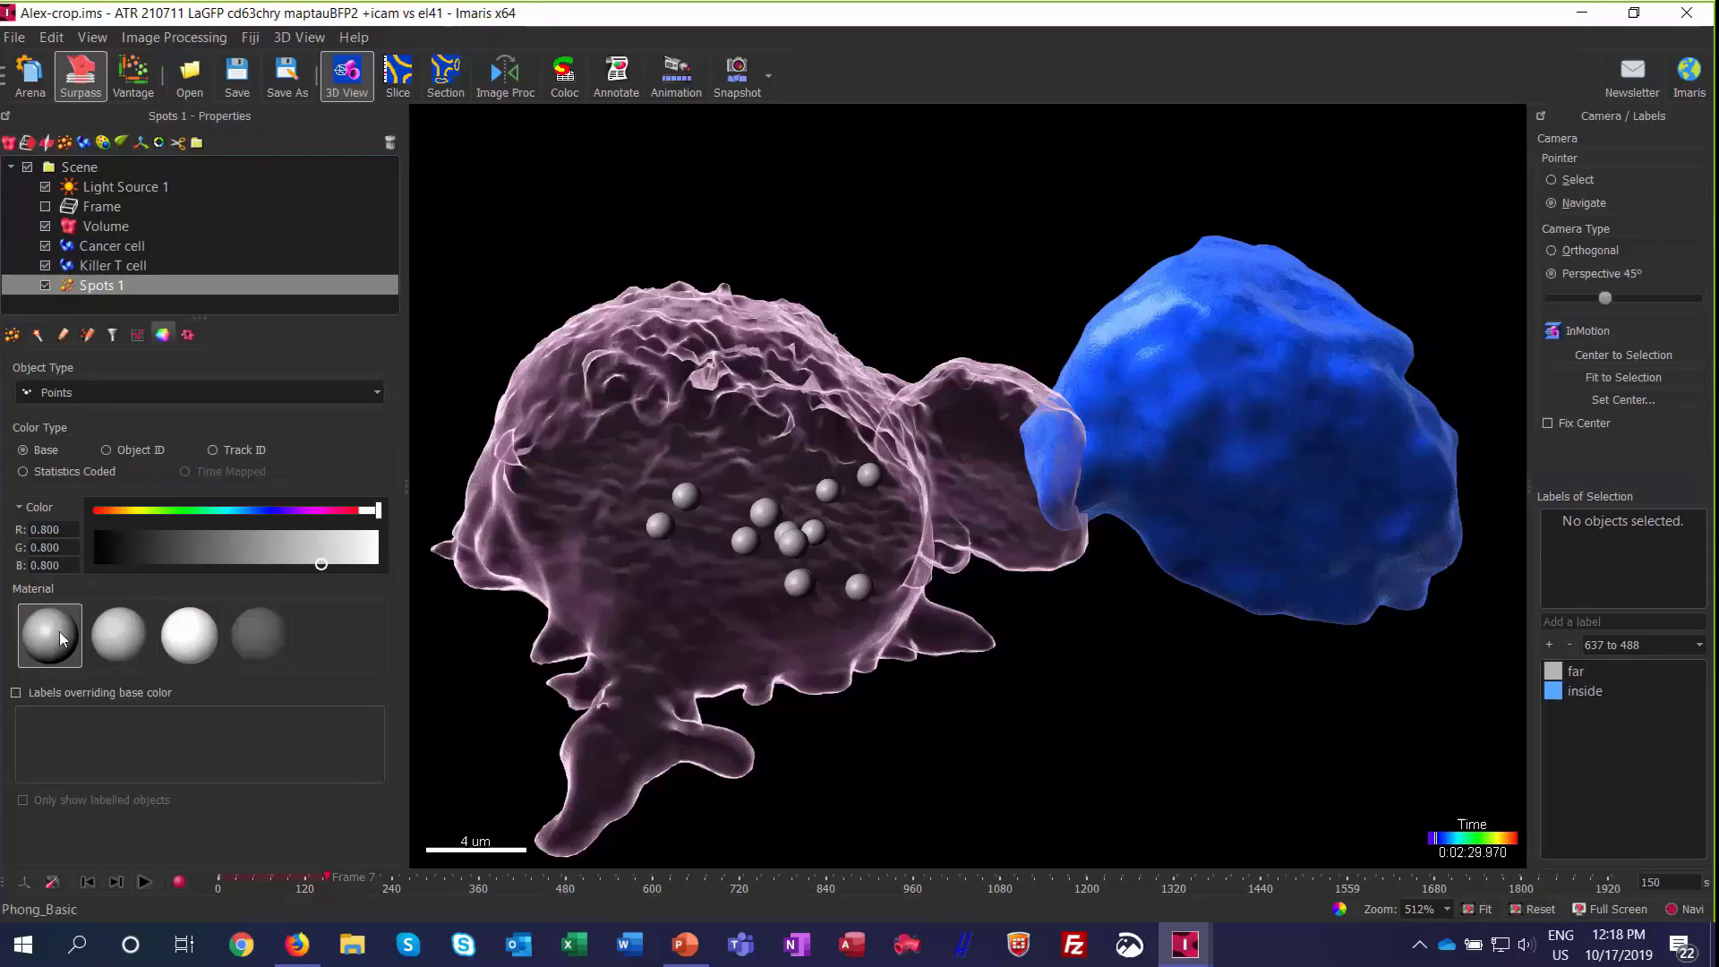
pyautogui.click(110, 643)
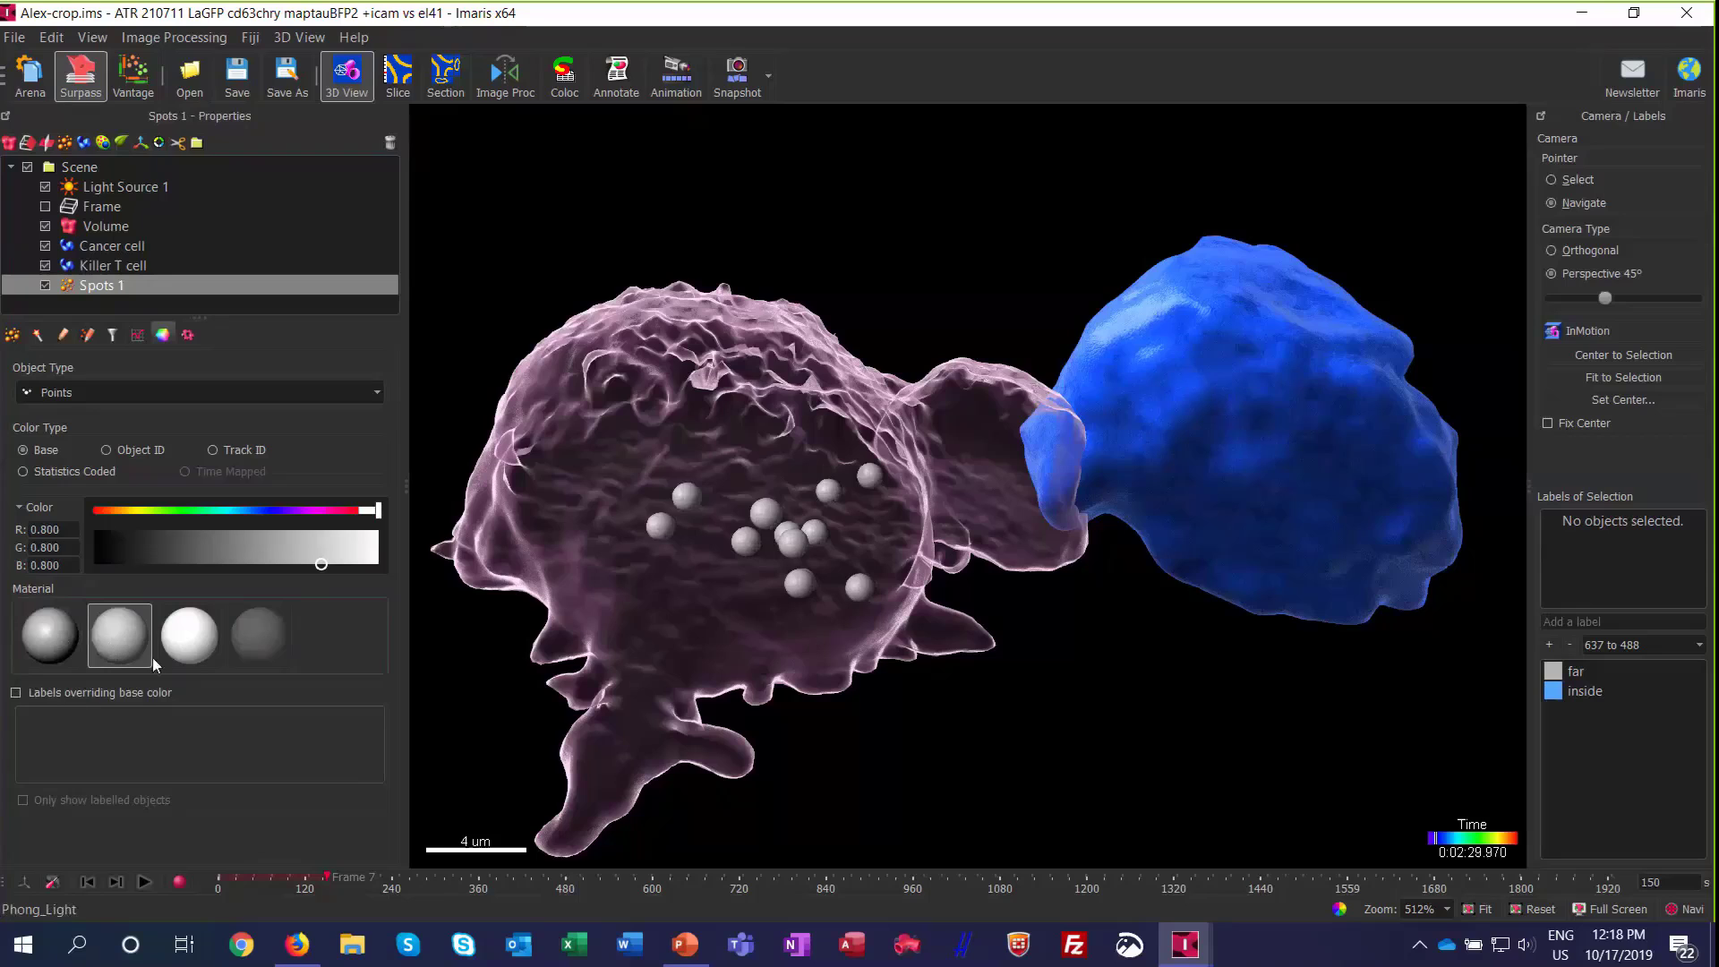
pyautogui.click(180, 639)
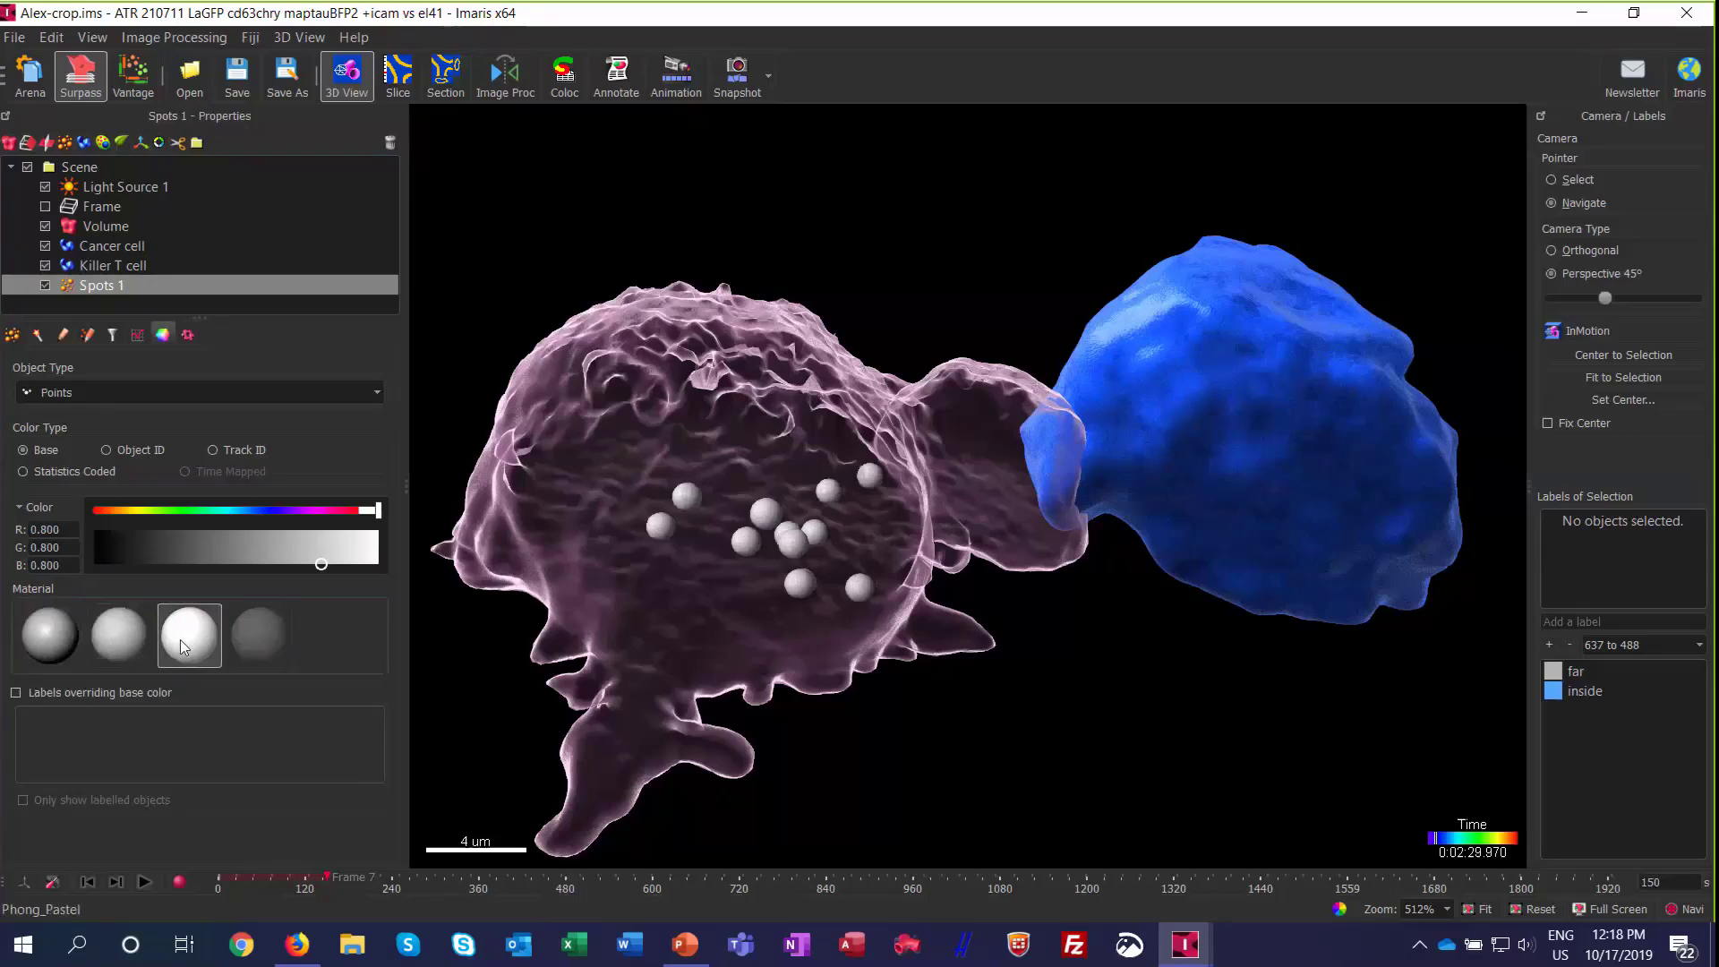
pyautogui.click(259, 643)
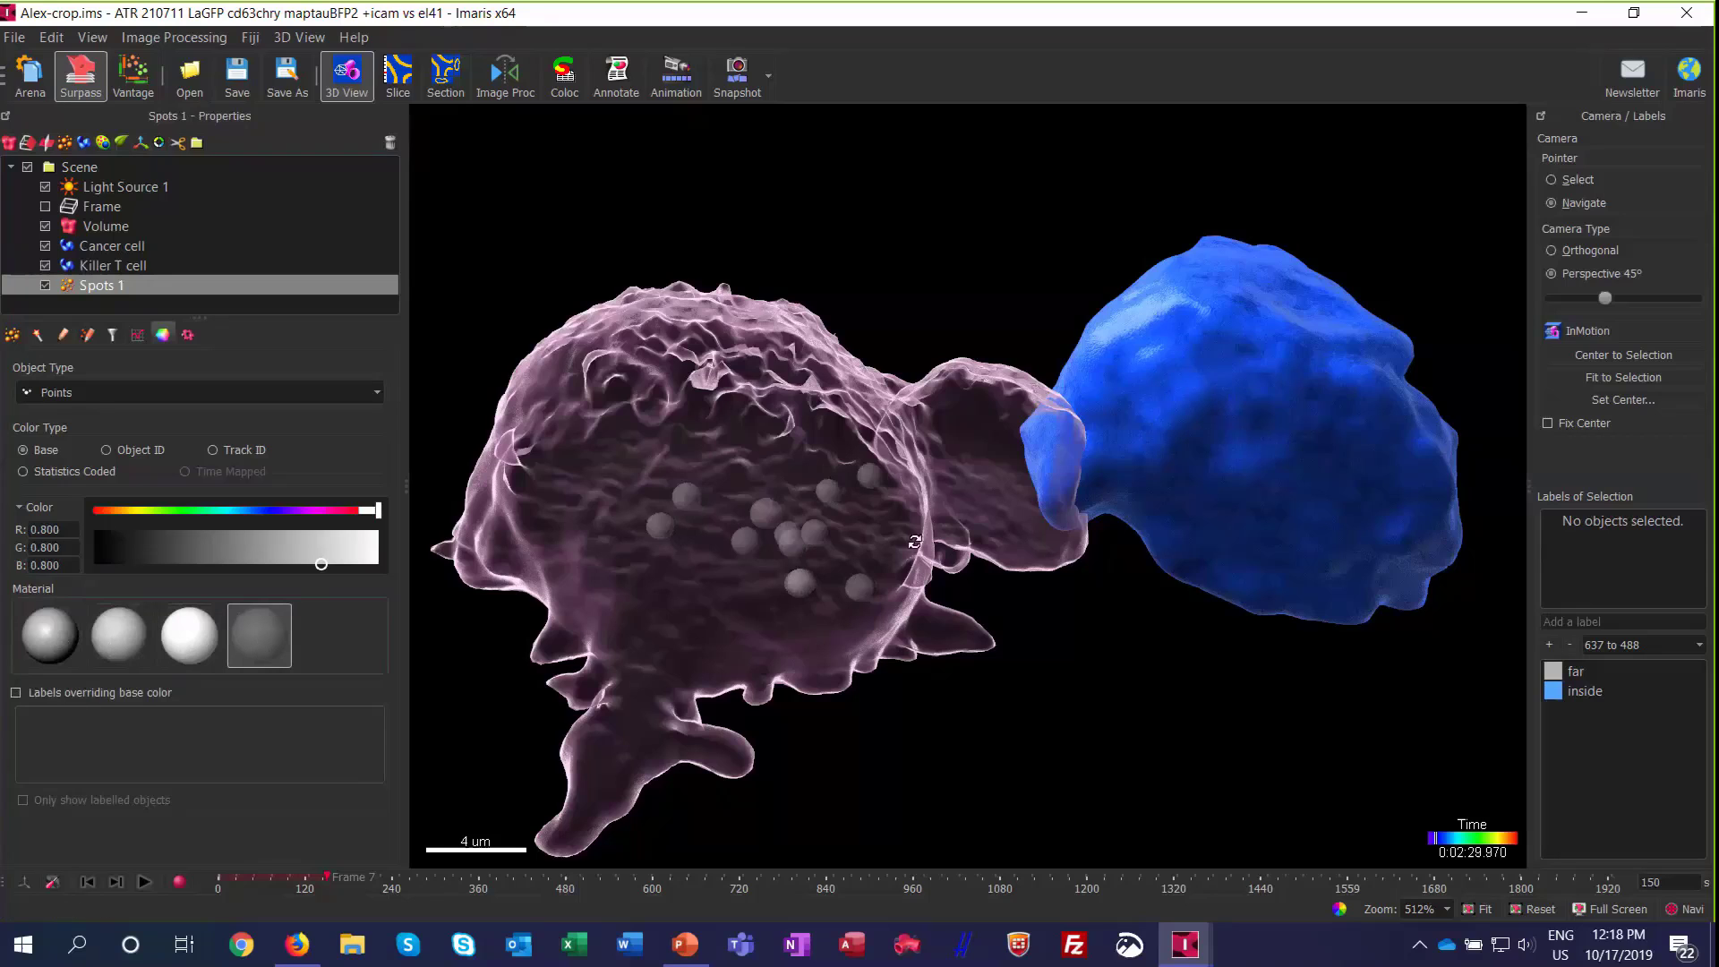
pyautogui.moveTo(914, 541)
pyautogui.mouseDown()
pyautogui.moveTo(844, 622)
pyautogui.moveTo(866, 518)
pyautogui.moveTo(913, 526)
pyautogui.moveTo(851, 598)
pyautogui.moveTo(864, 550)
pyautogui.moveTo(932, 561)
pyautogui.mouseUp()
pyautogui.scroll(3, 948, 551)
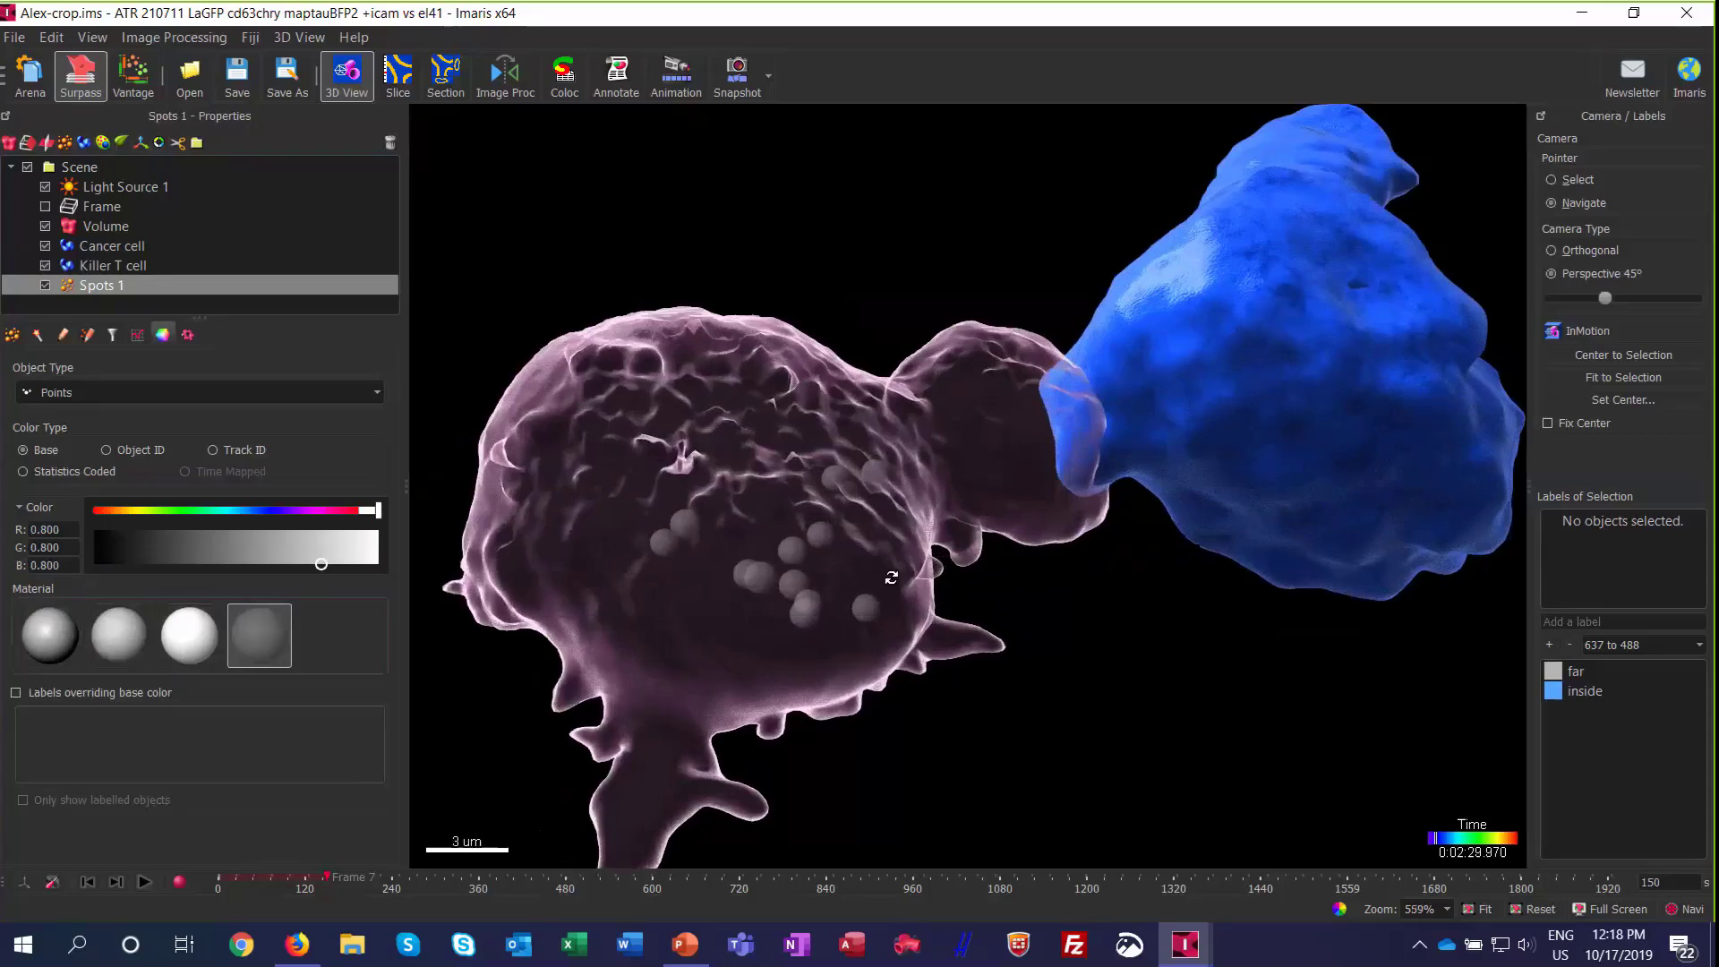
pyautogui.moveTo(980, 540); pyautogui.dragTo(962, 469)
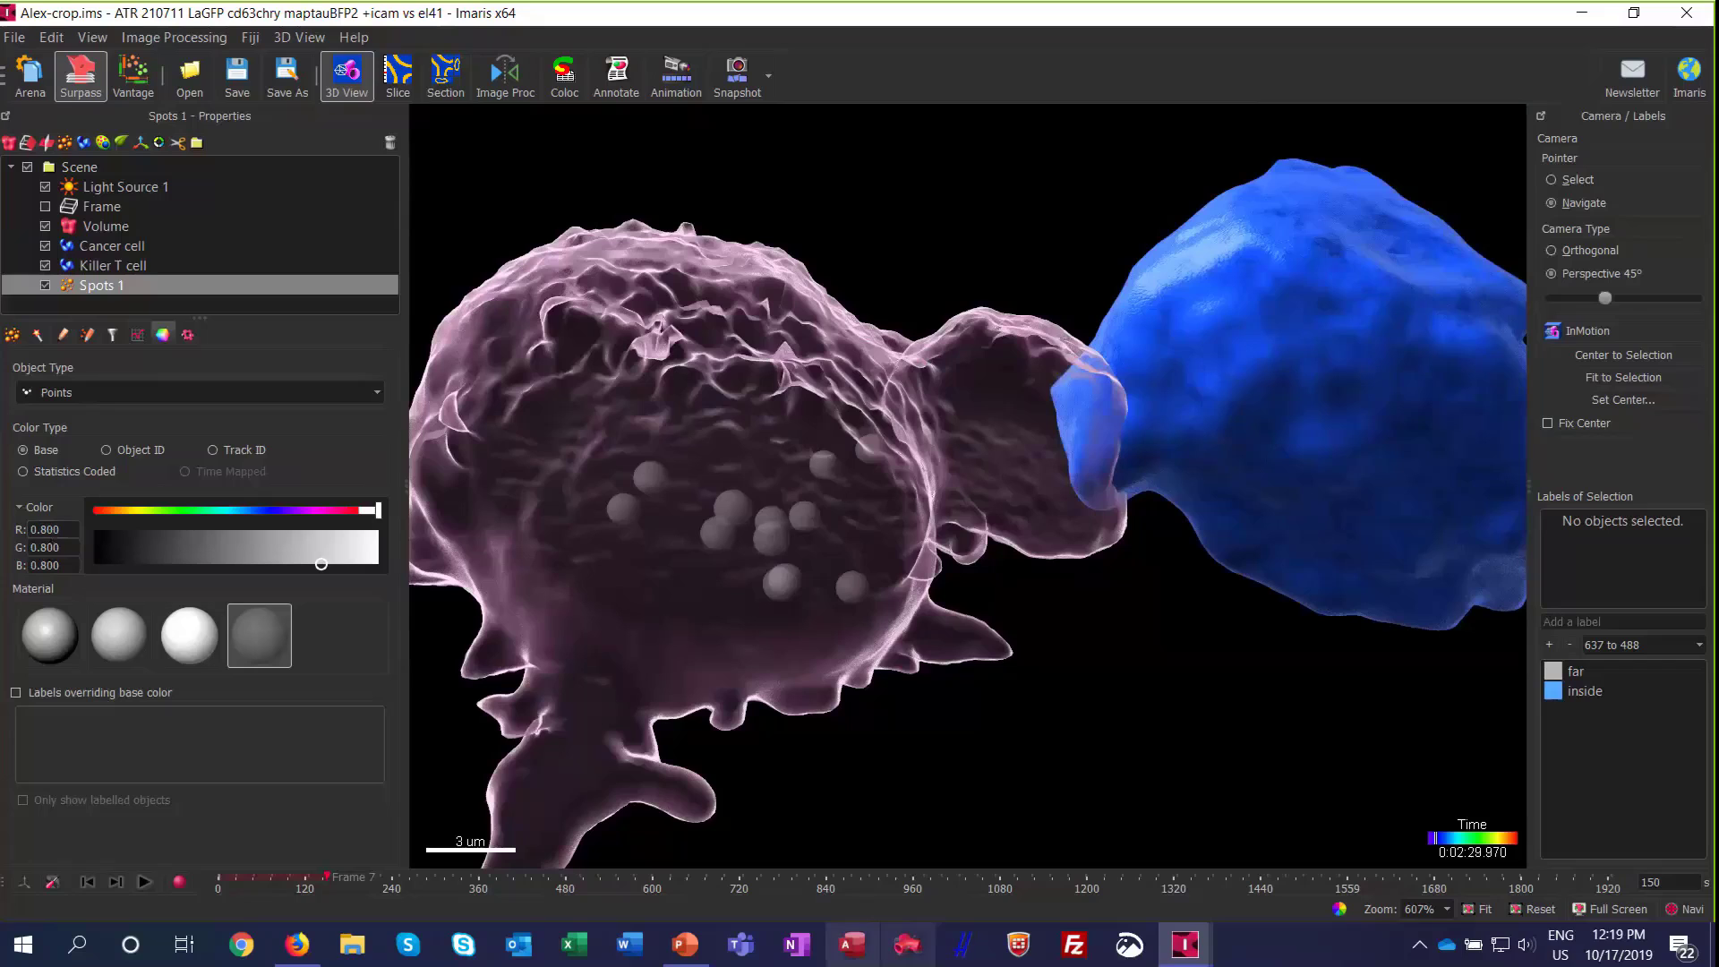
# Step: Switch to the Imaris 9.5 Webinar presentation in PowerPoint, resume the slide show from slide 6 and advance to the Native Distance Measurements slide
pyautogui.moveTo(703, 959)
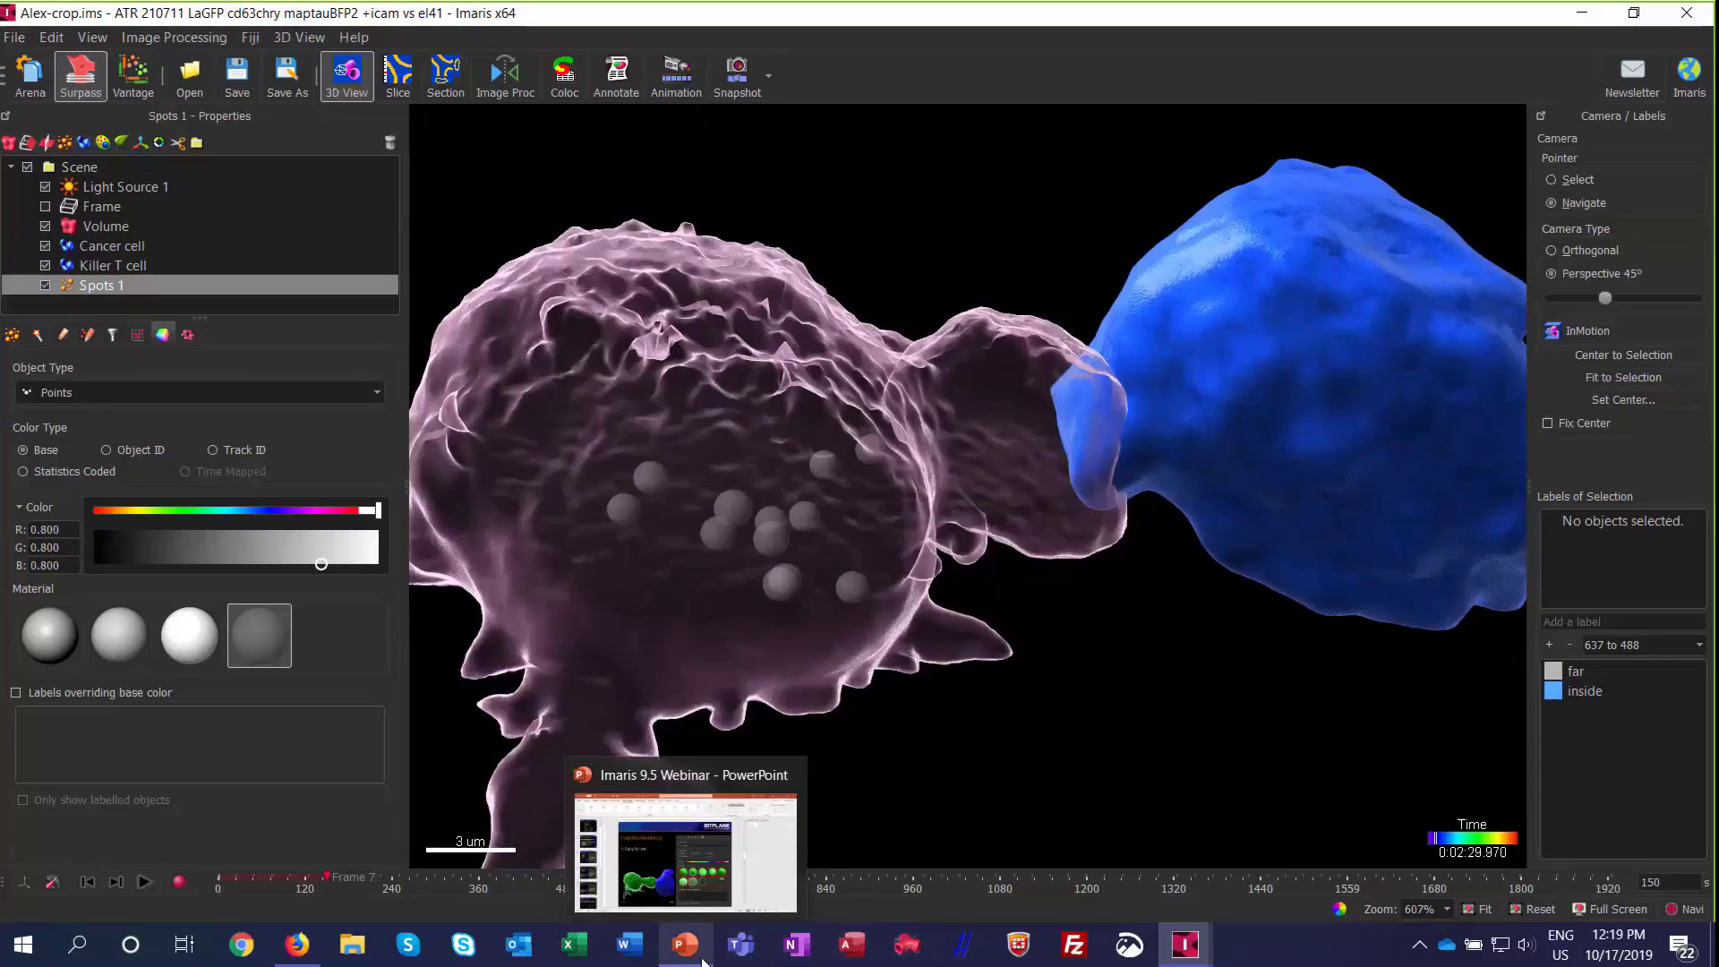
pyautogui.click(658, 855)
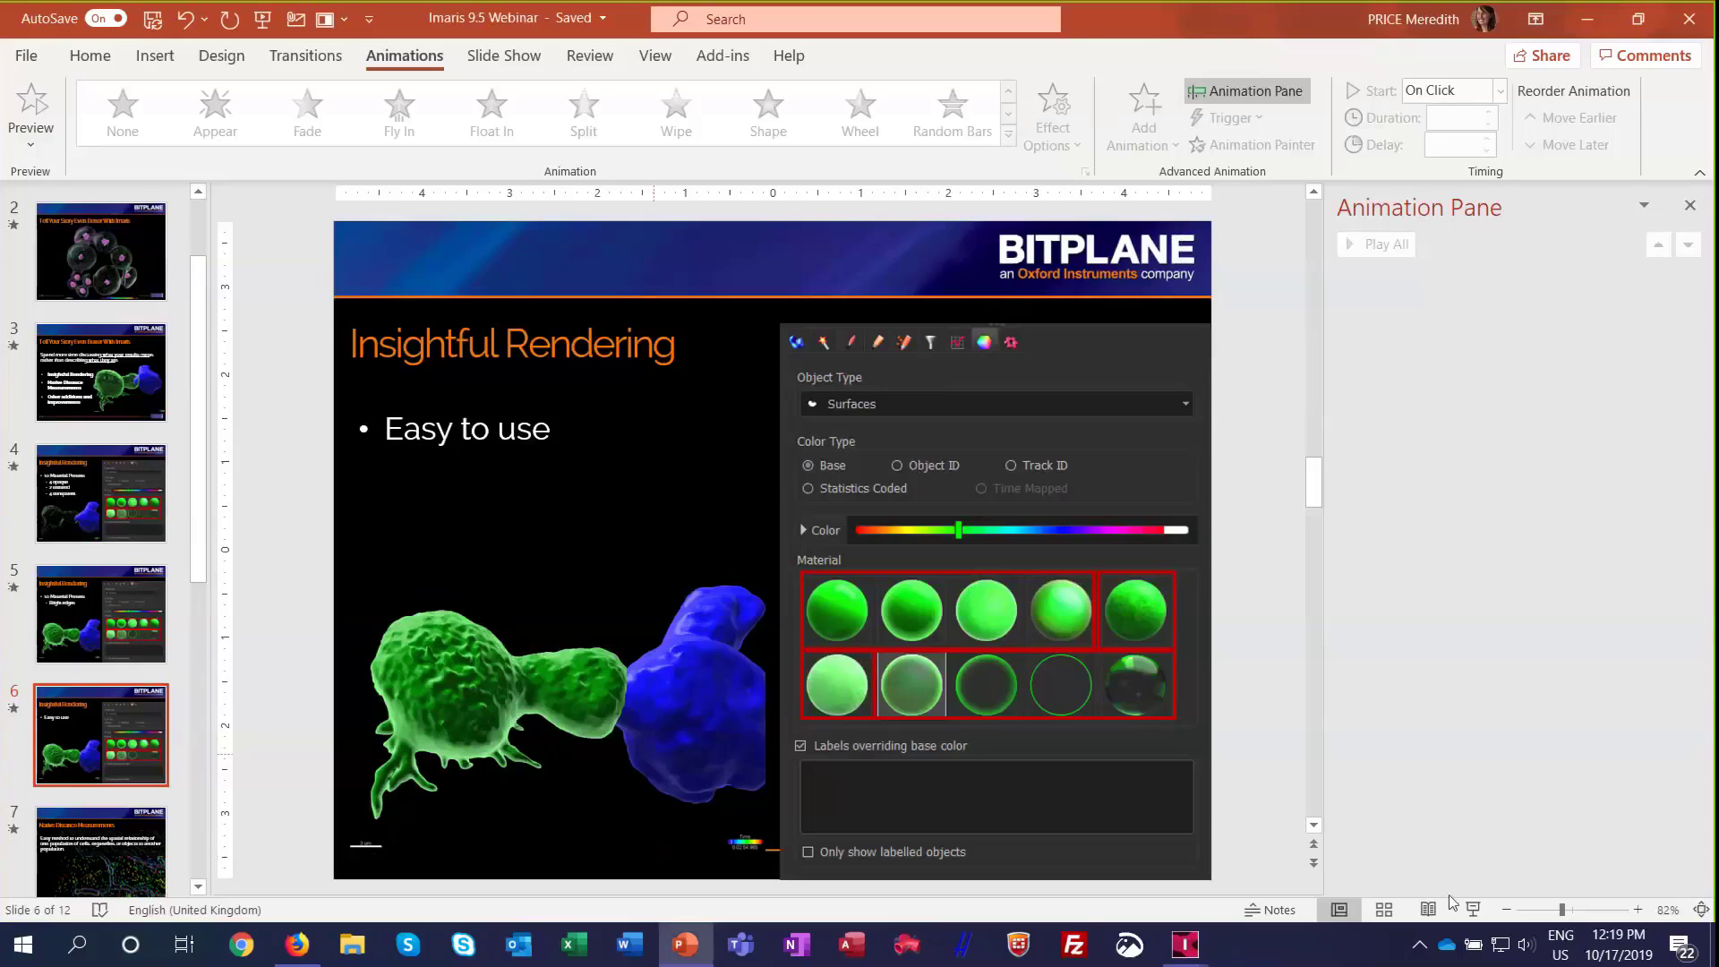
pyautogui.click(1472, 909)
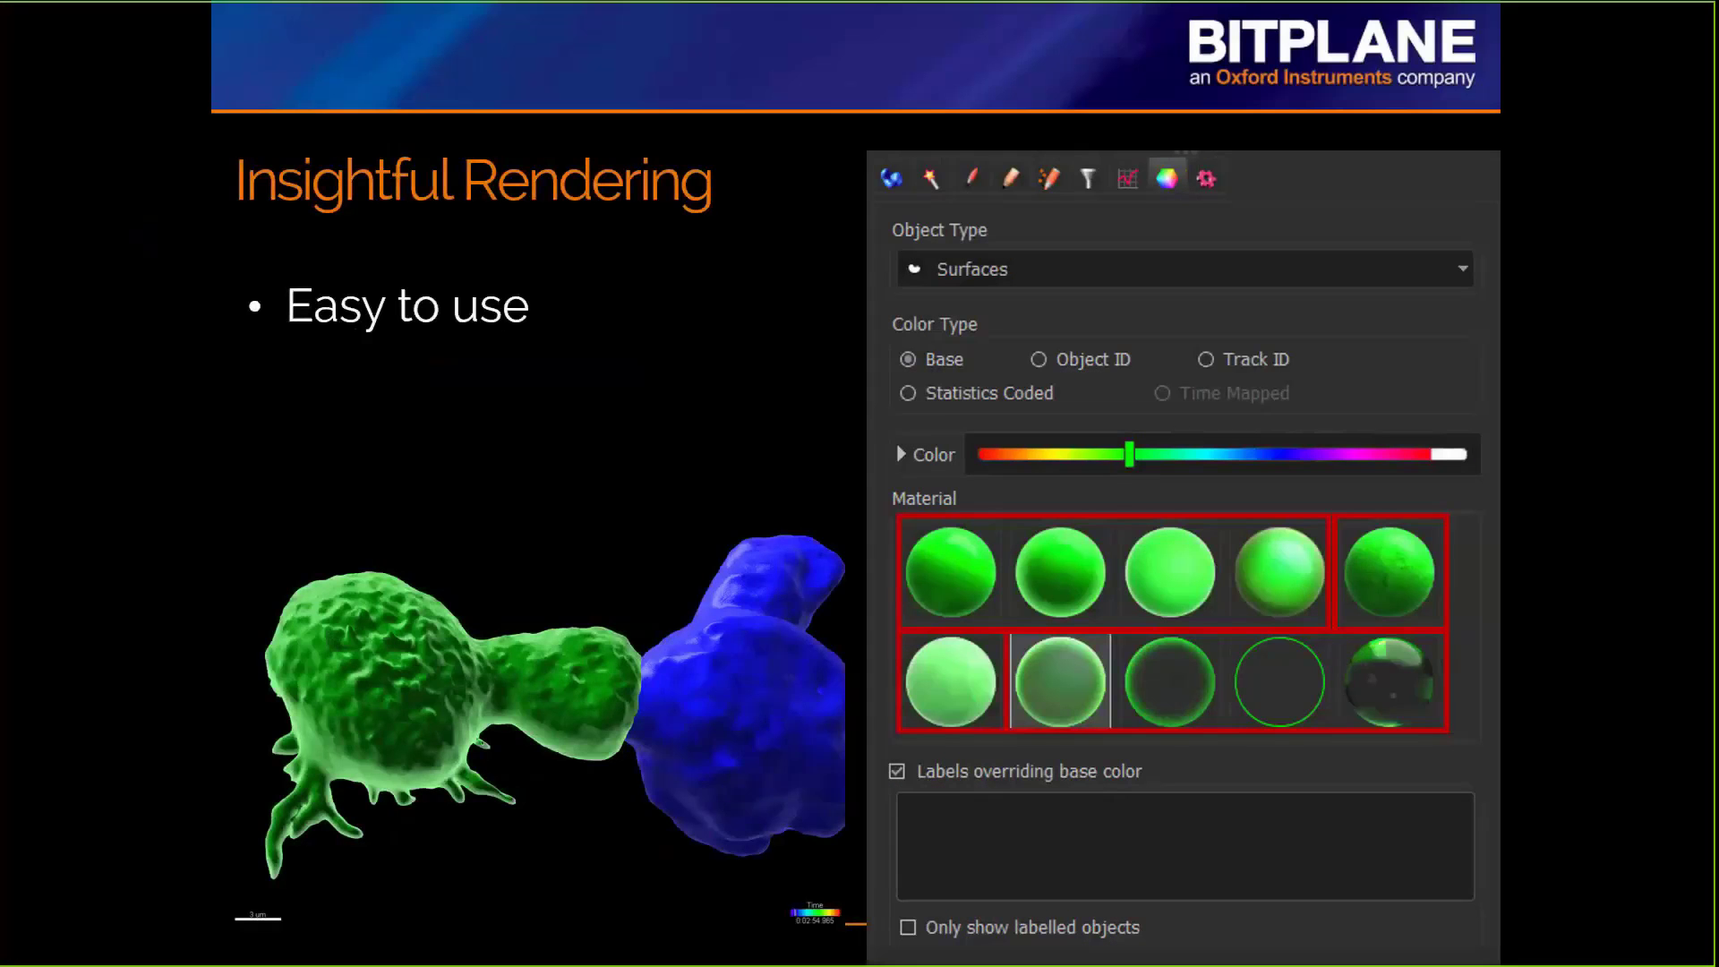
pyautogui.press('Right')
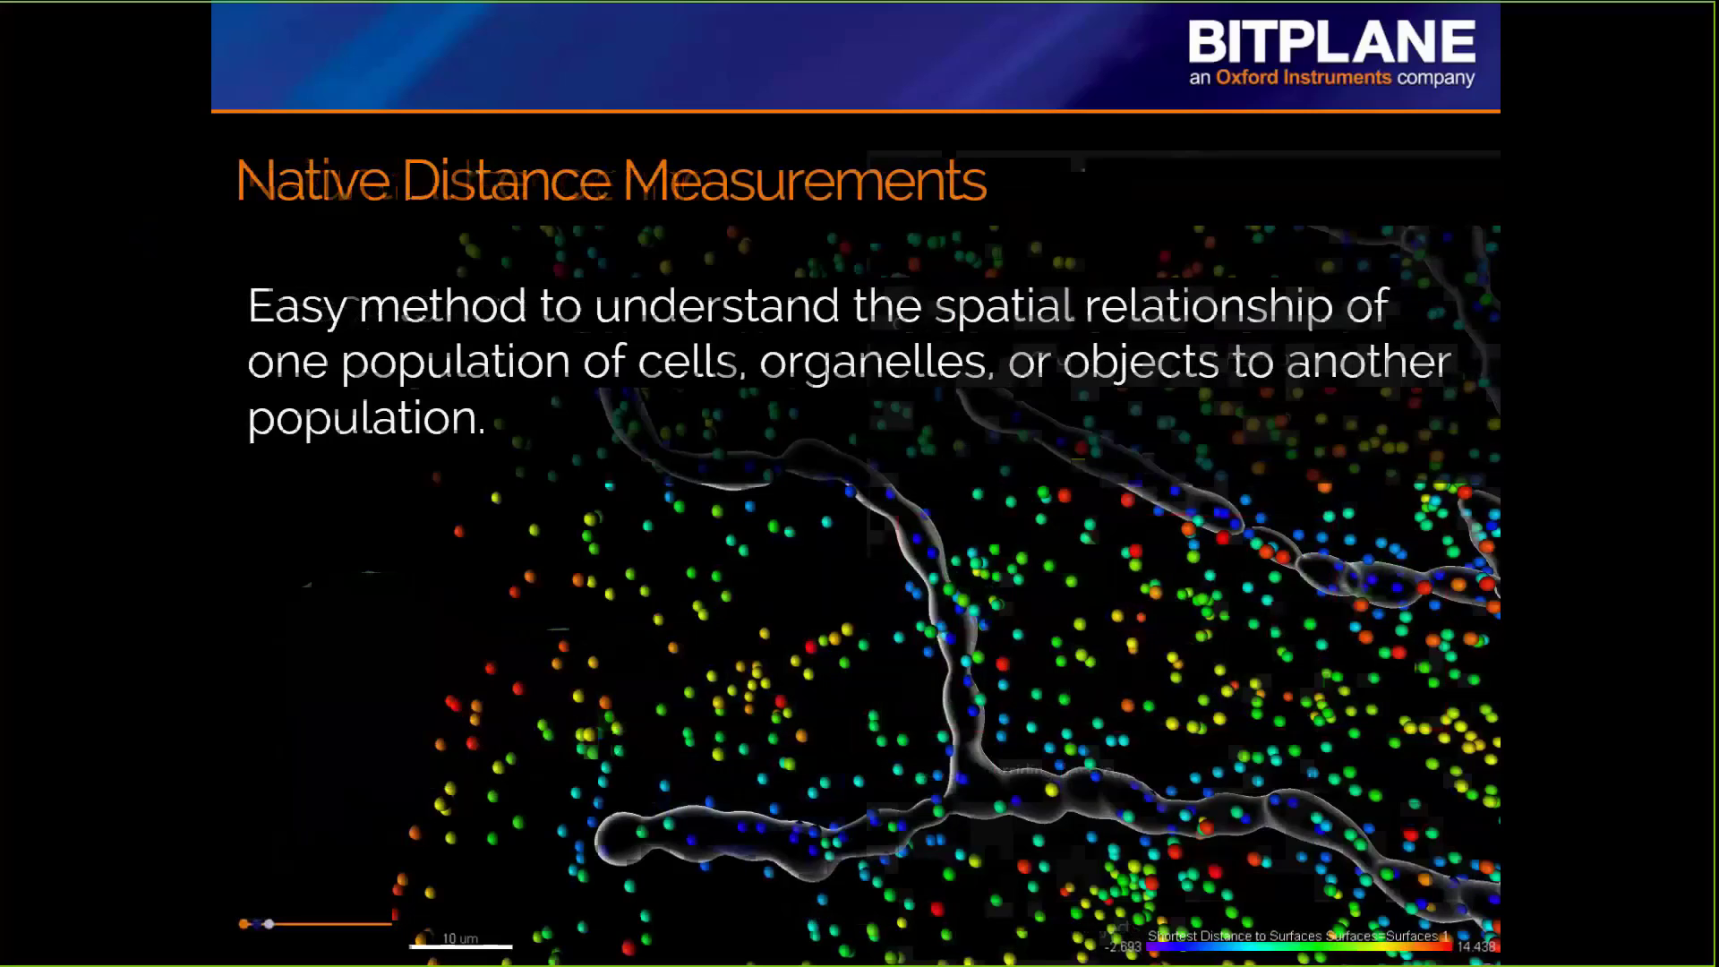
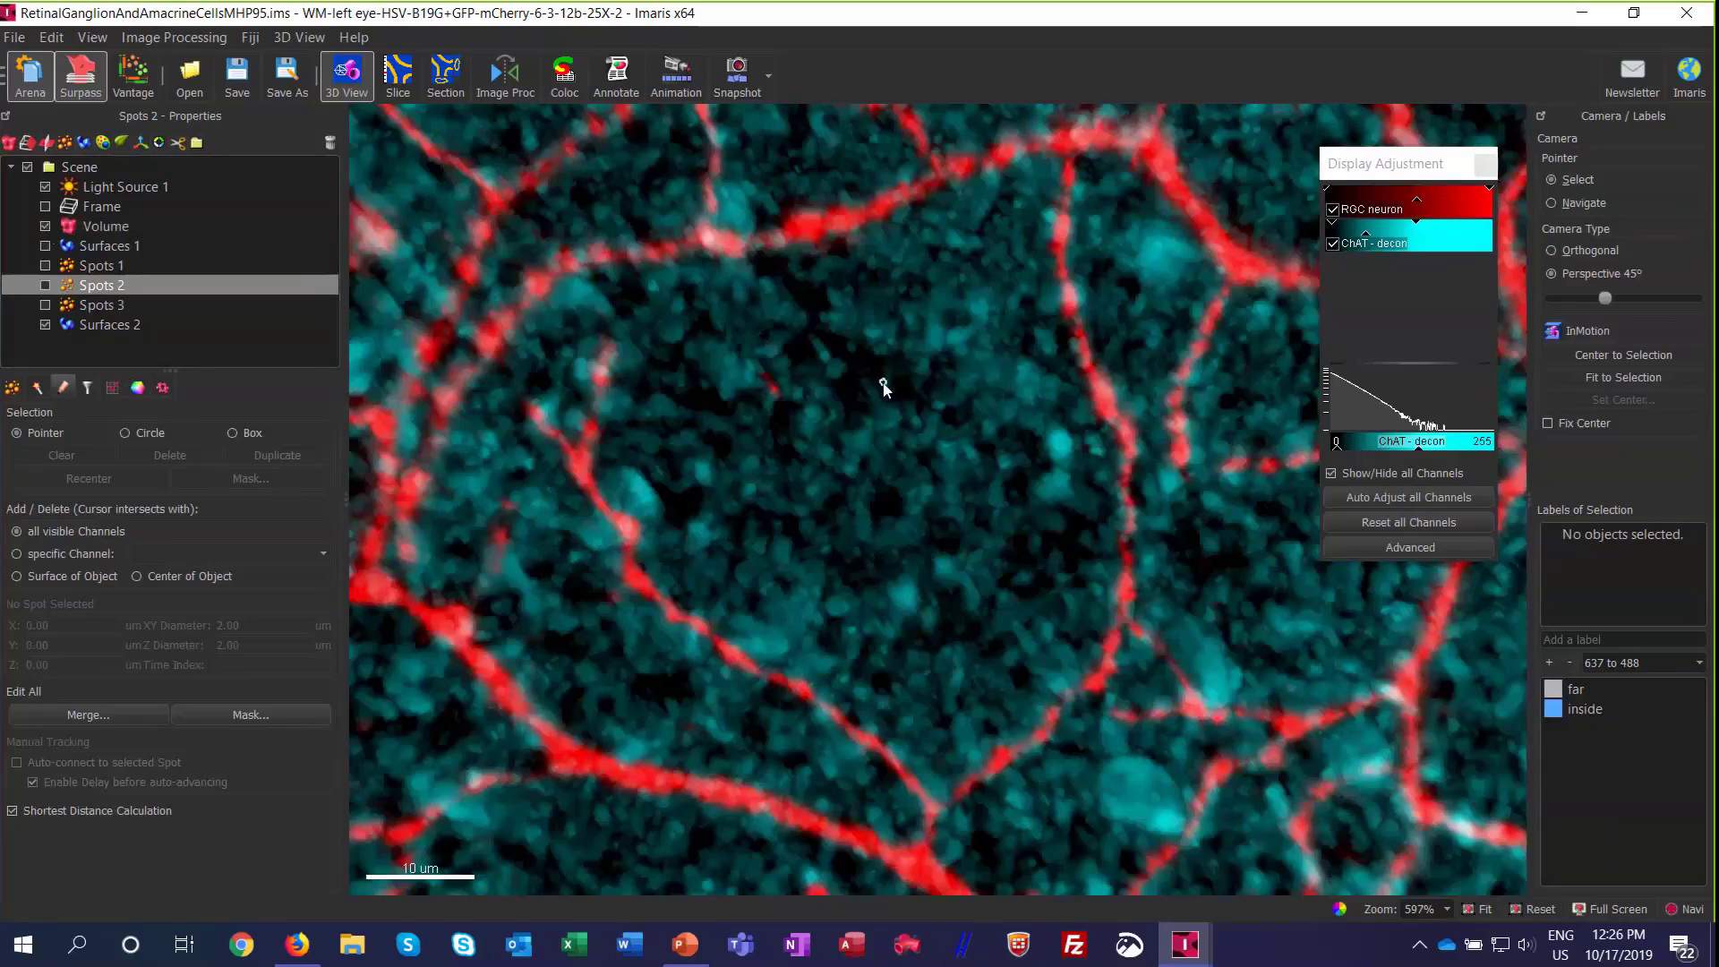
# Step: Switch the pointer to navigation, bring the neuron's cell body into close view and show Surfaces 1 over the volume
pyautogui.click(1580, 203)
pyautogui.scroll(-3, 983, 409)
pyautogui.scroll(-5, 987, 412)
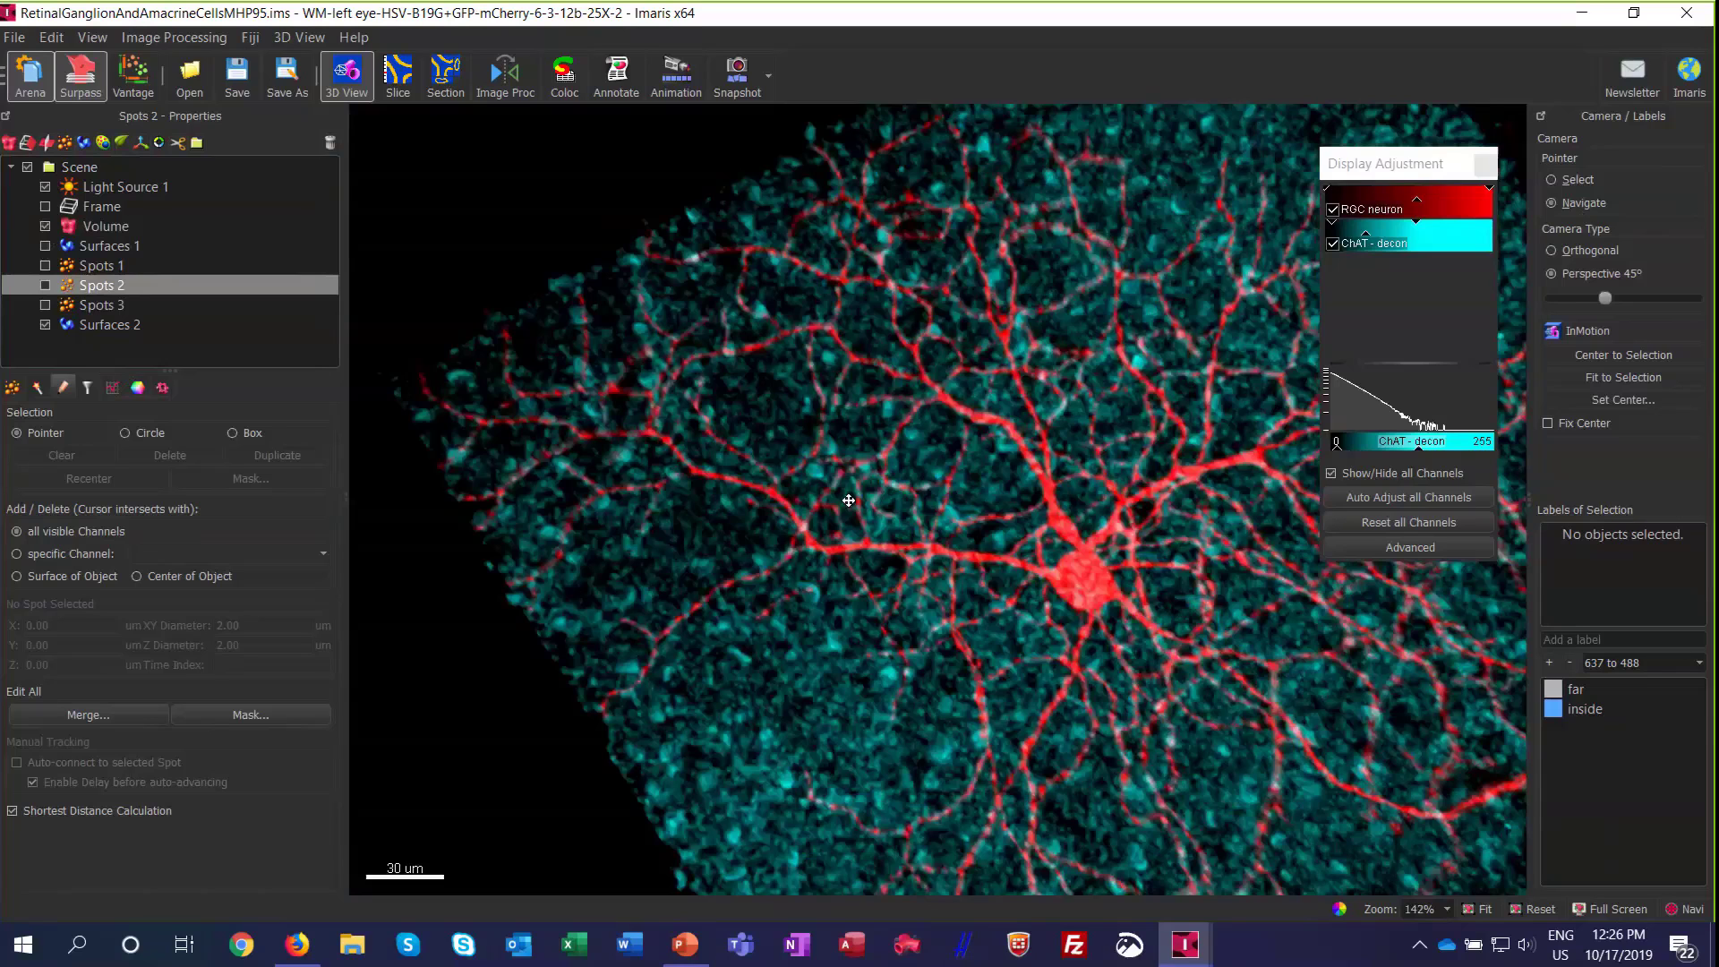
pyautogui.moveTo(849, 501); pyautogui.dragTo(915, 396, button='right')
pyautogui.moveTo(915, 396); pyautogui.dragTo(861, 482)
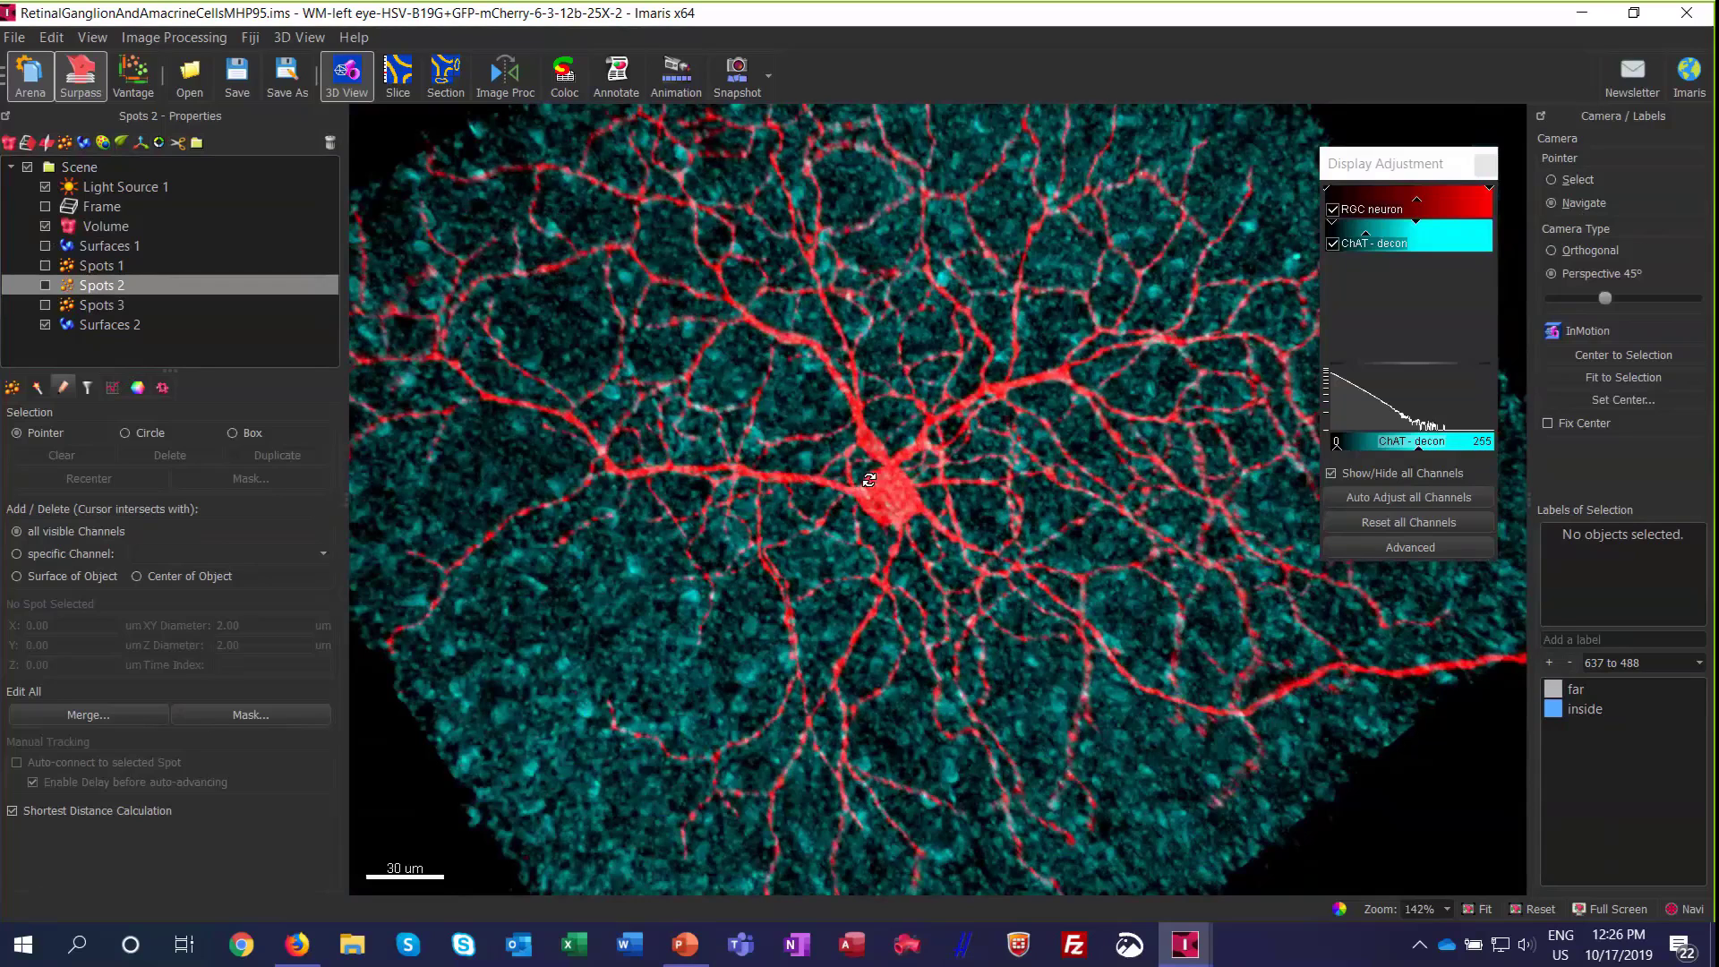
pyautogui.scroll(5, 868, 481)
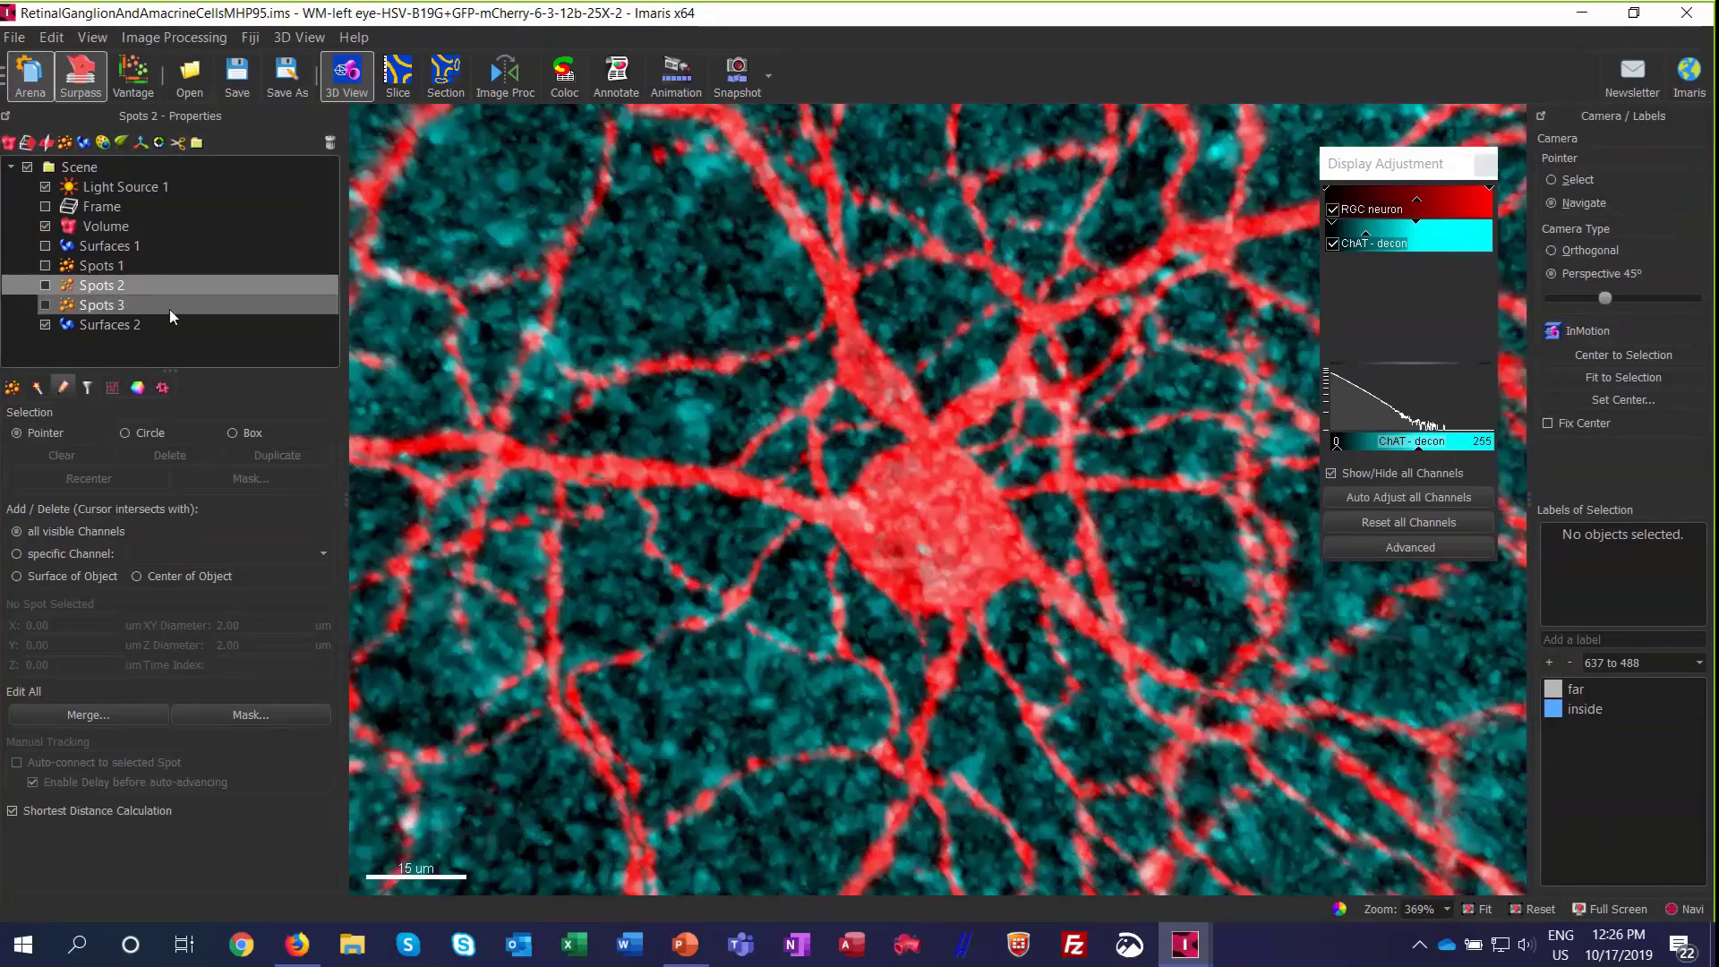
pyautogui.click(45, 246)
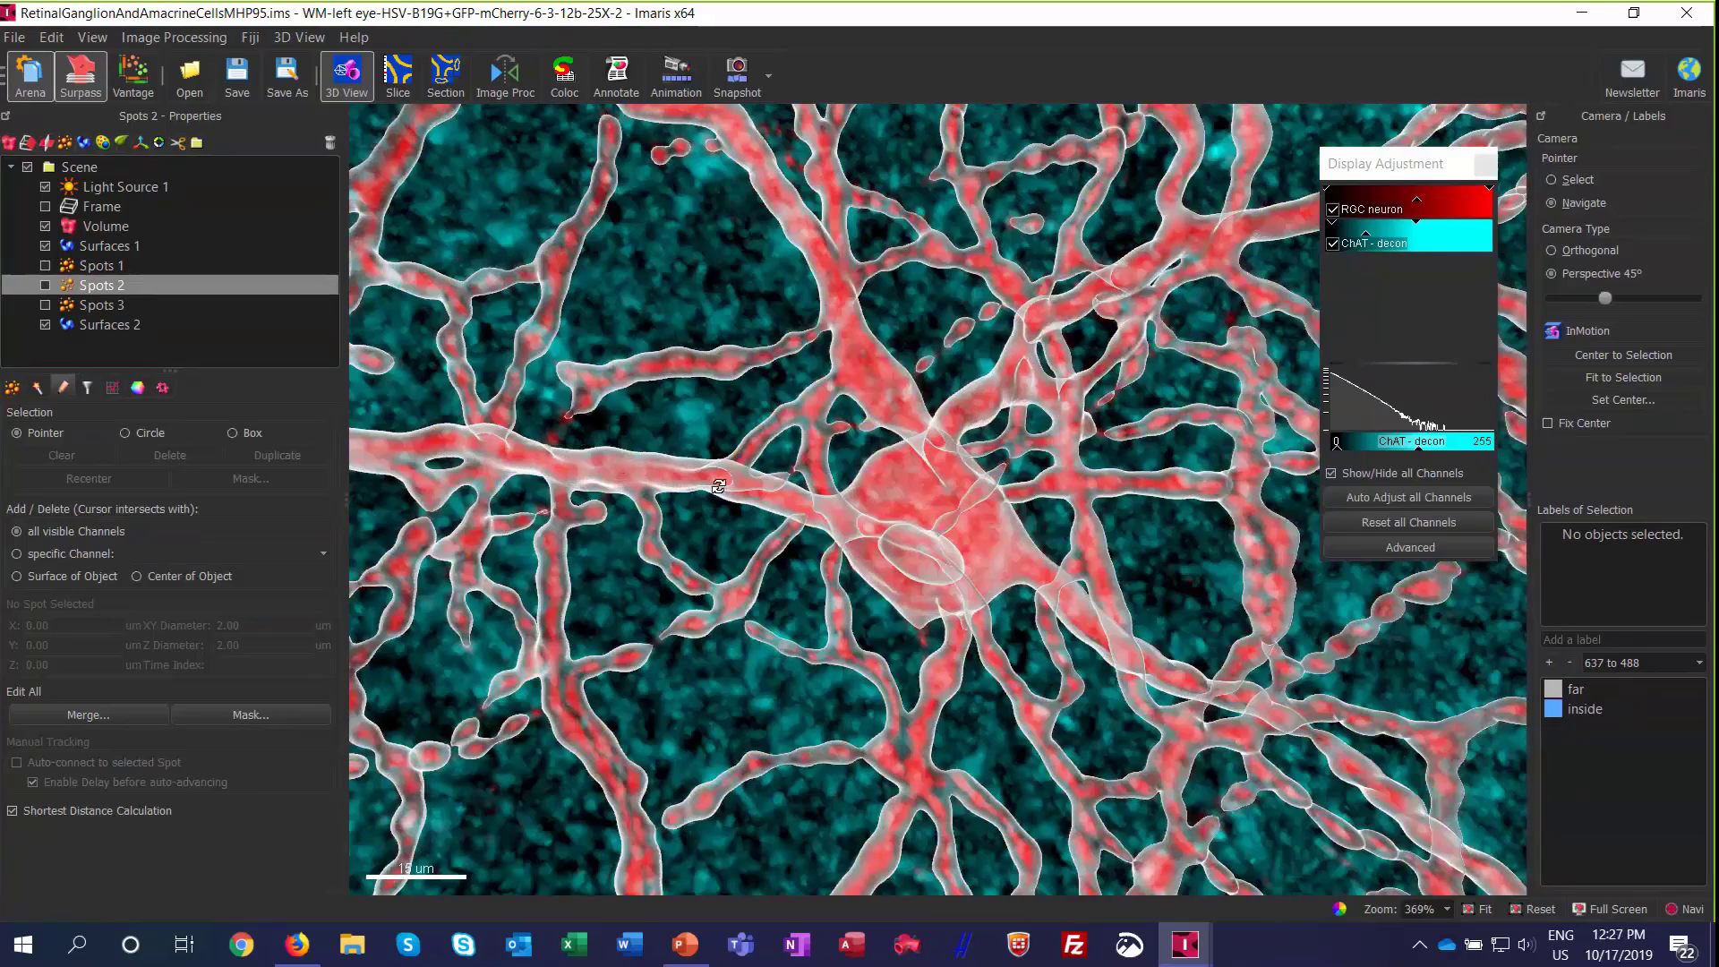
pyautogui.moveTo(718, 486); pyautogui.dragTo(736, 463)
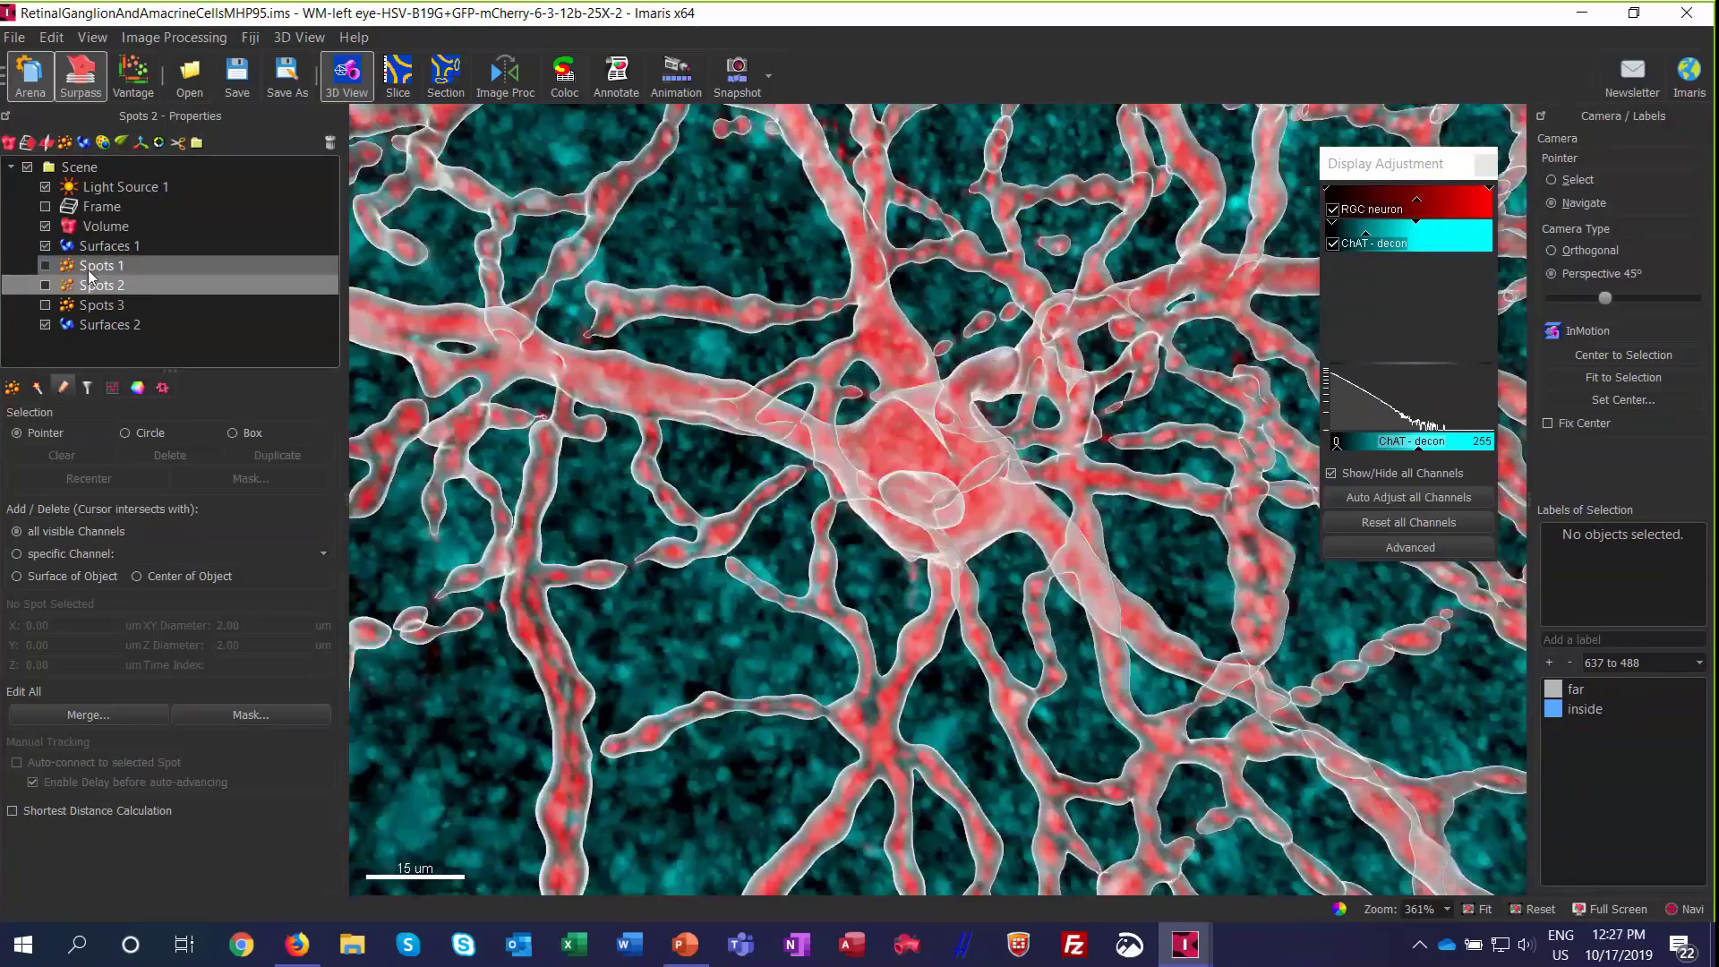
# Step: Create a new Spots object from Channel 2 - ChAT - decon with an estimated XY diameter of 1 um and run the detection
pyautogui.click(104, 312)
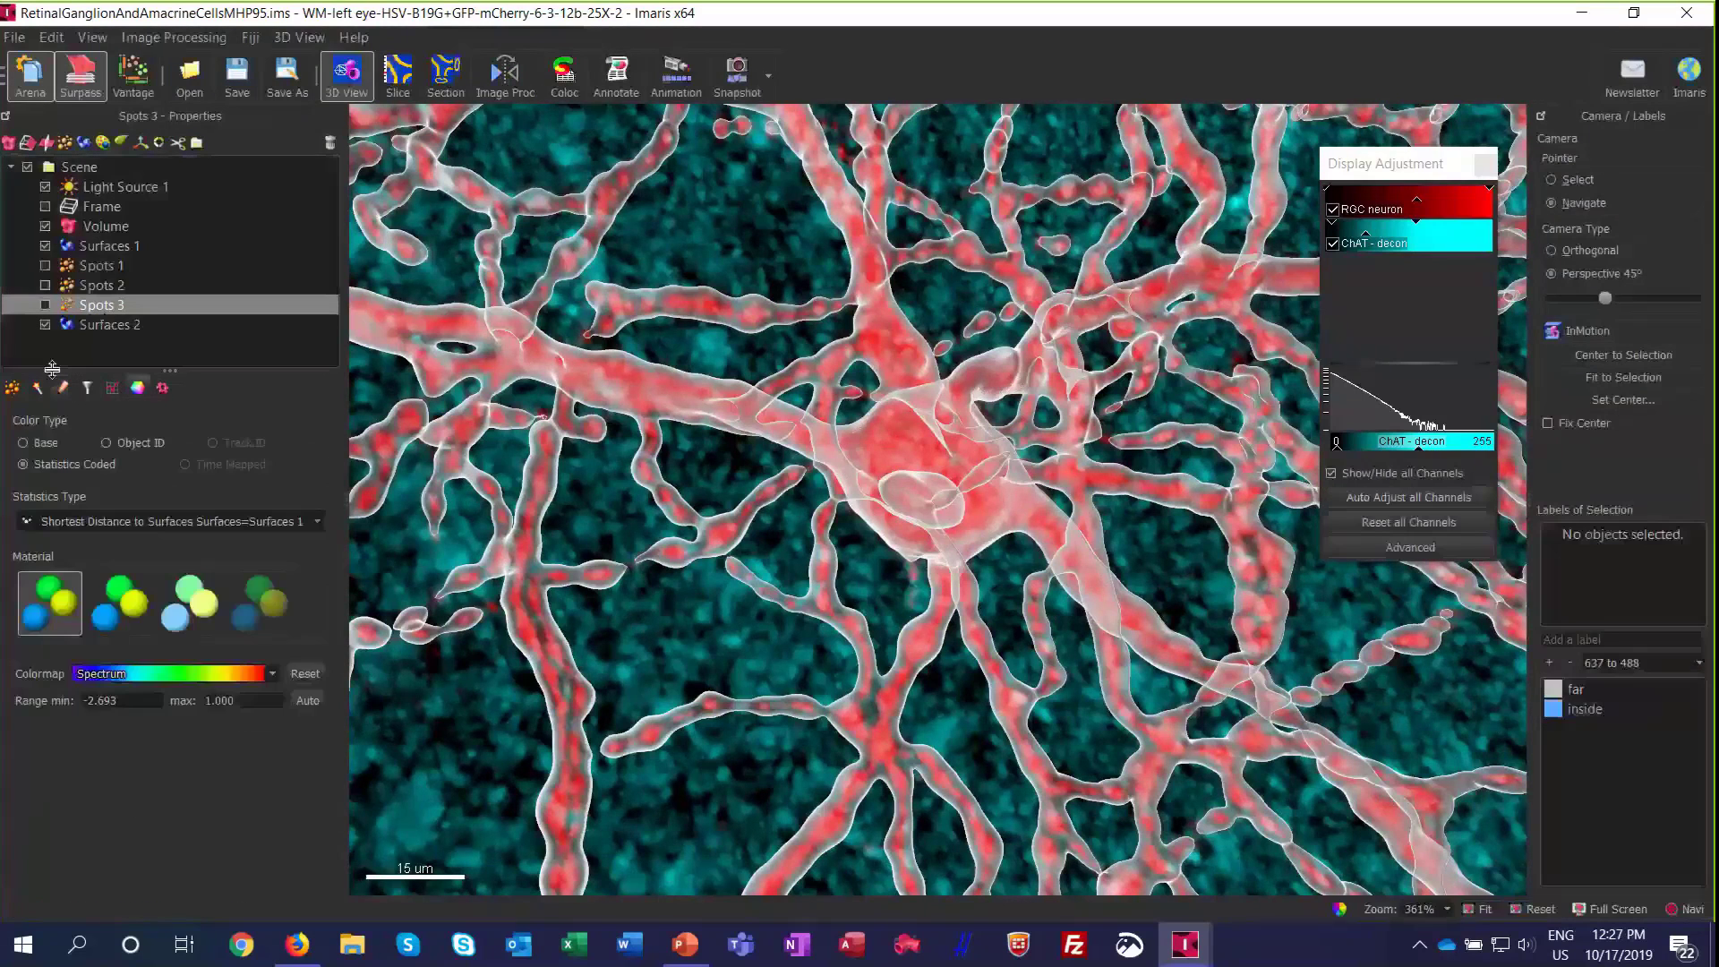
pyautogui.click(65, 142)
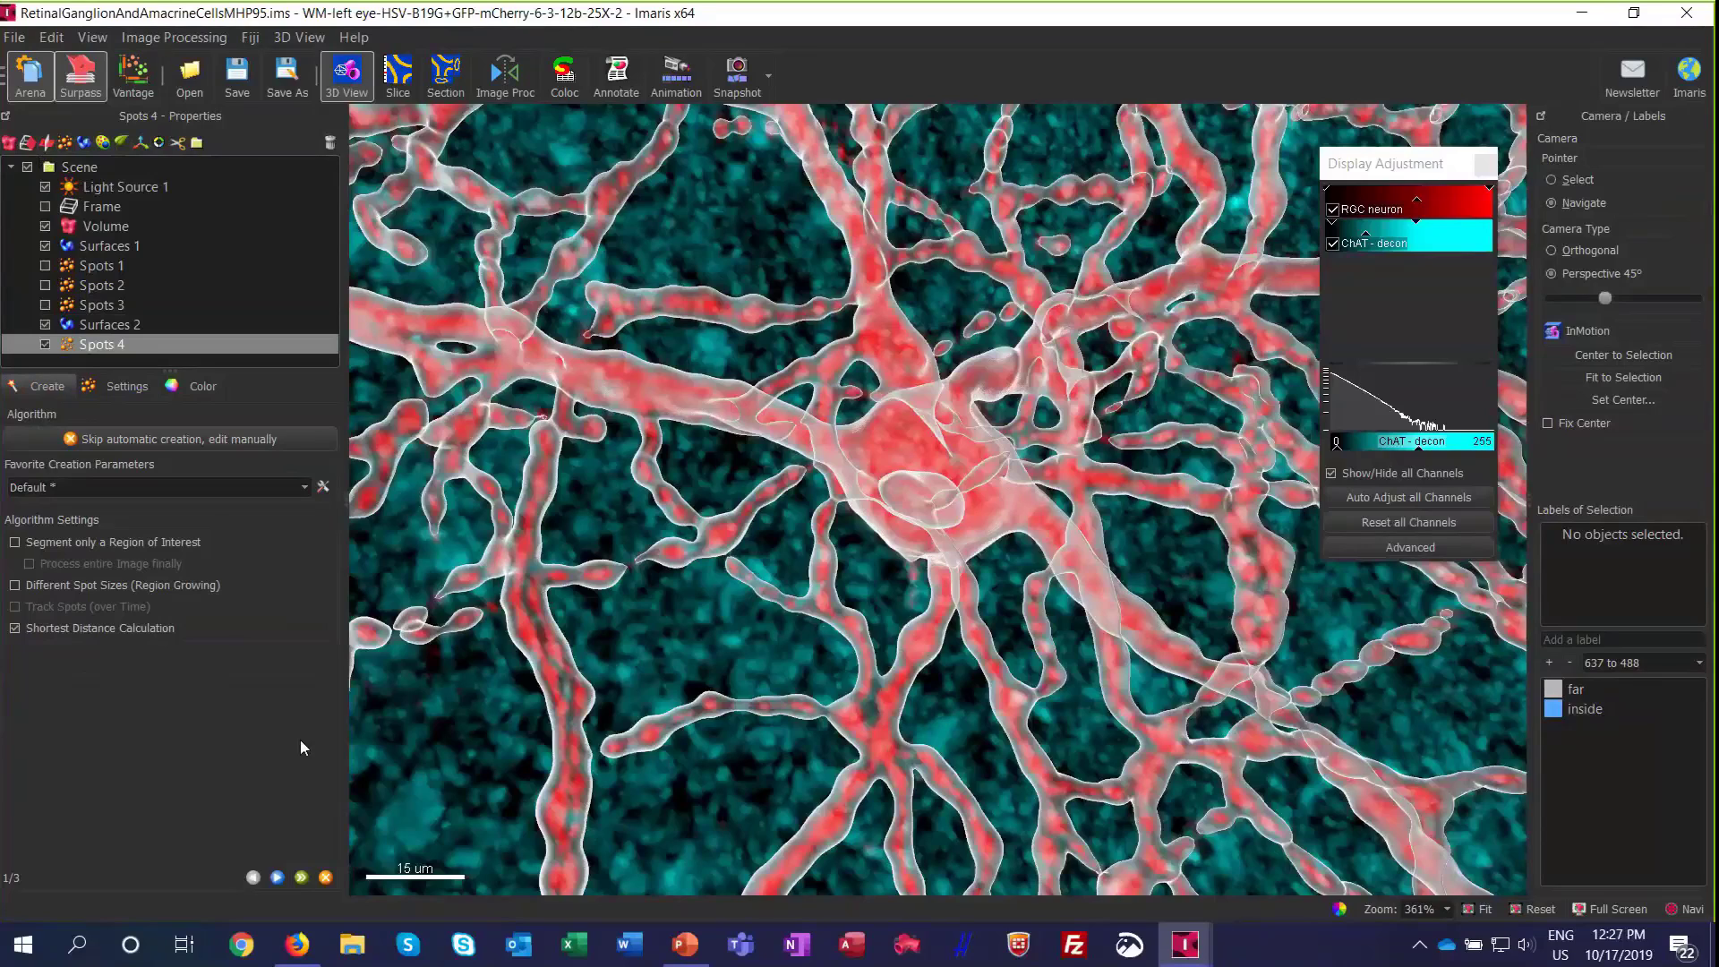
pyautogui.click(276, 877)
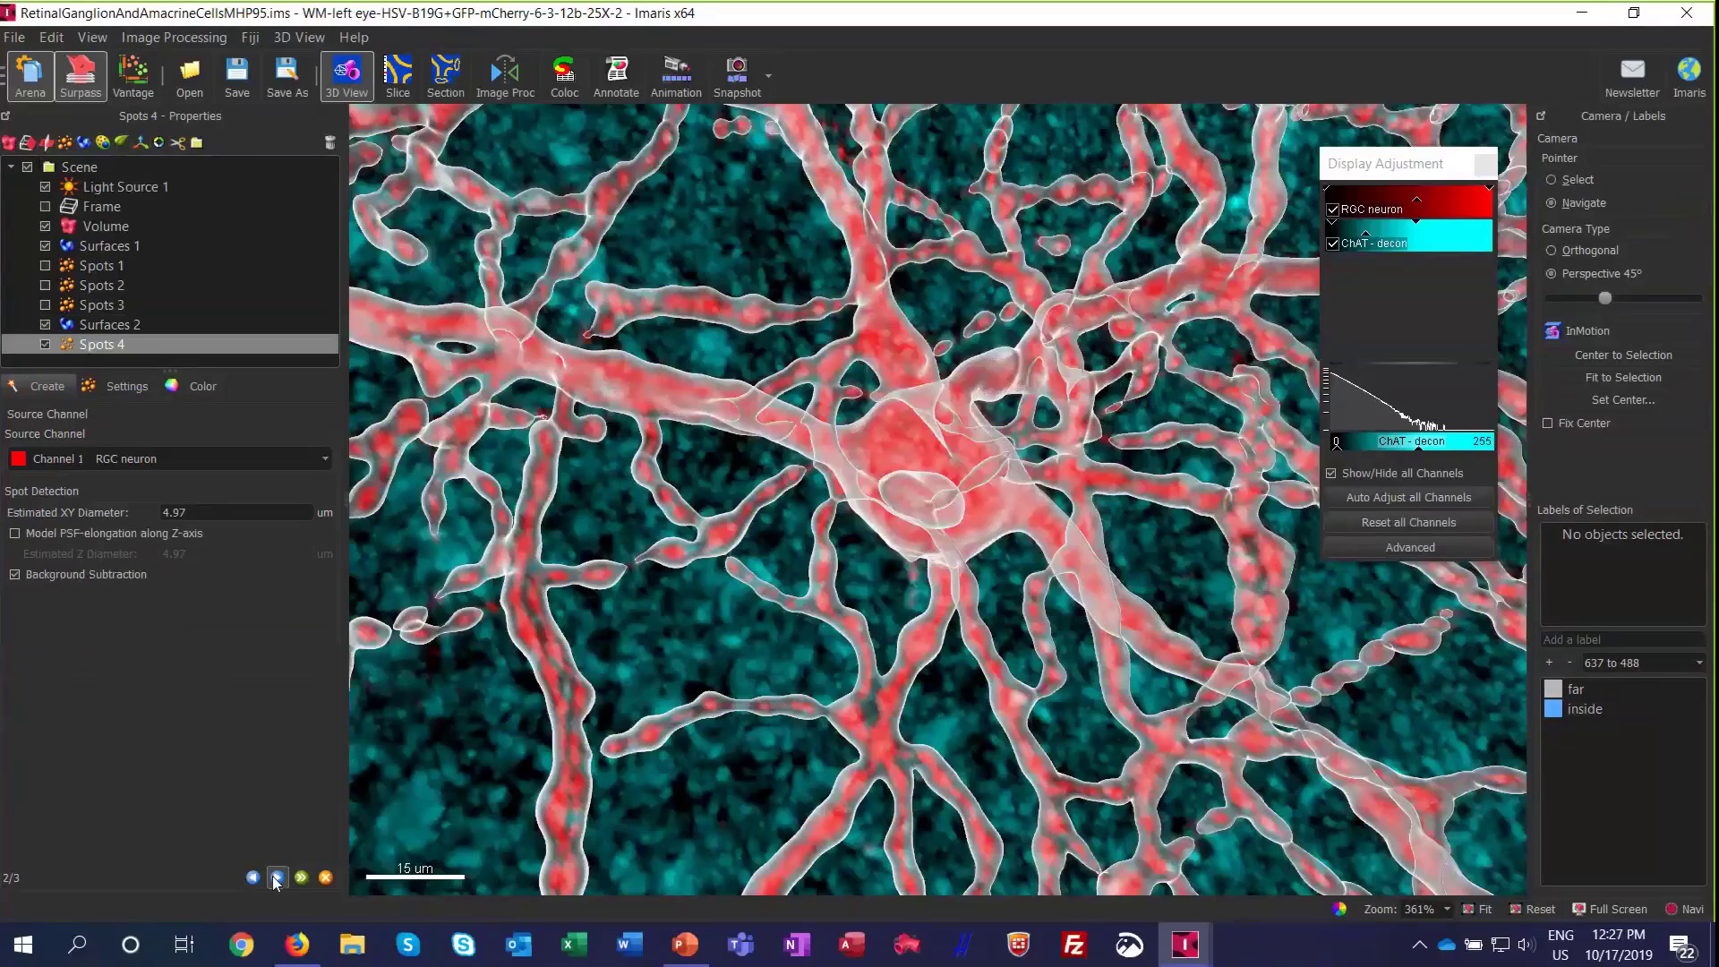
pyautogui.click(165, 460)
pyautogui.click(158, 483)
pyautogui.press('Tab')
pyautogui.write('1')
pyautogui.click(276, 879)
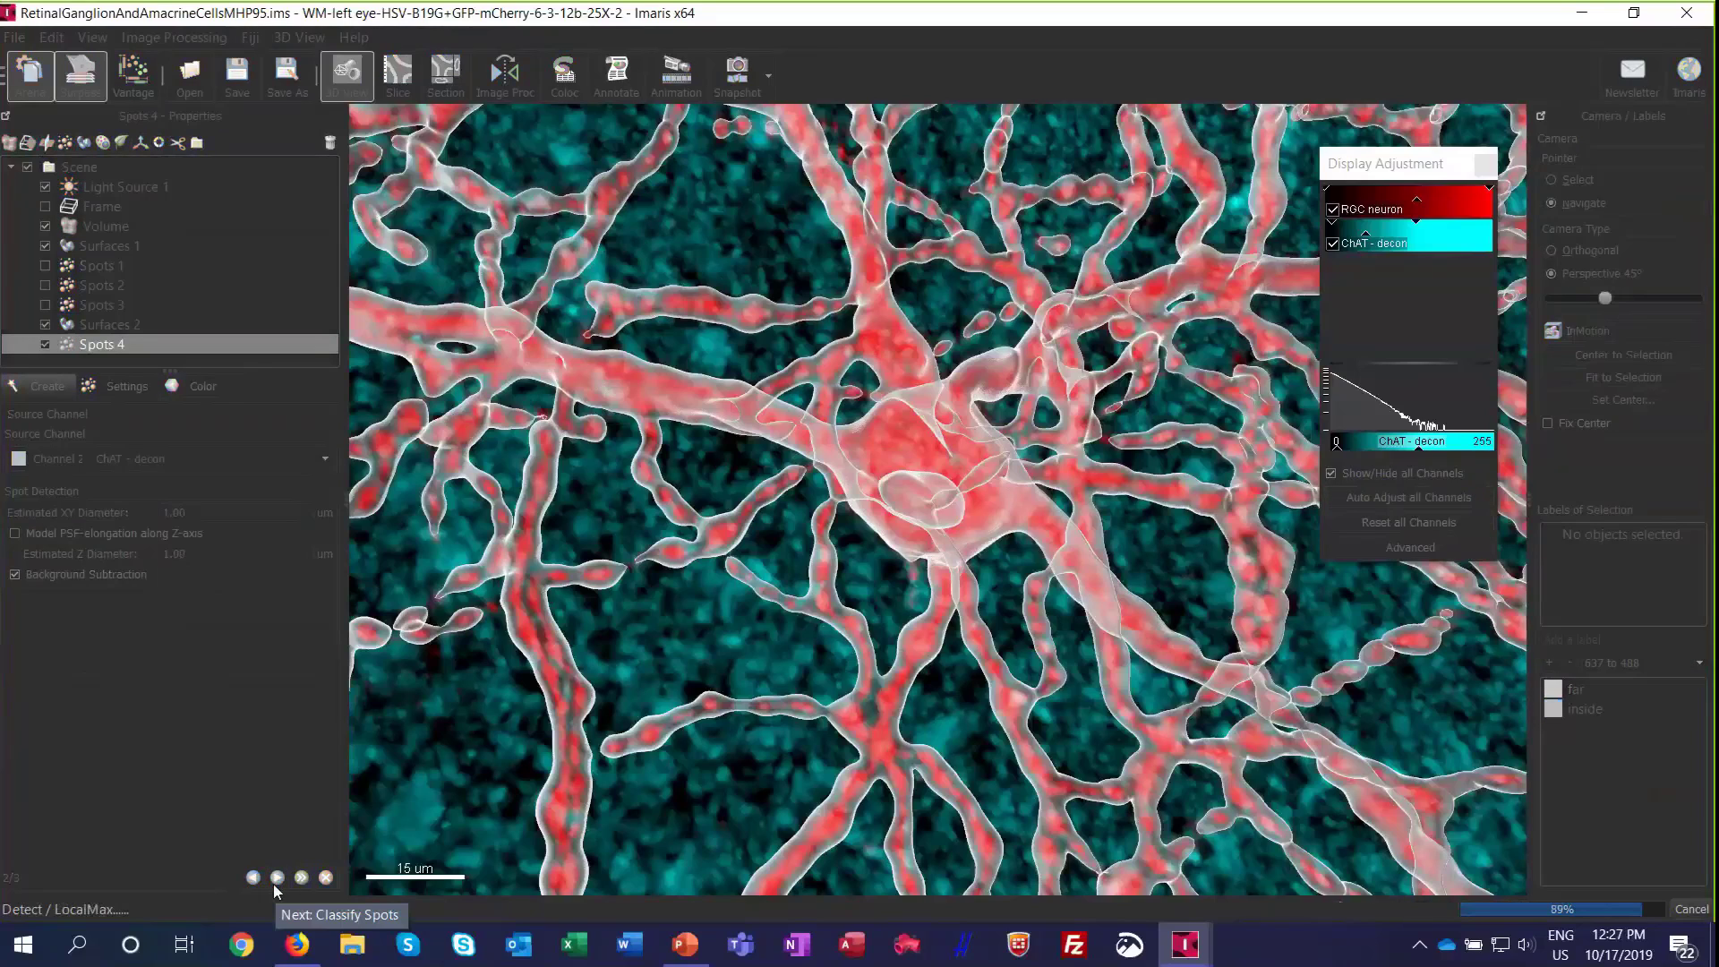
# Step: Hide the RGC neuron channel and inspect the detected spots around the neuron surface, both overall and close up
pyautogui.click(1333, 213)
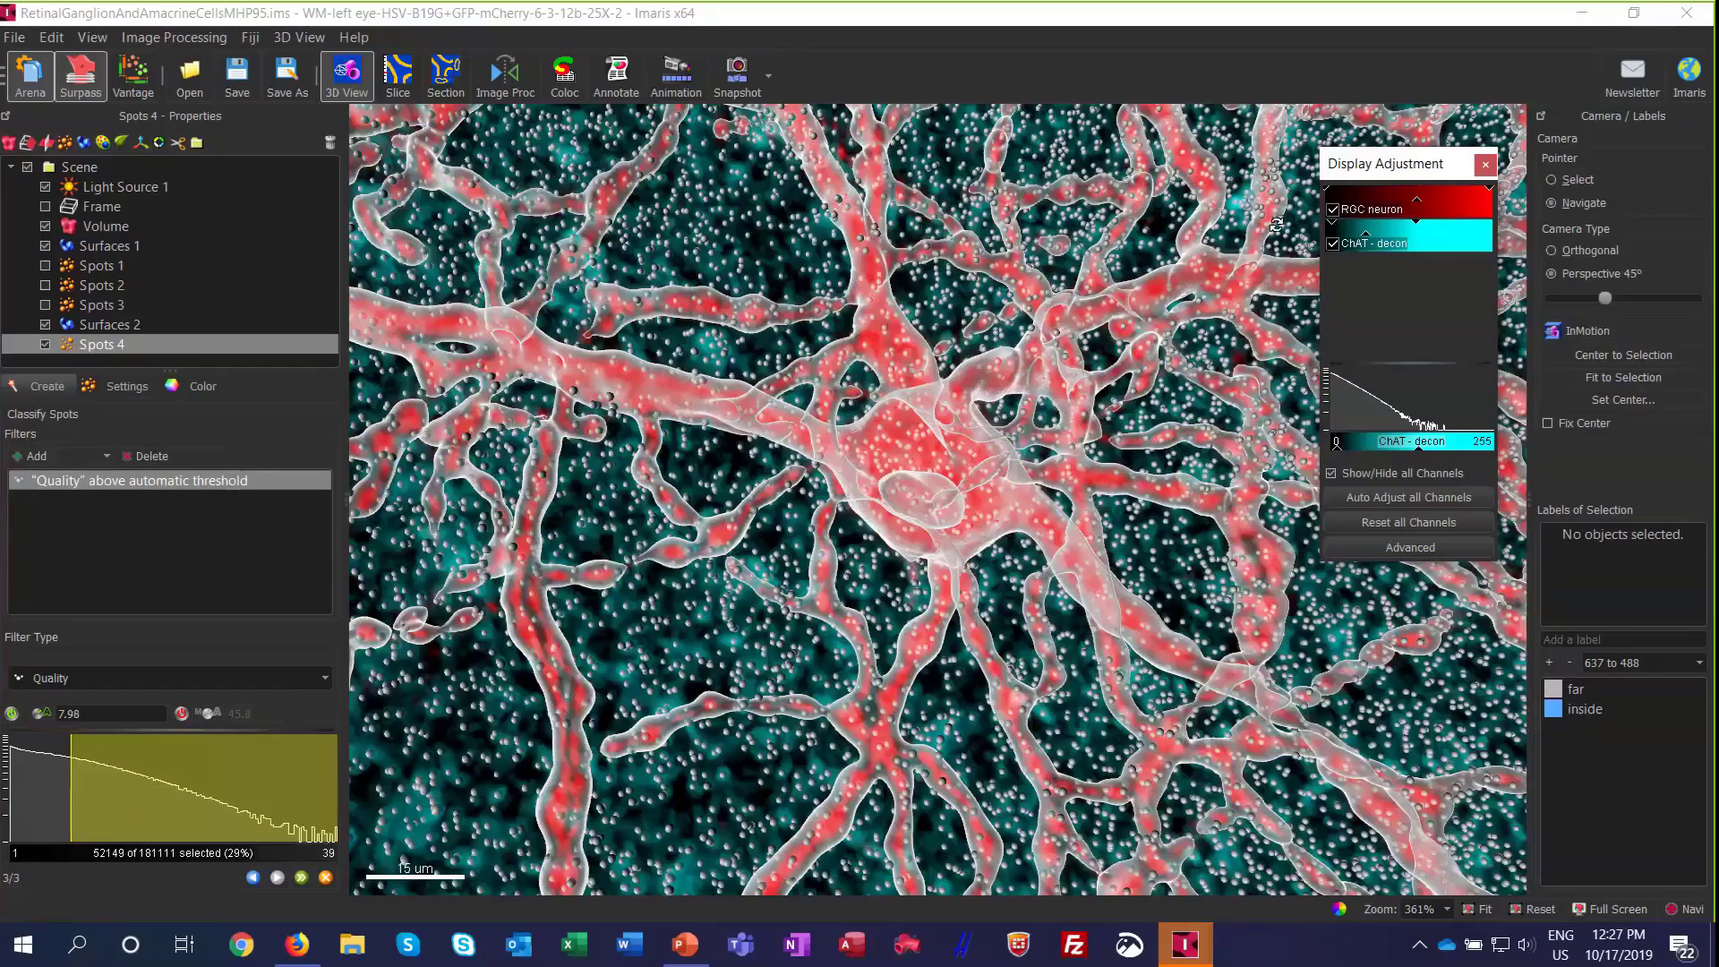
pyautogui.click(1334, 211)
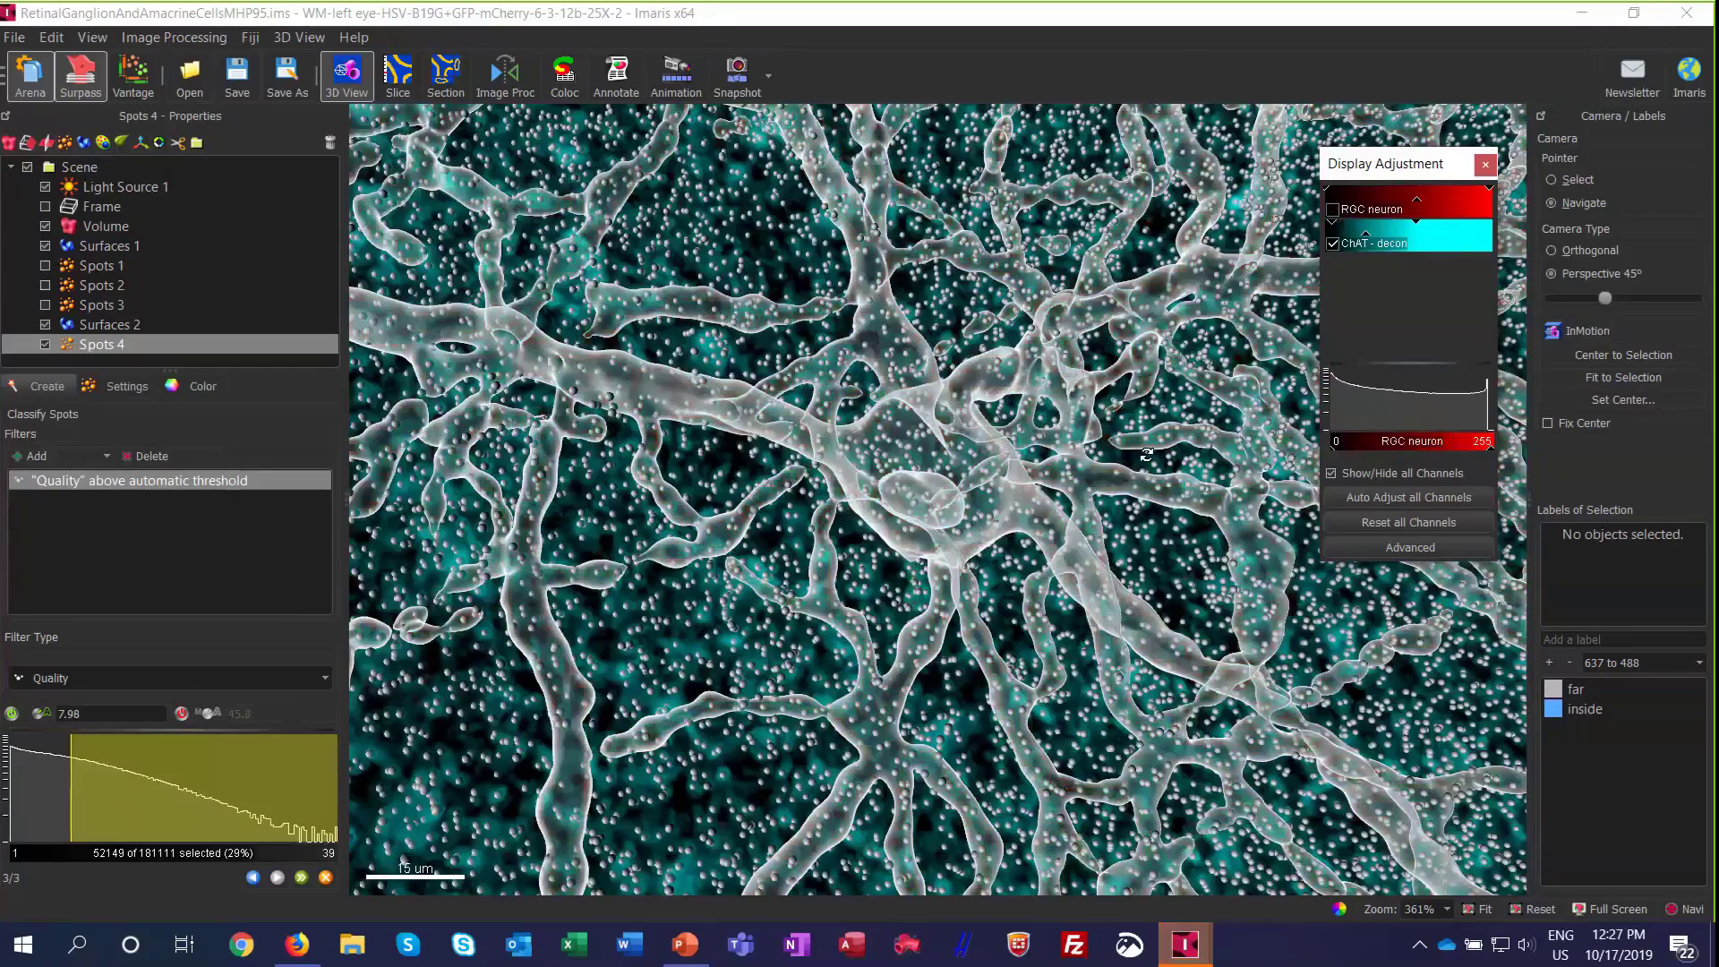
pyautogui.scroll(-1, 1047, 535)
pyautogui.scroll(-3, 1048, 535)
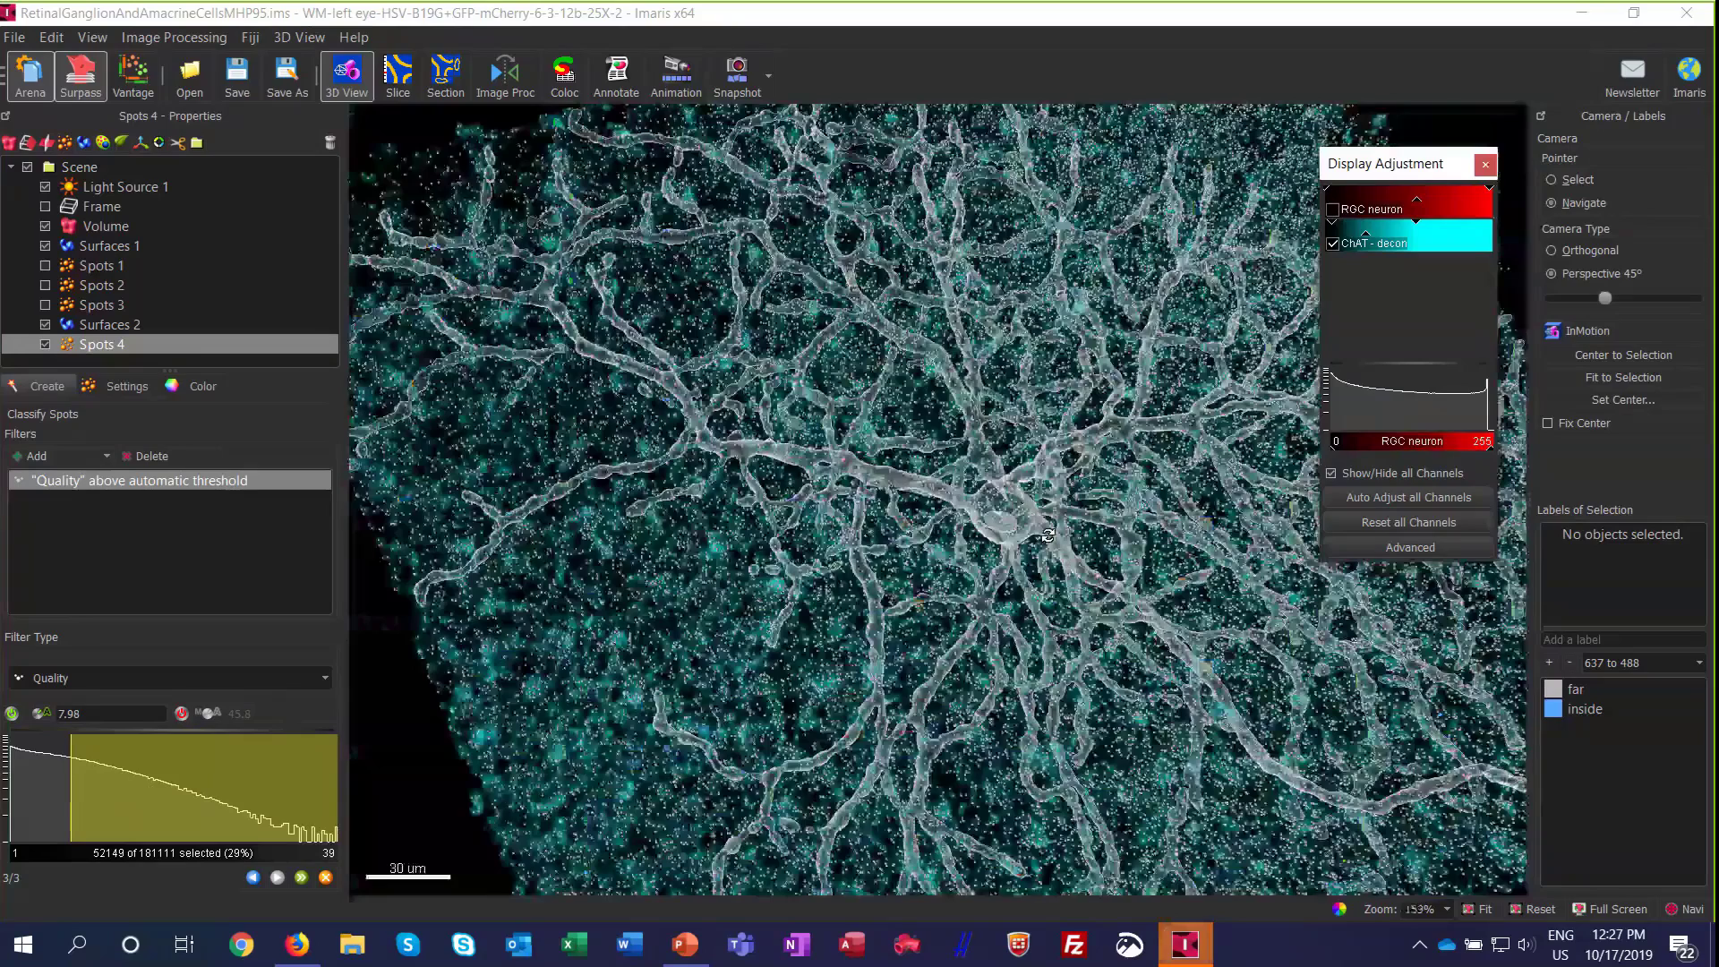
pyautogui.moveTo(1047, 535); pyautogui.dragTo(807, 517)
pyautogui.moveTo(1014, 468); pyautogui.dragTo(963, 439, button='right')
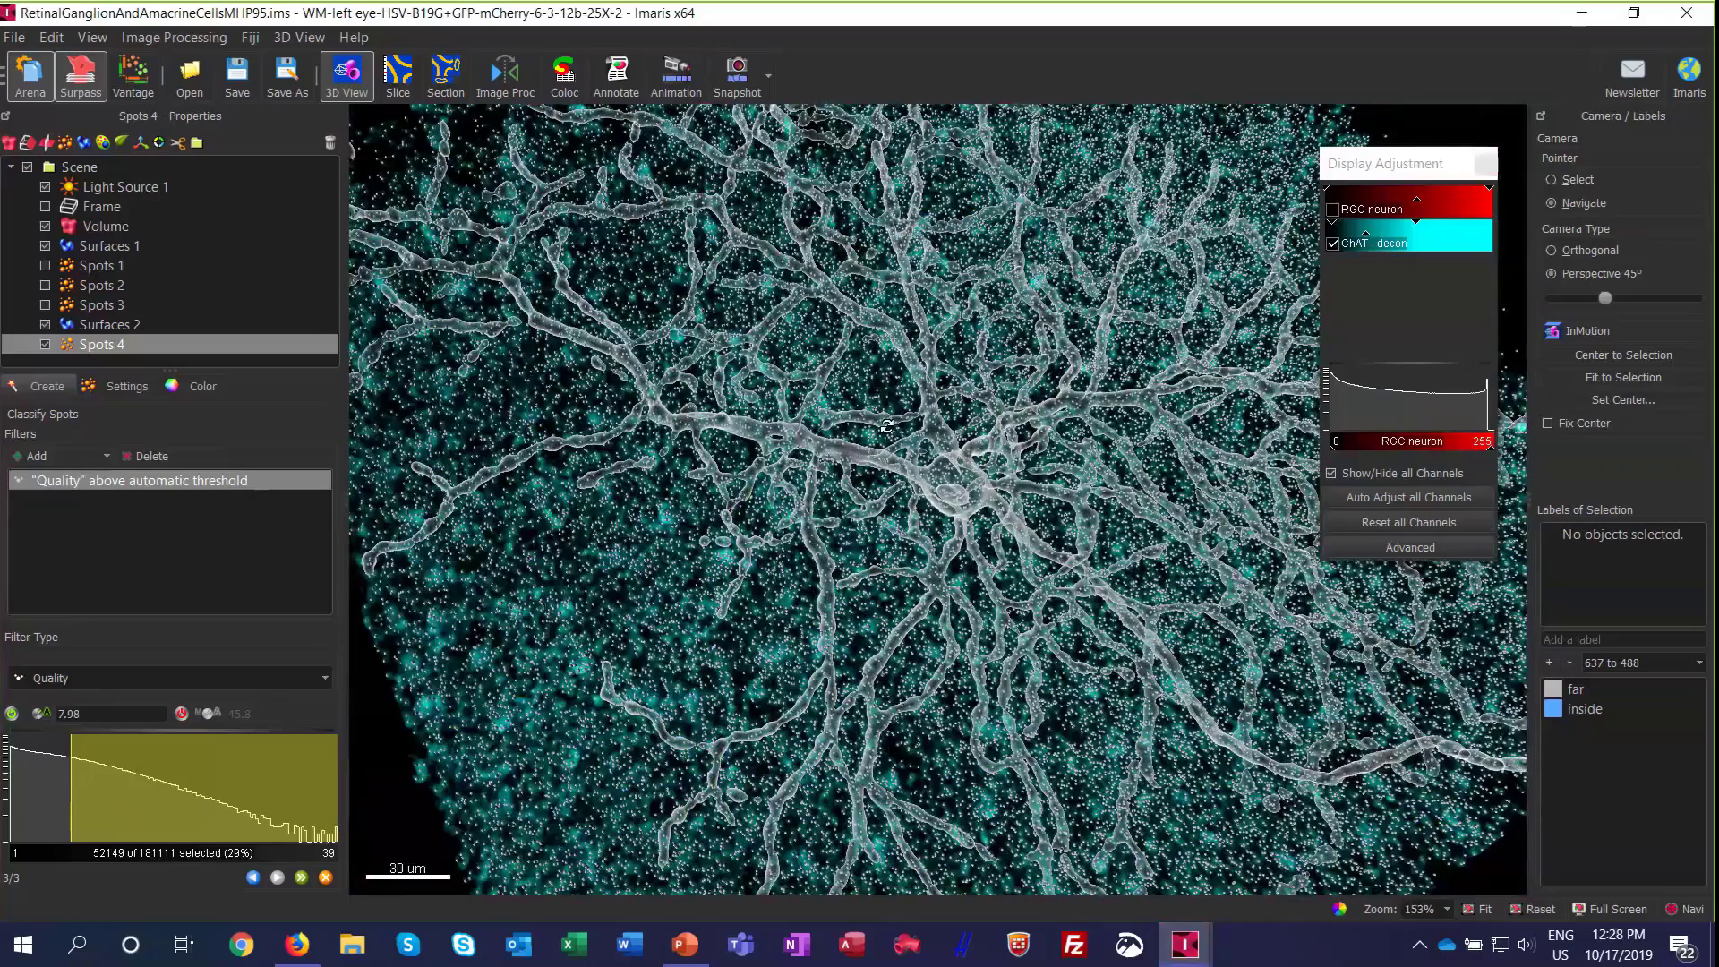
pyautogui.scroll(1, 886, 426)
pyautogui.scroll(8, 883, 431)
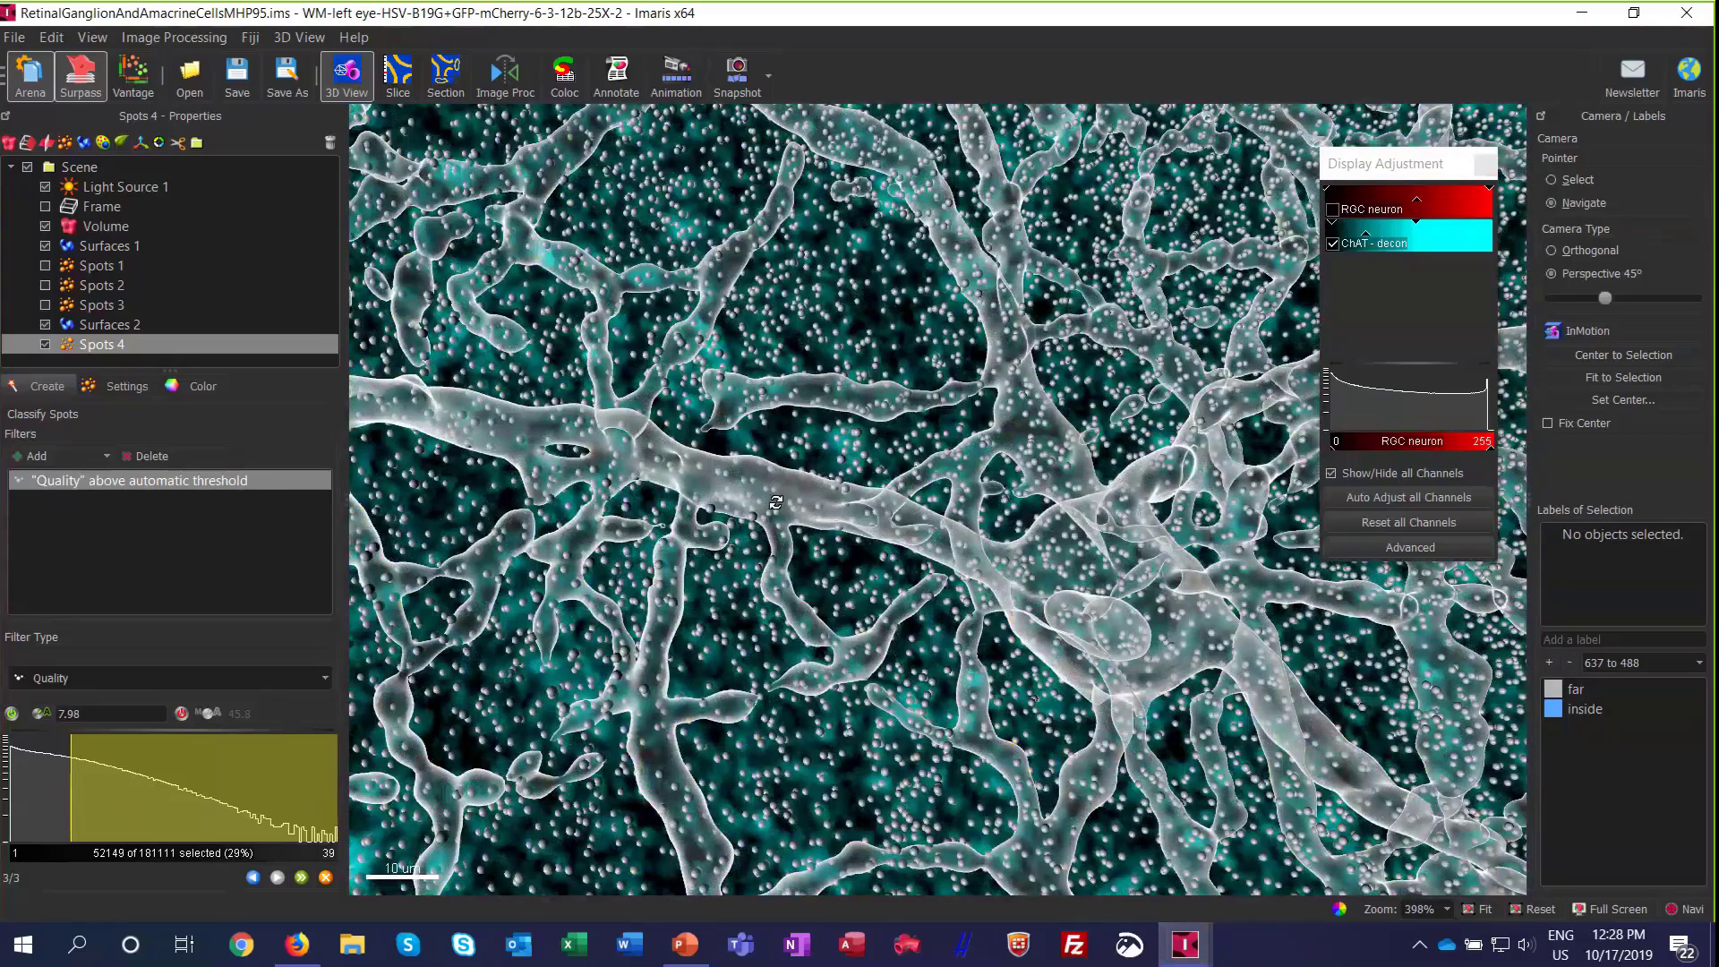
# Step: Add a spot filter on Shortest Distance to Surfaces for Surfaces 1 and inspect the distant spots it keeps near the volume's edge
pyautogui.click(31, 458)
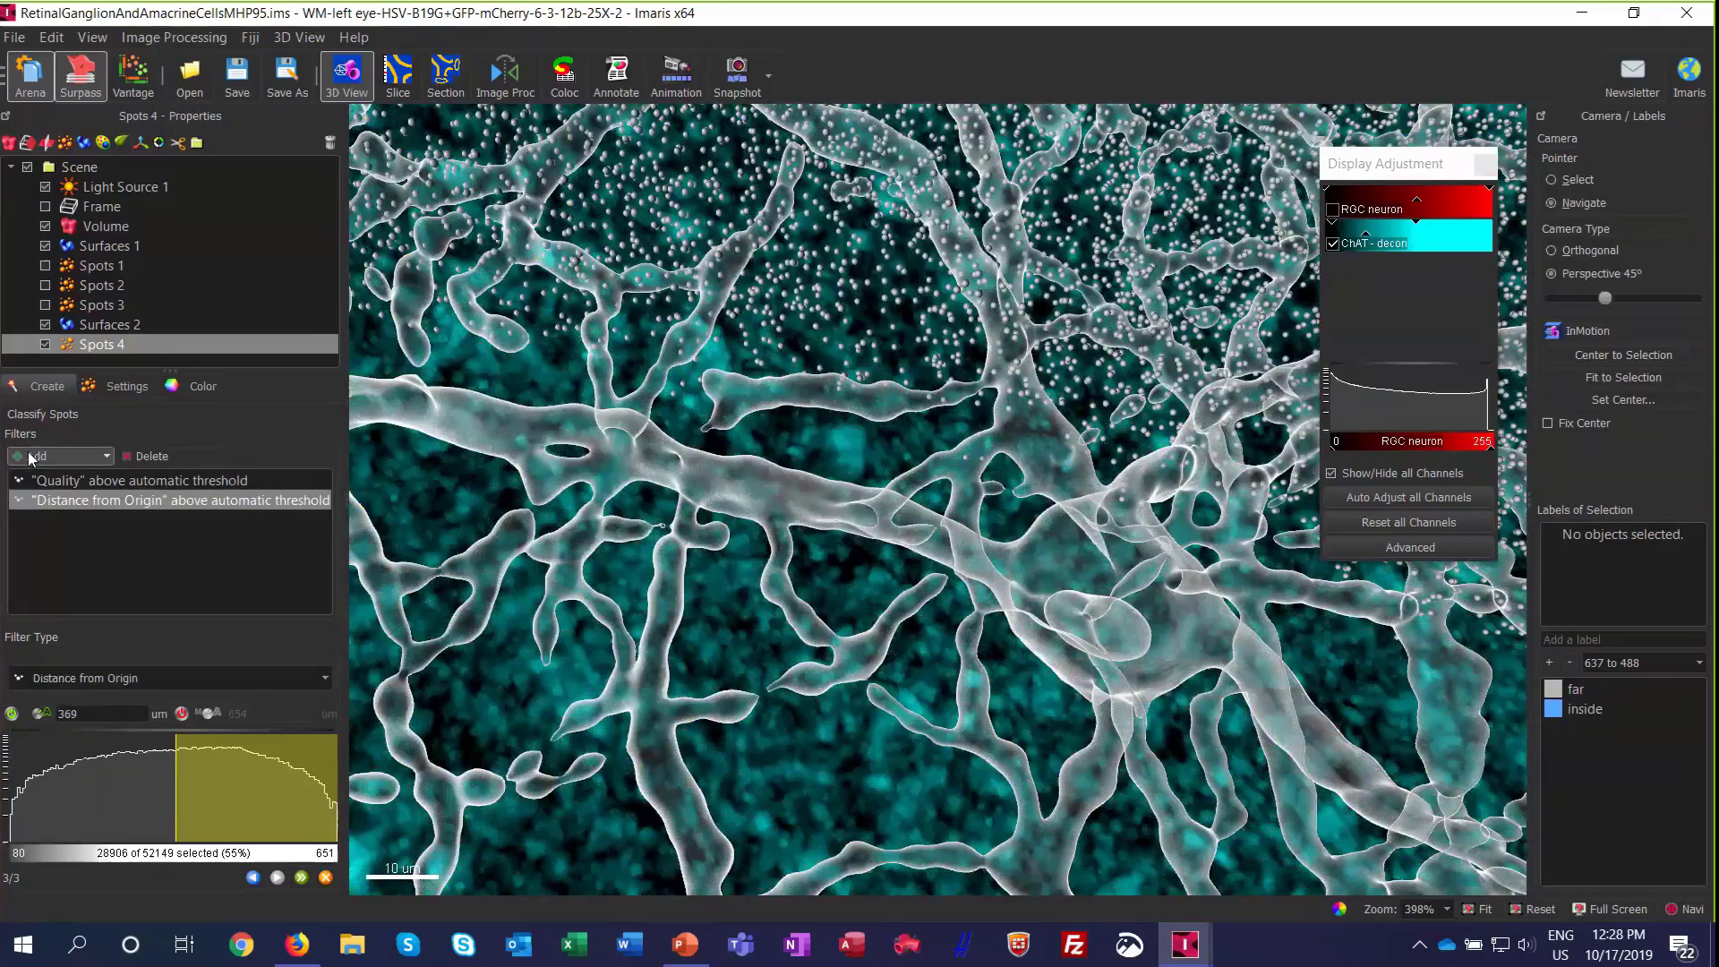
pyautogui.click(68, 678)
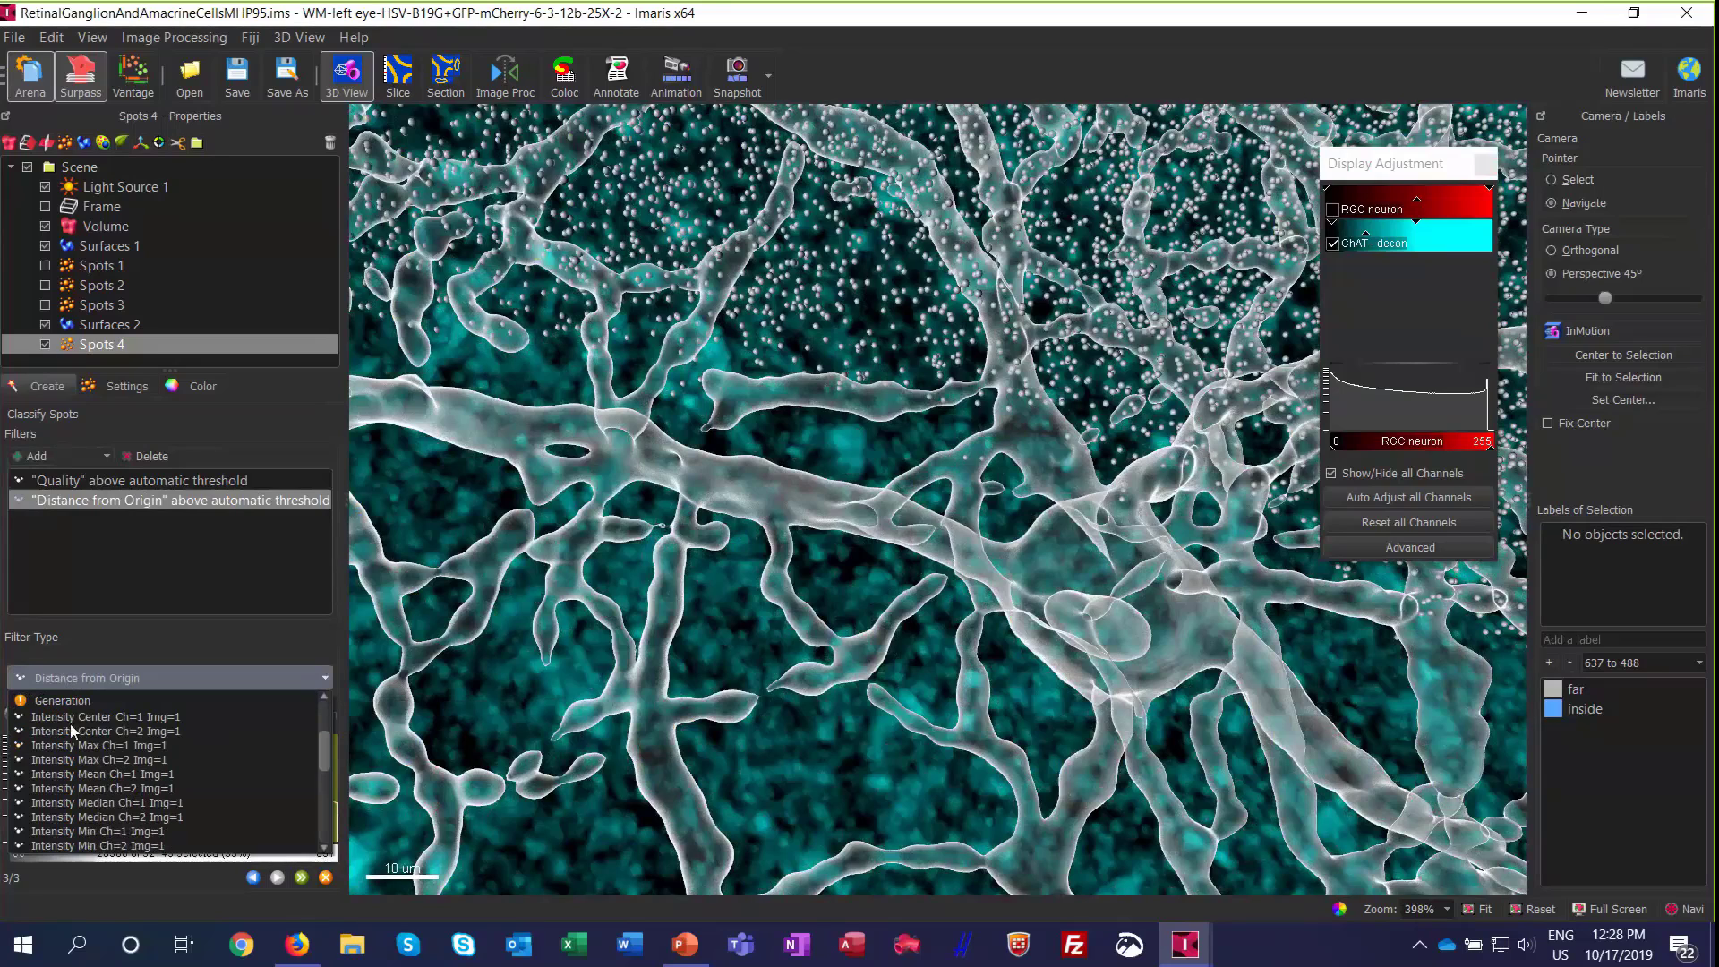
pyautogui.scroll(-5, 76, 752)
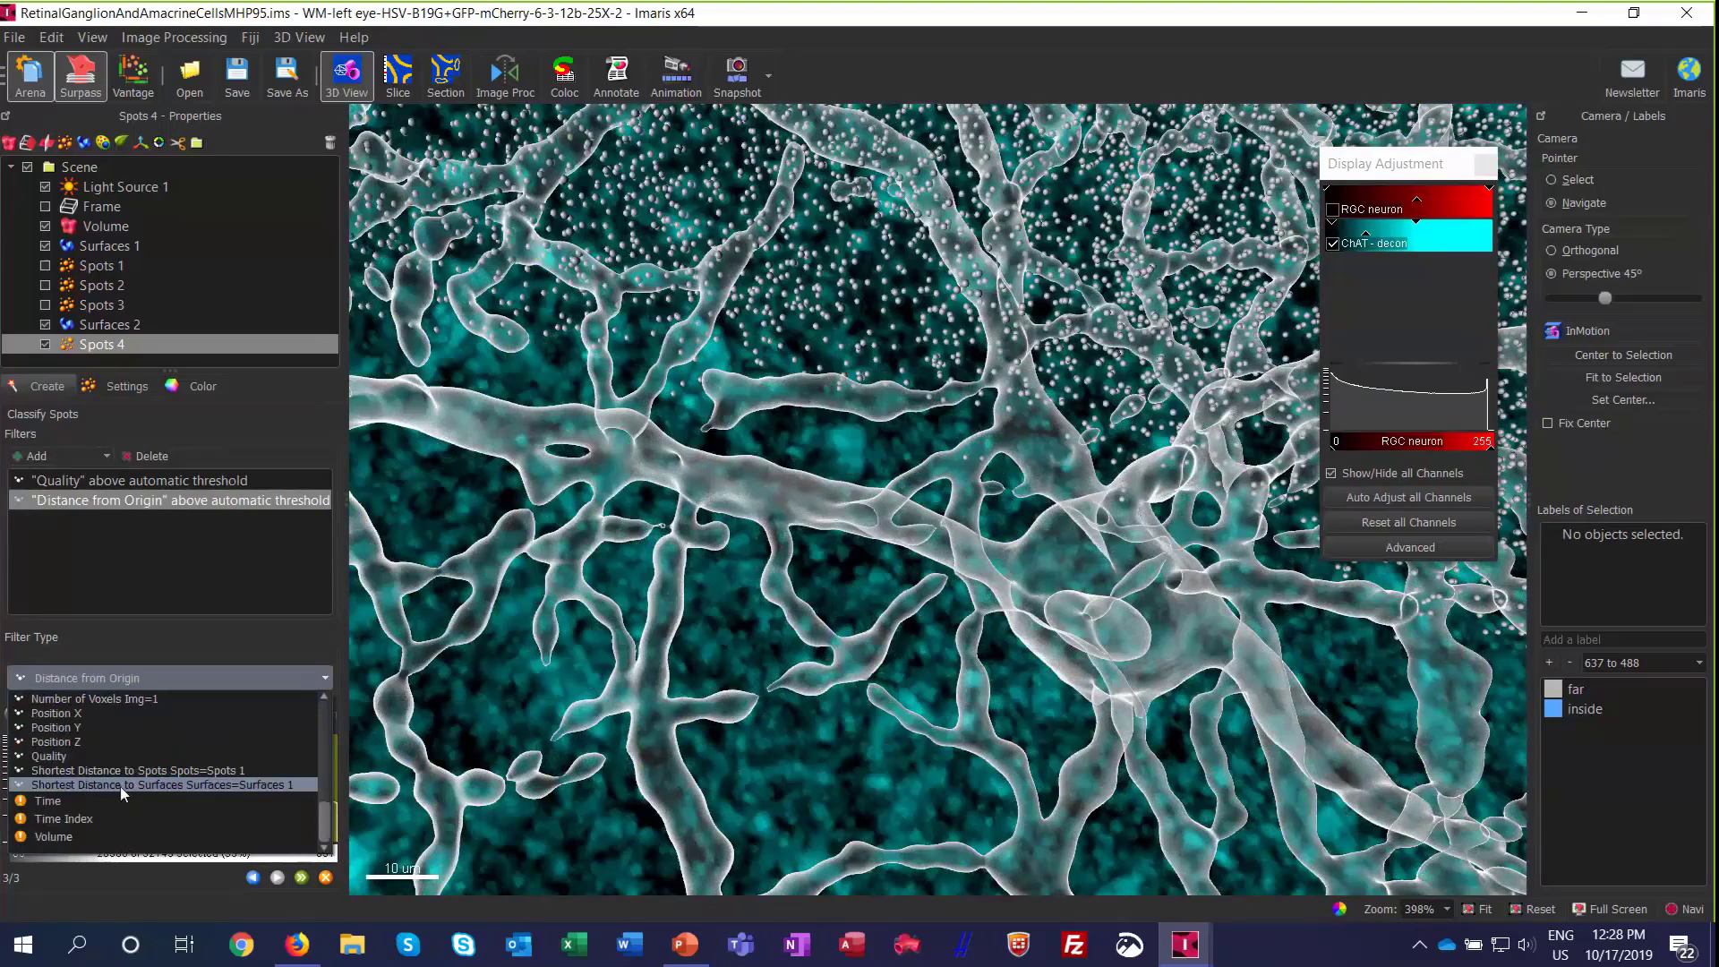
pyautogui.click(192, 787)
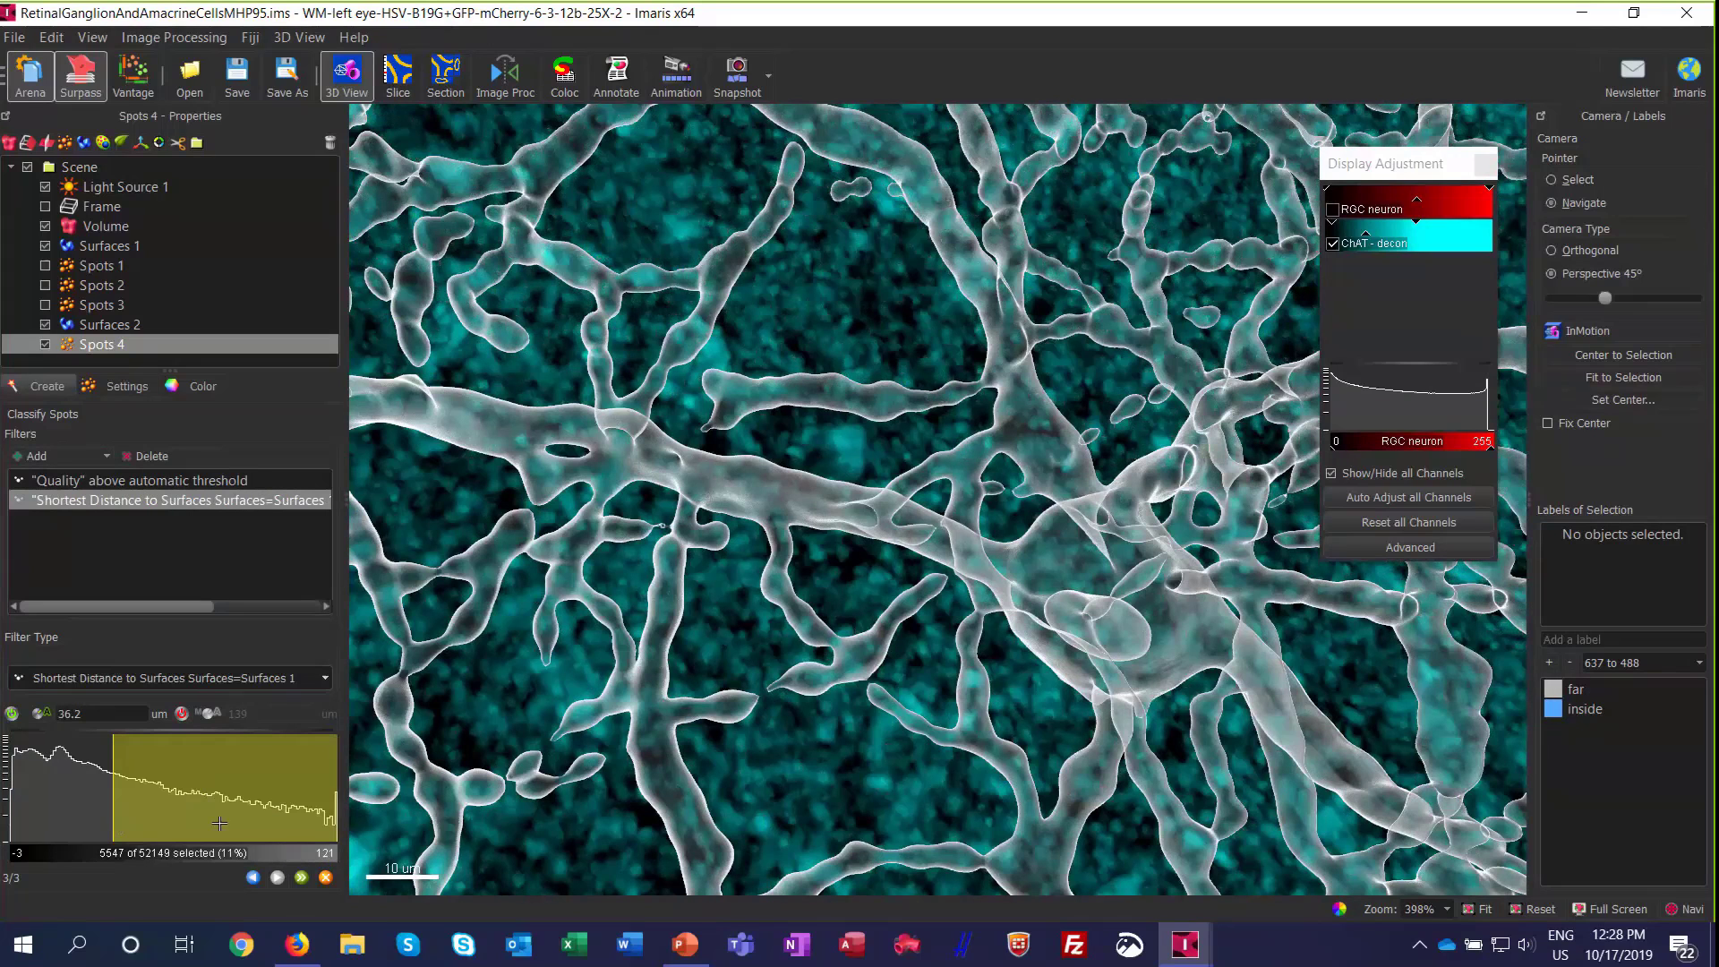
pyautogui.scroll(-3, 942, 531)
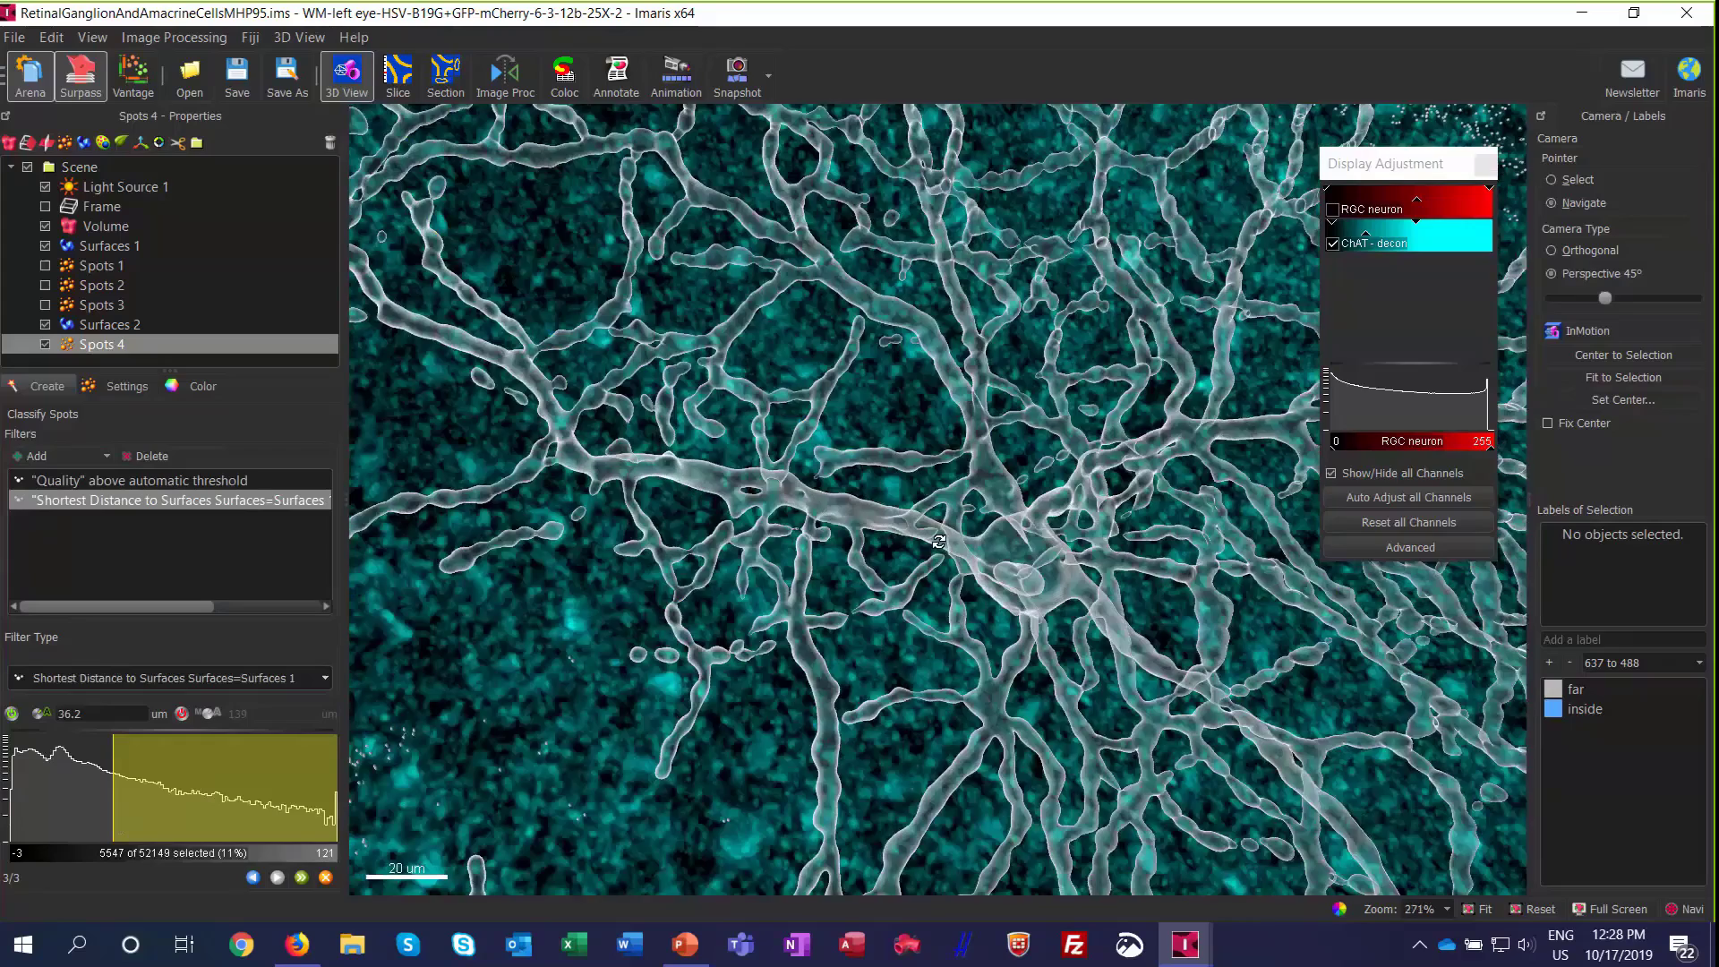
pyautogui.scroll(-6, 938, 540)
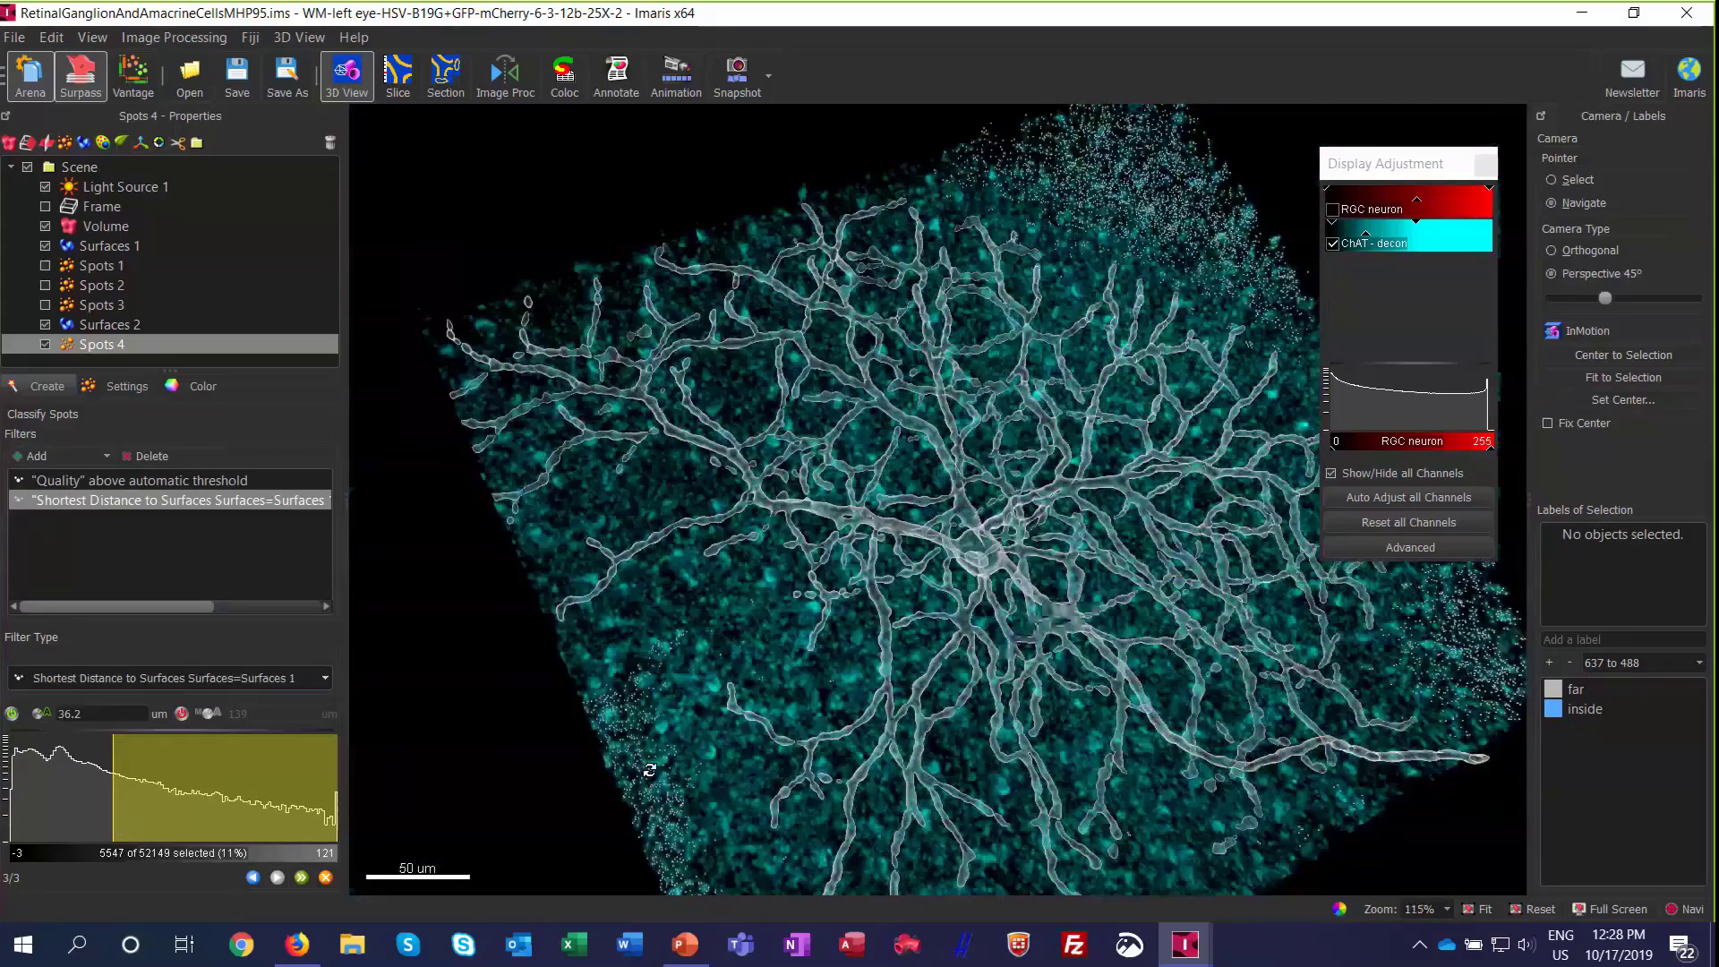
pyautogui.scroll(2, 650, 770)
pyautogui.scroll(3, 654, 799)
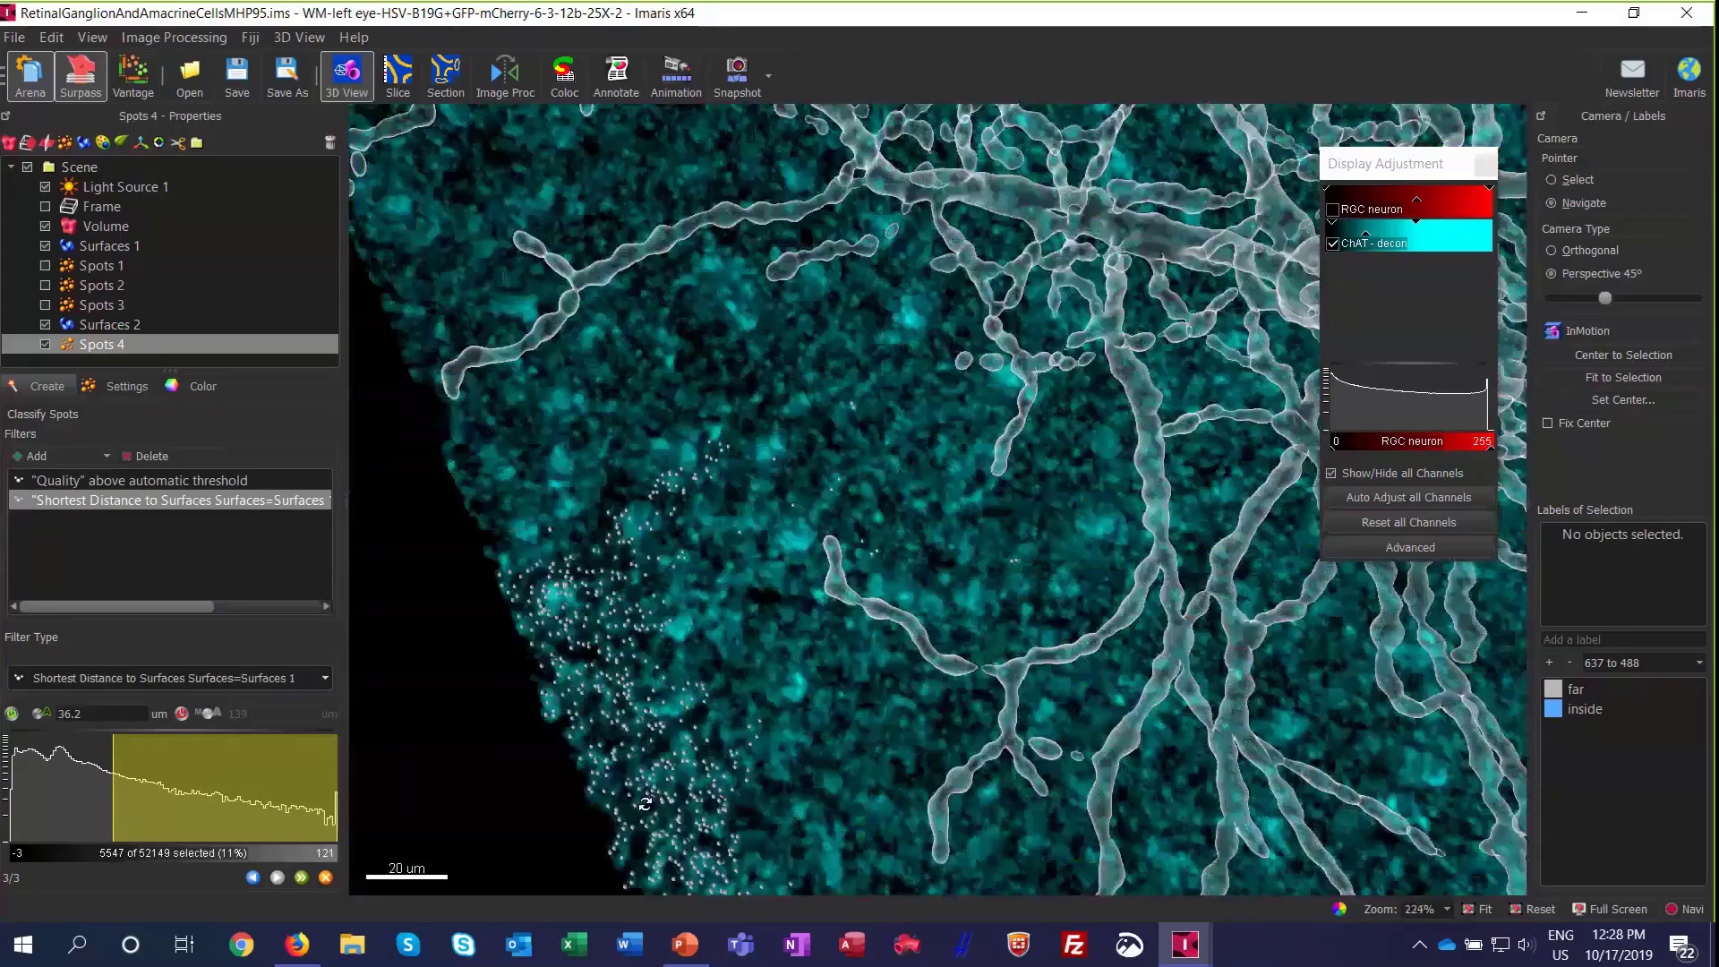
pyautogui.scroll(2, 644, 803)
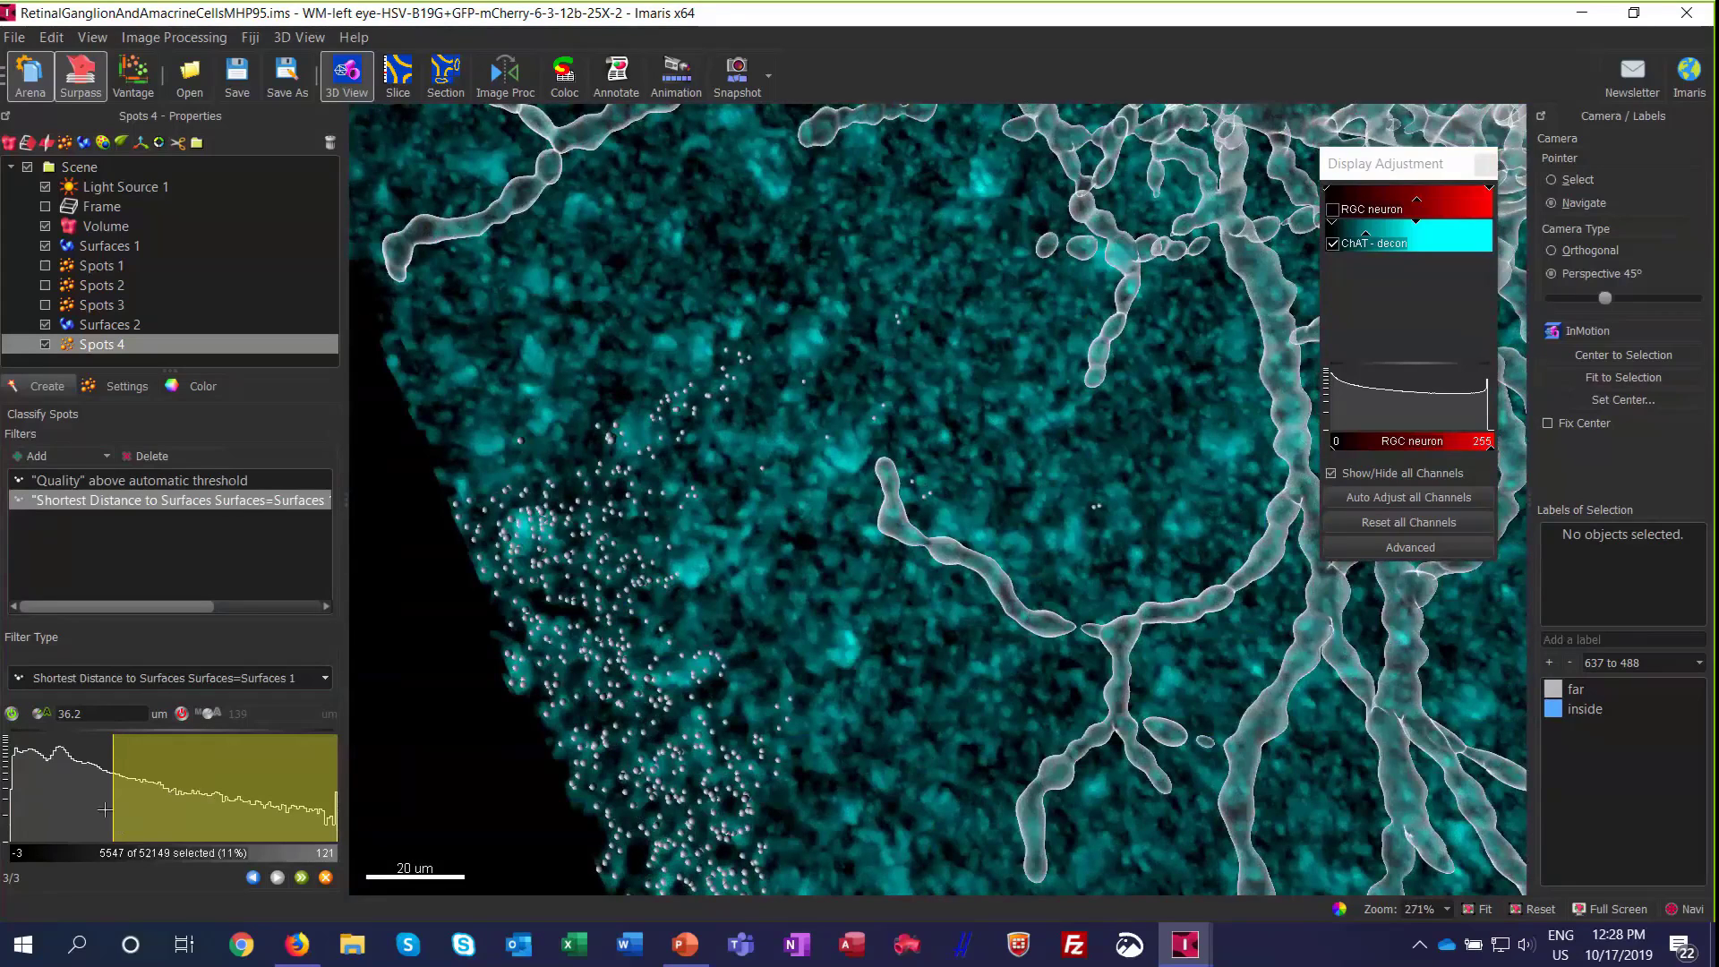
# Step: Remove the distance filter's lower limit and set its upper limit to 1.00 um, keeping only spots within that distance of Surfaces 1
pyautogui.moveTo(31, 793); pyautogui.dragTo(4, 810)
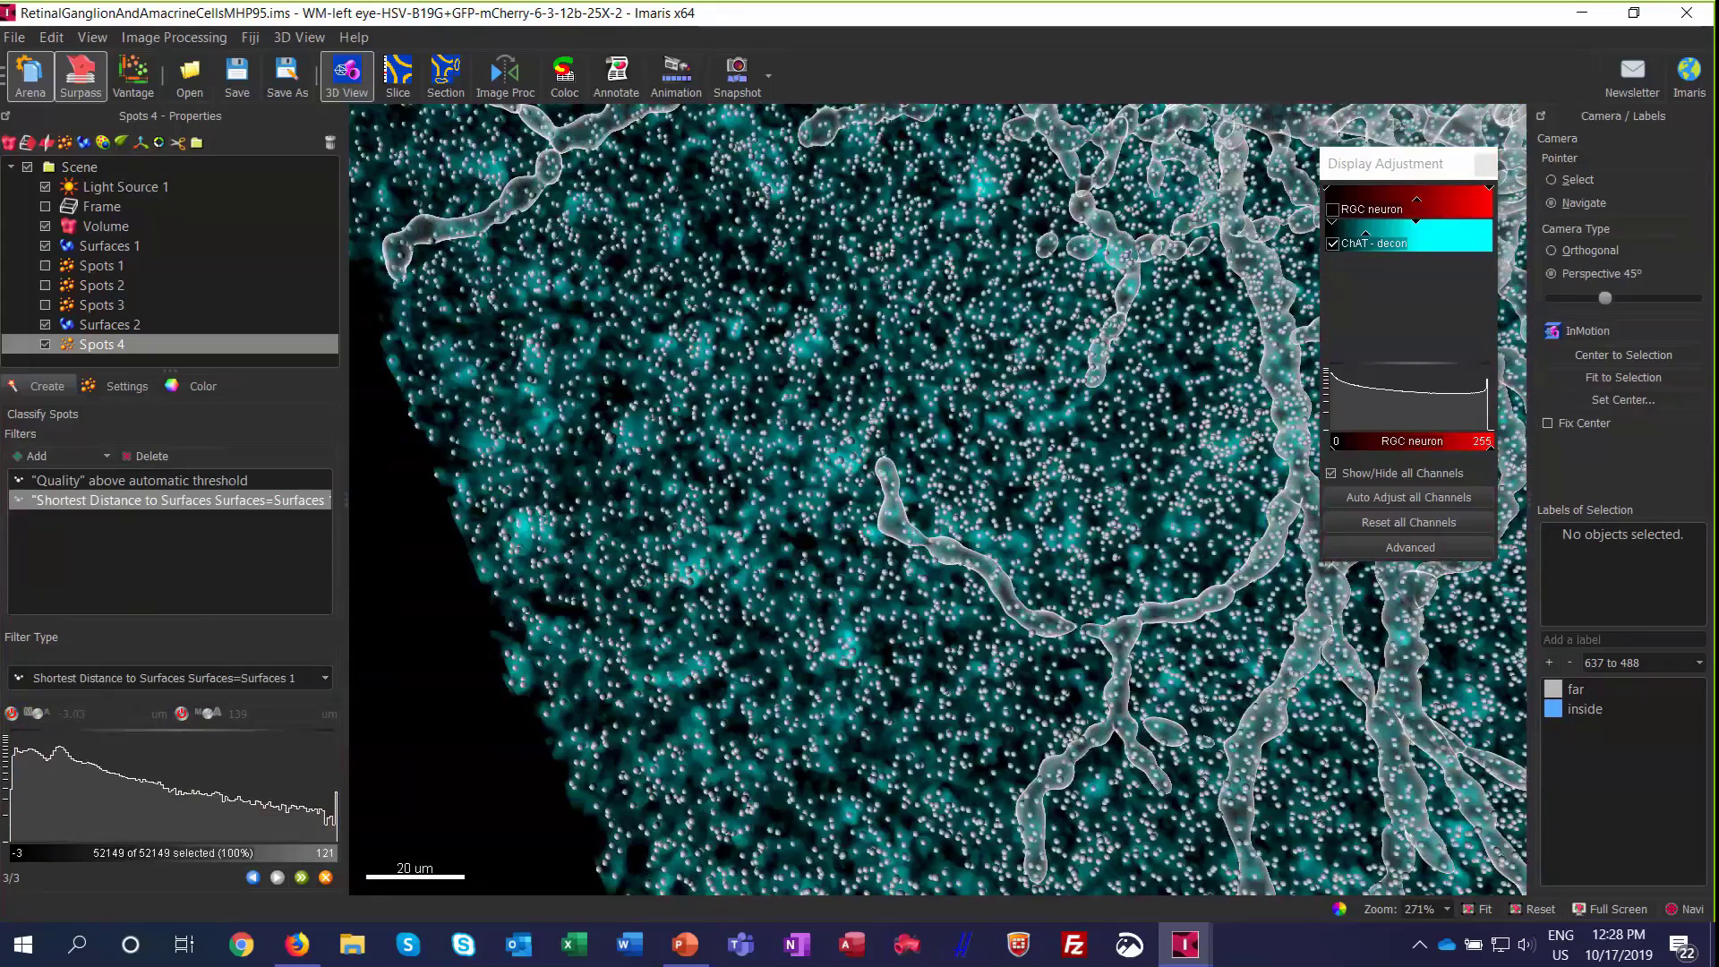
pyautogui.rightClick(30, 794)
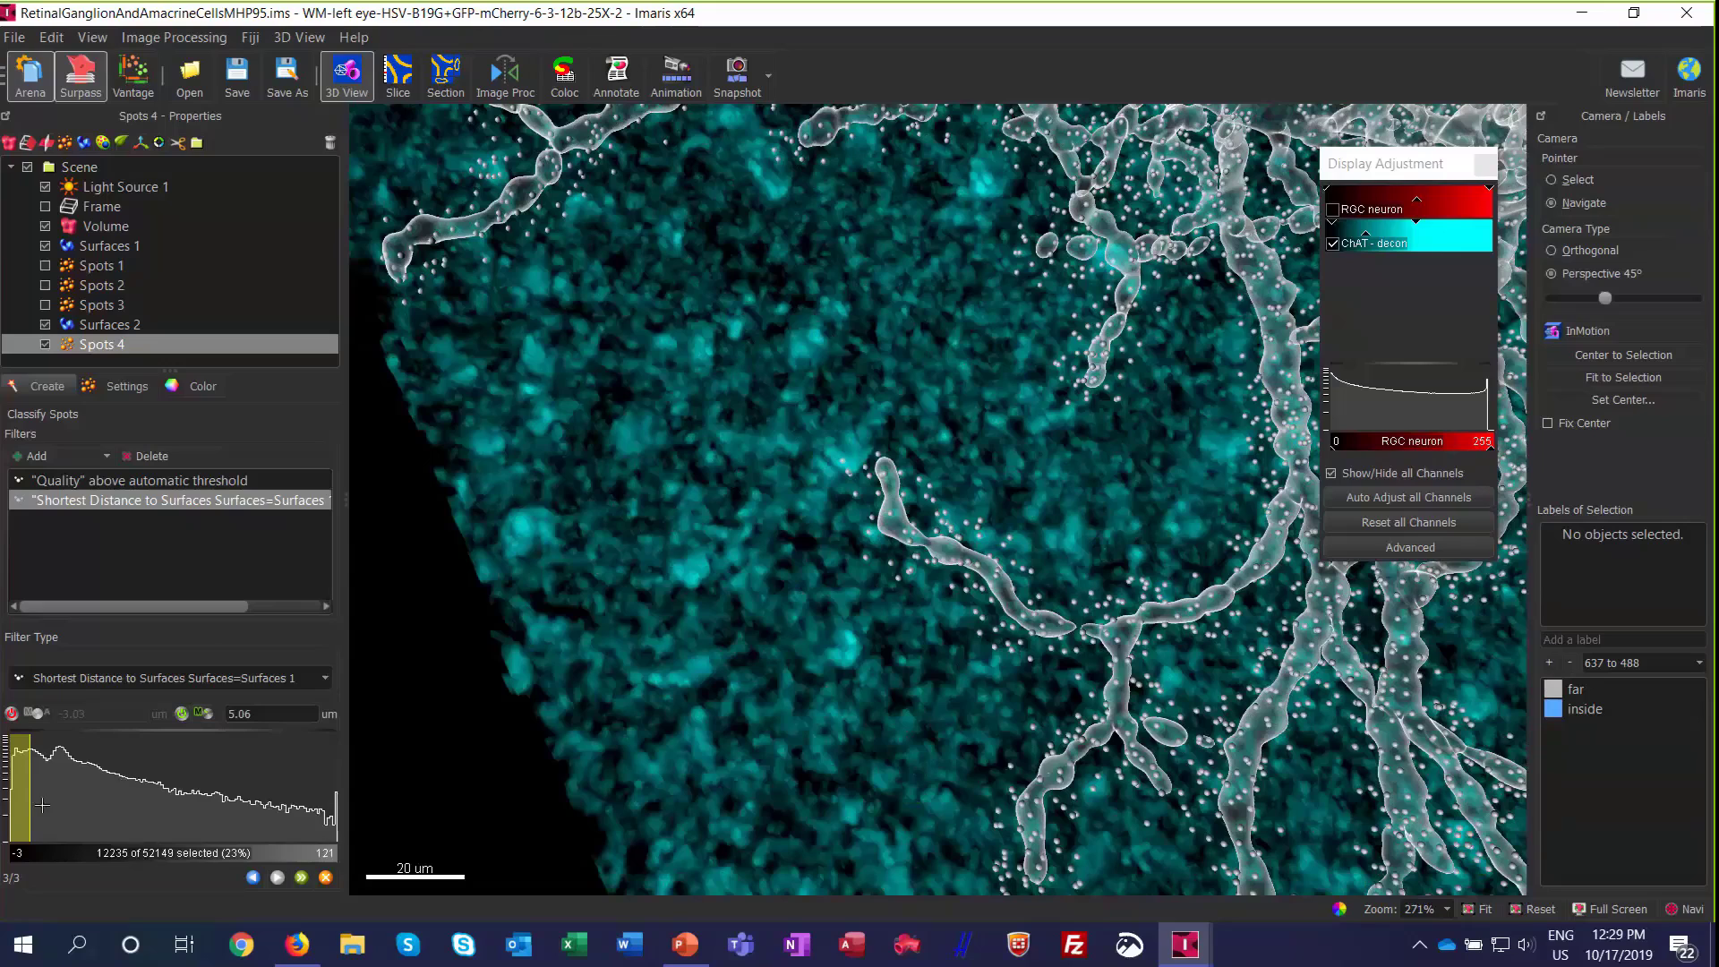
pyautogui.scroll(2, 18, 812)
pyautogui.scroll(3, 18, 813)
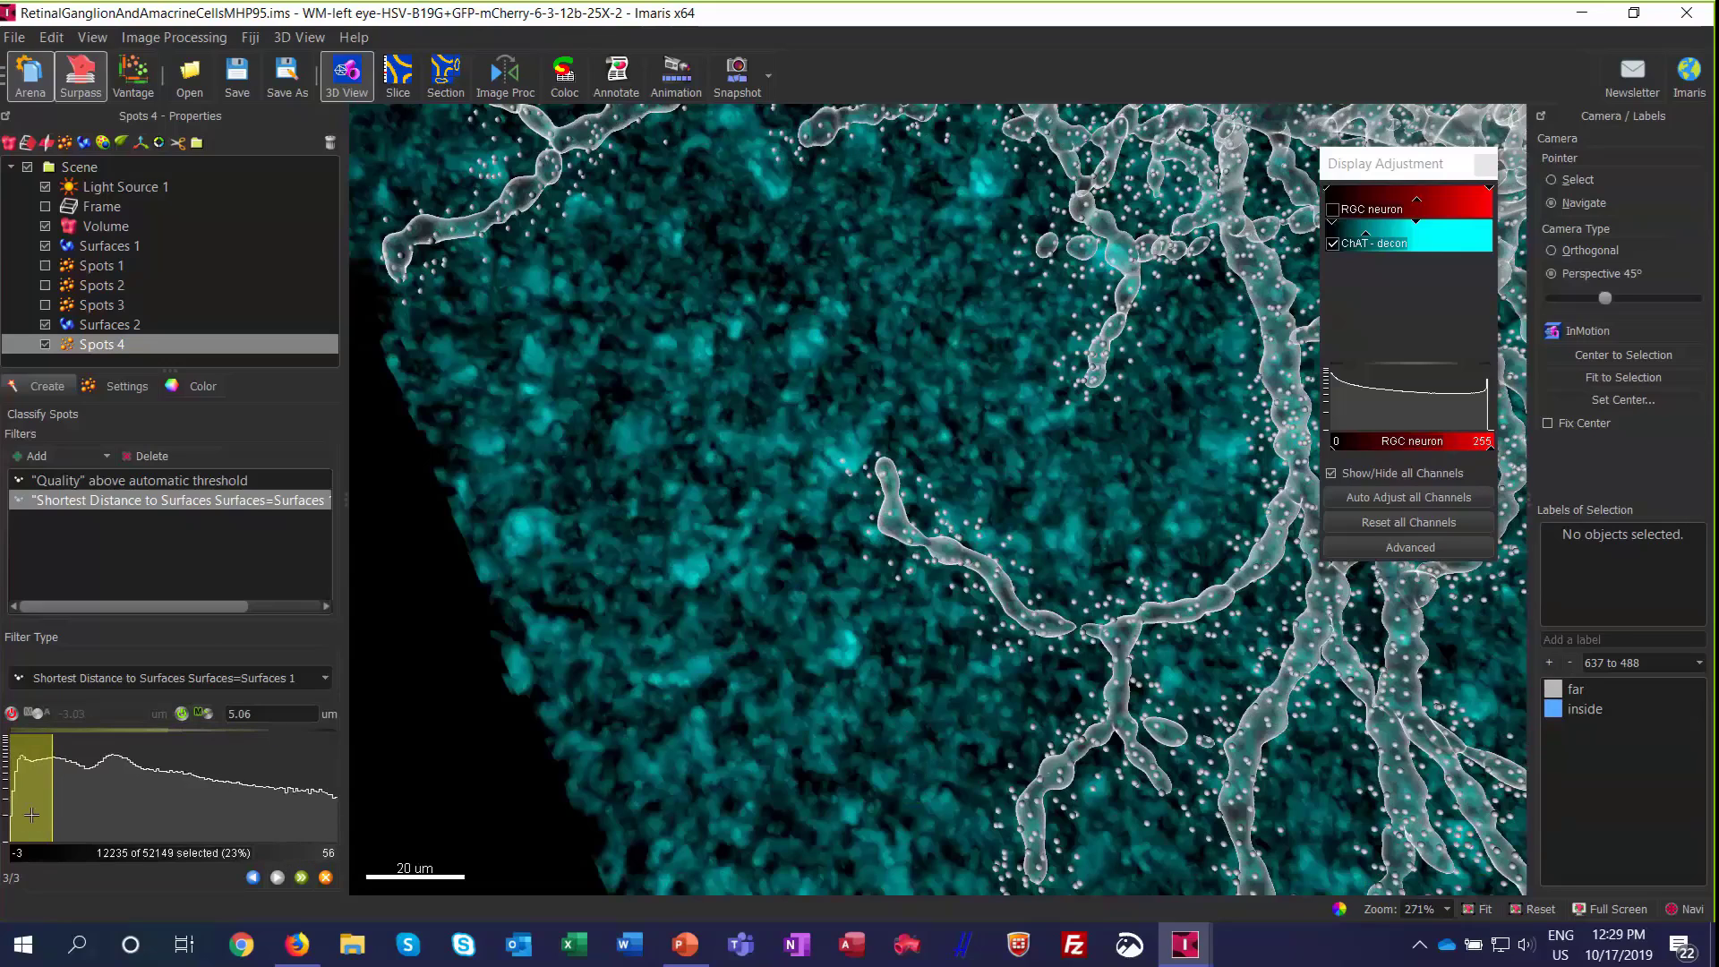
pyautogui.scroll(1, 39, 814)
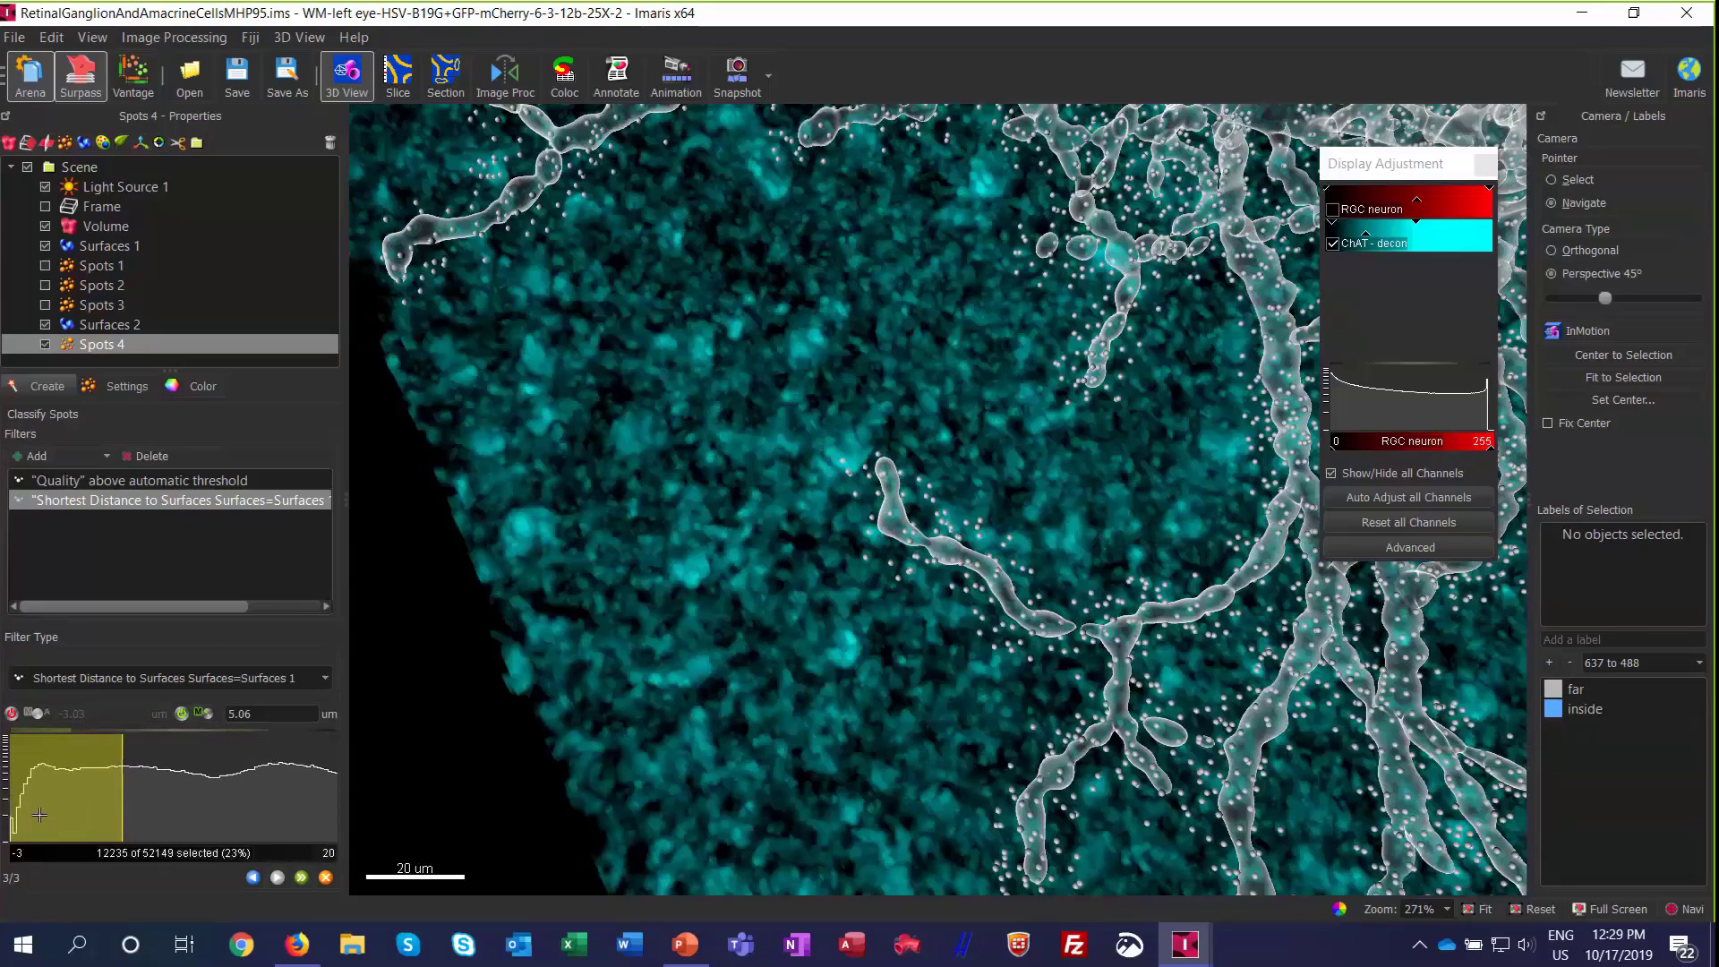
pyautogui.click(56, 772)
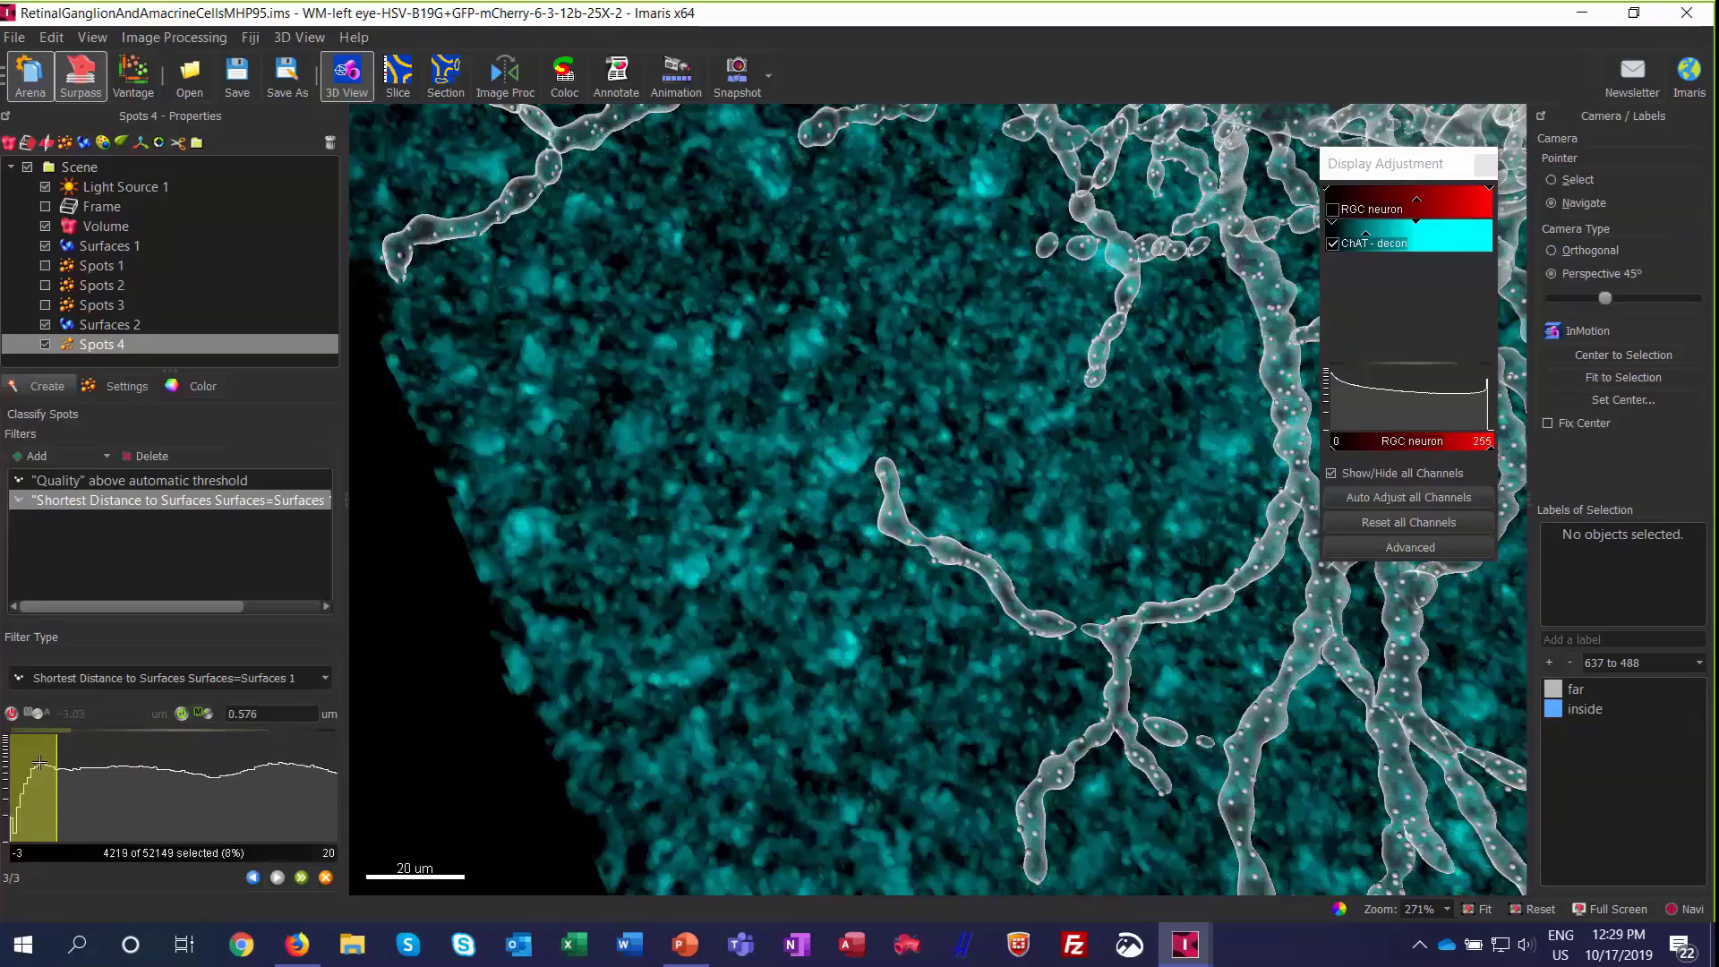
pyautogui.moveTo(261, 714); pyautogui.dragTo(228, 715)
pyautogui.moveTo(76, 768); pyautogui.dragTo(64, 777)
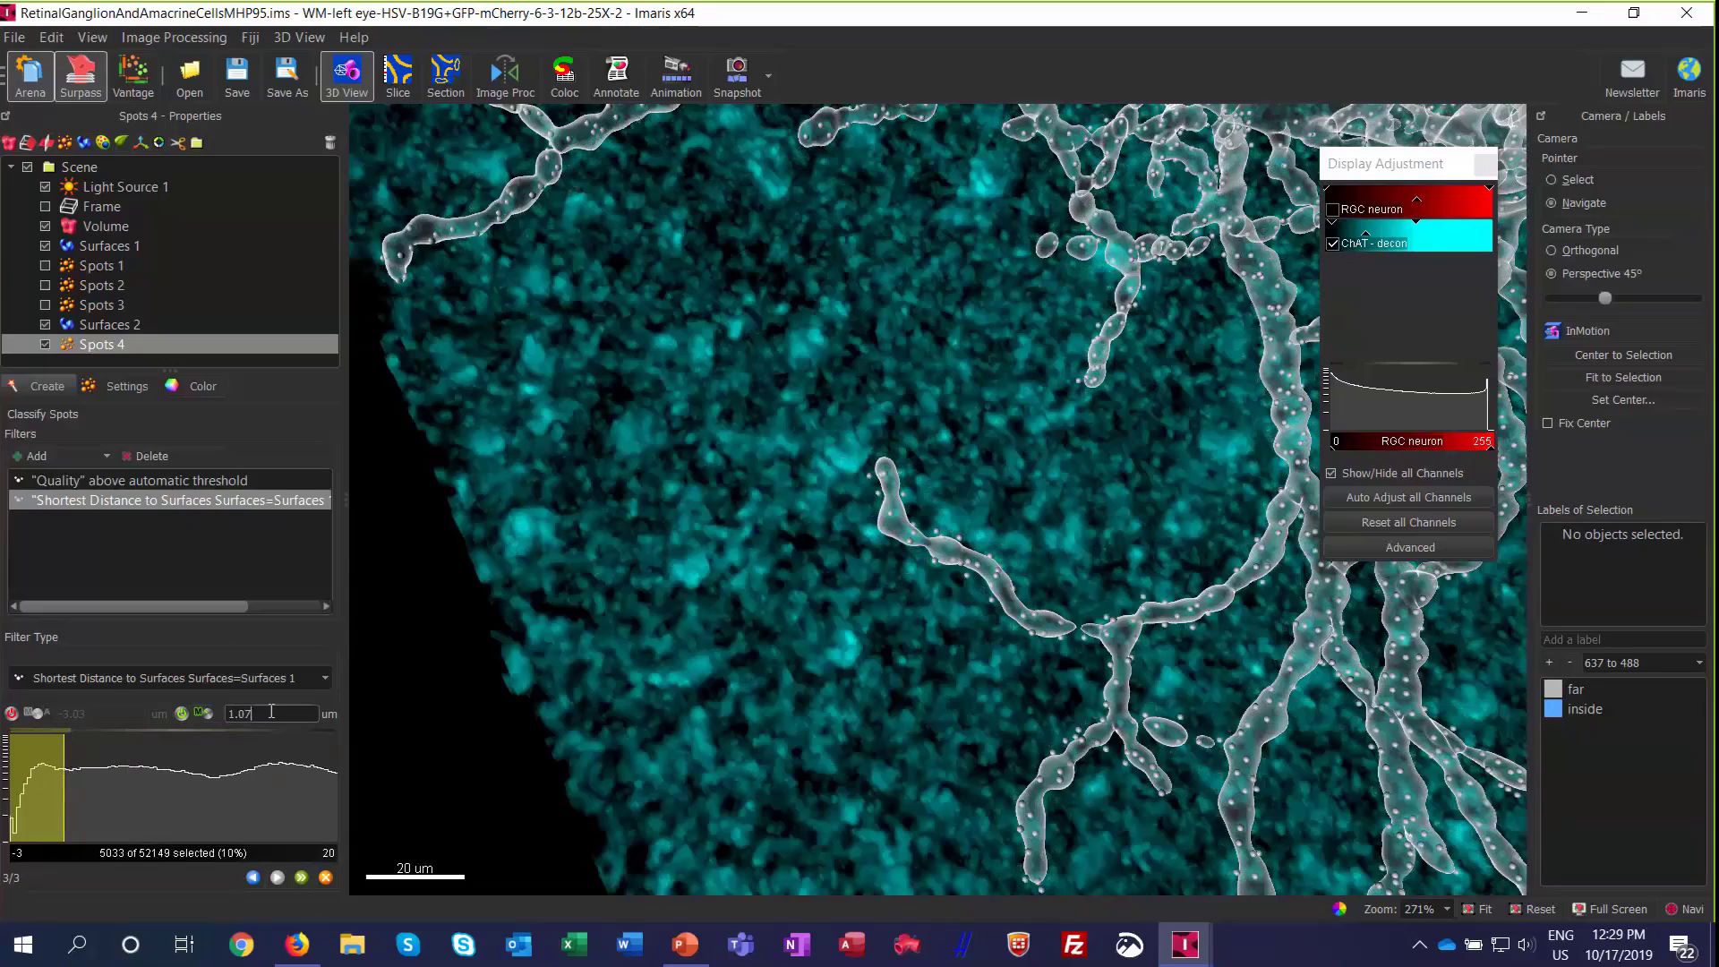
pyautogui.press('Return')
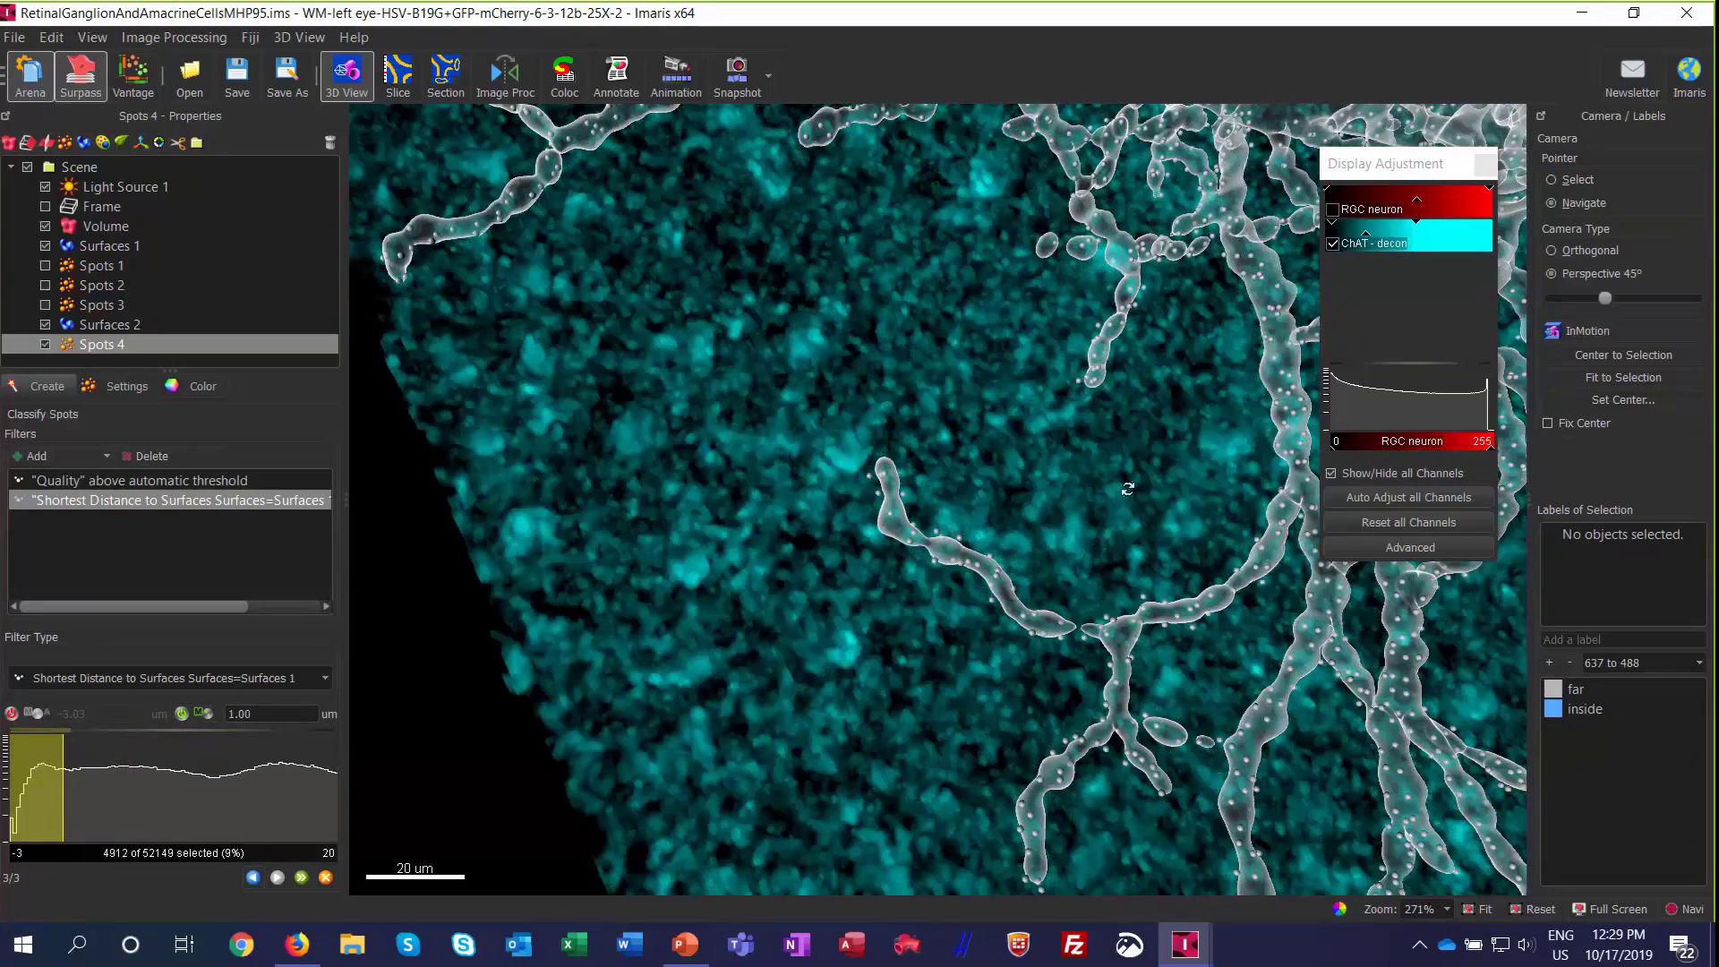
# Step: Review the filtered spots along the dendrites and finish creating the Spots object
pyautogui.scroll(-3, 1127, 488)
pyautogui.moveTo(1126, 488); pyautogui.dragTo(1020, 508, button='right')
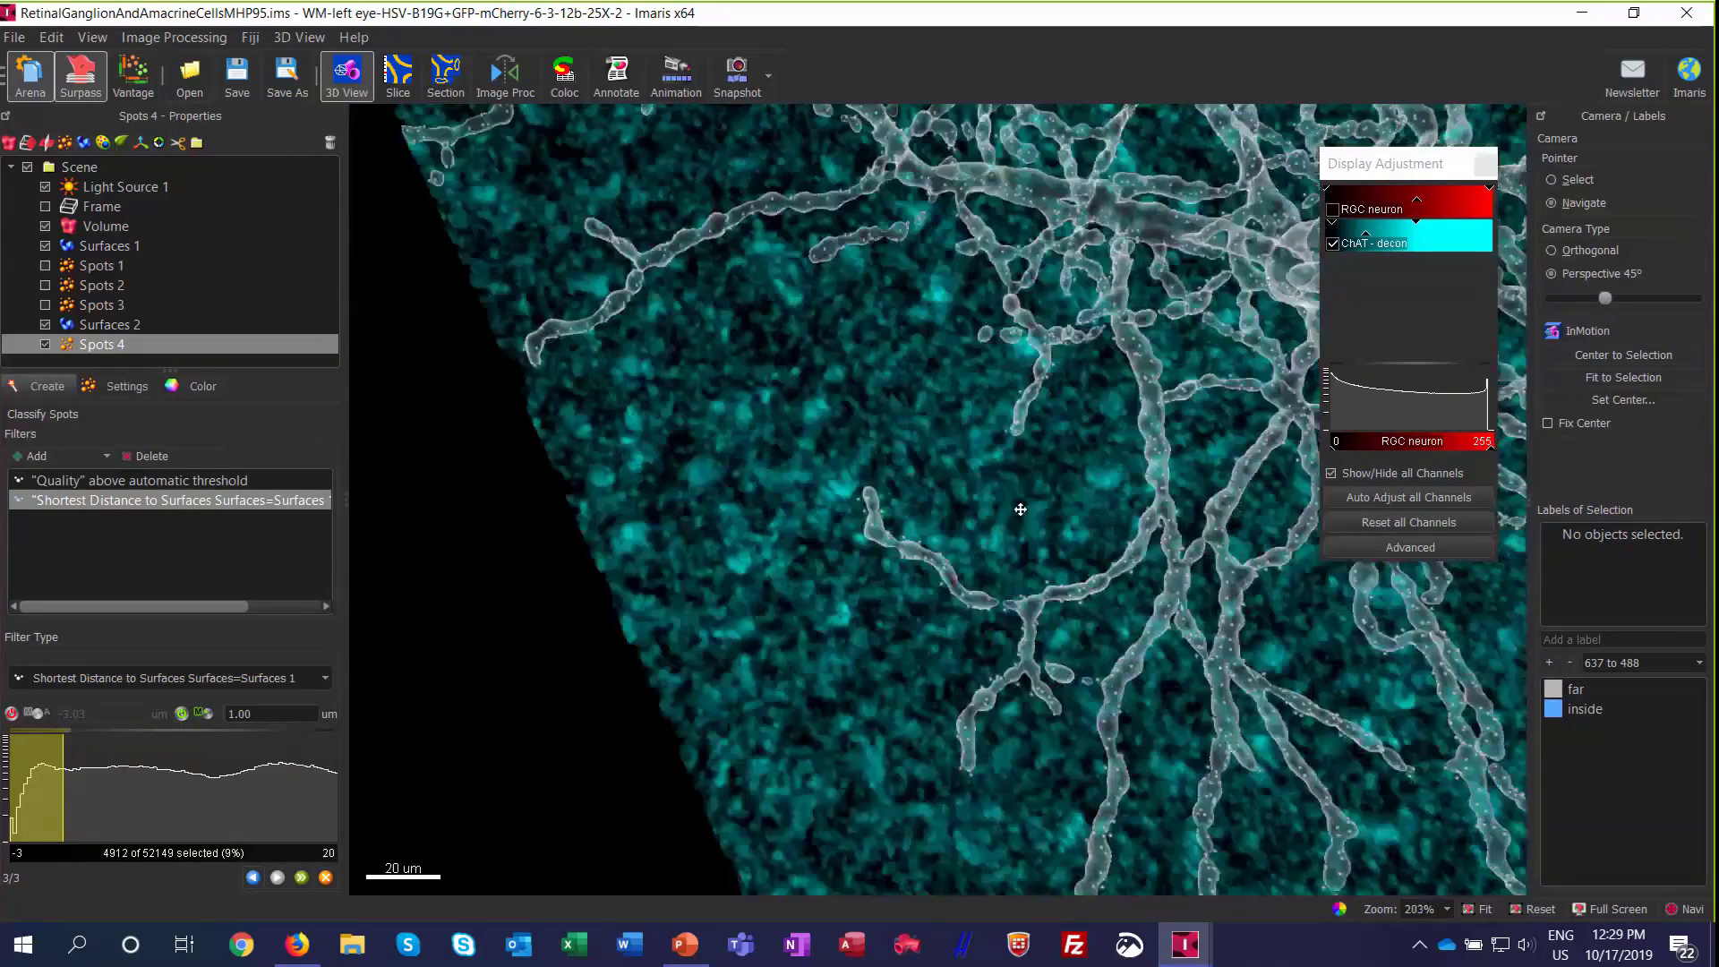
pyautogui.moveTo(1021, 509); pyautogui.dragTo(1092, 529)
pyautogui.moveTo(1092, 528); pyautogui.dragTo(1064, 617)
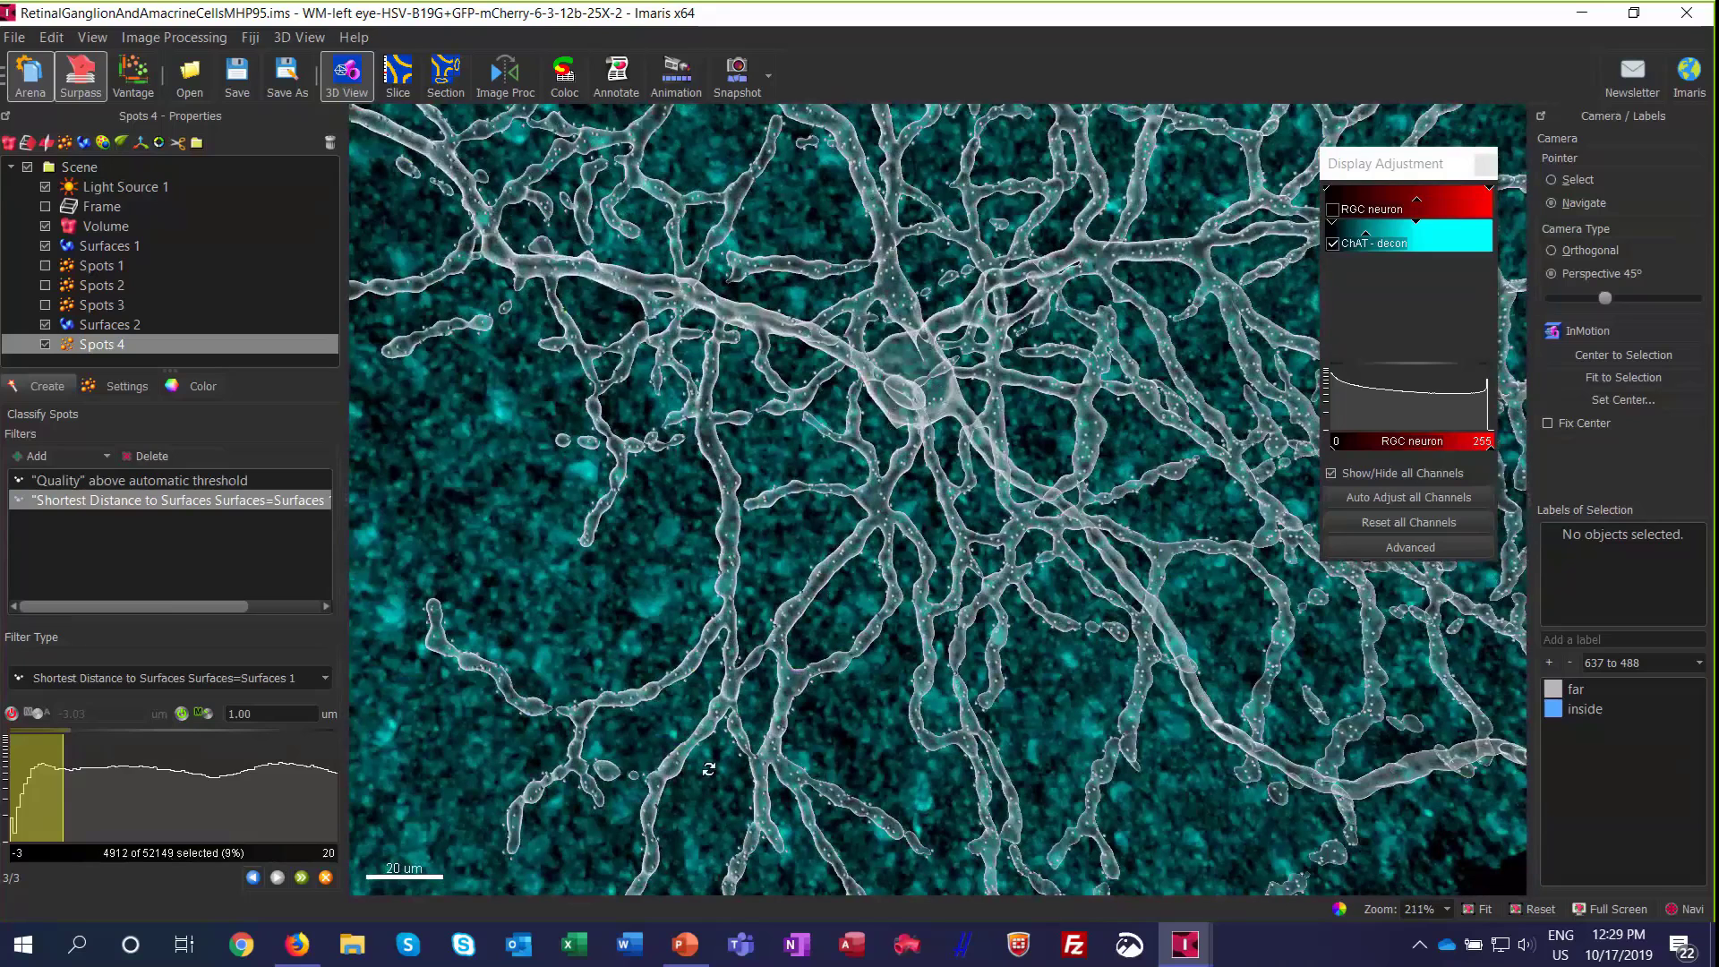
pyautogui.click(301, 877)
pyautogui.scroll(3, 974, 455)
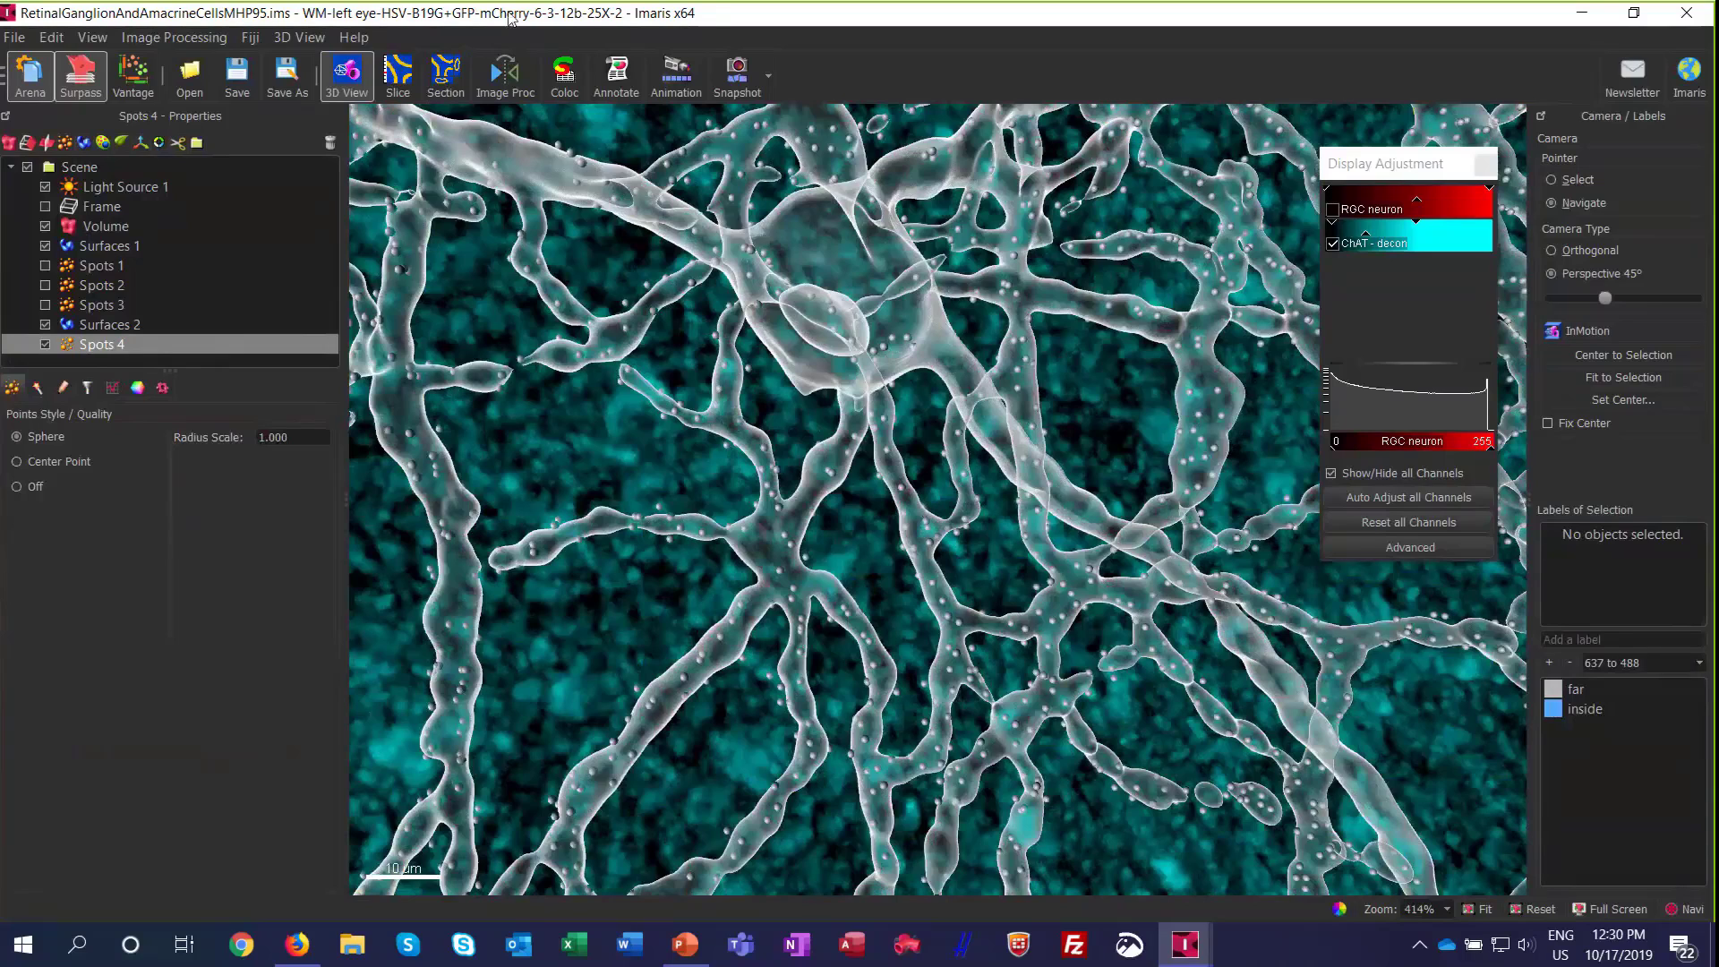
# Step: Hide the ChAT - decon channel and color-code Spots 4 by the statistic Shortest Distance to Surfaces for Surfaces 1
pyautogui.click(137, 389)
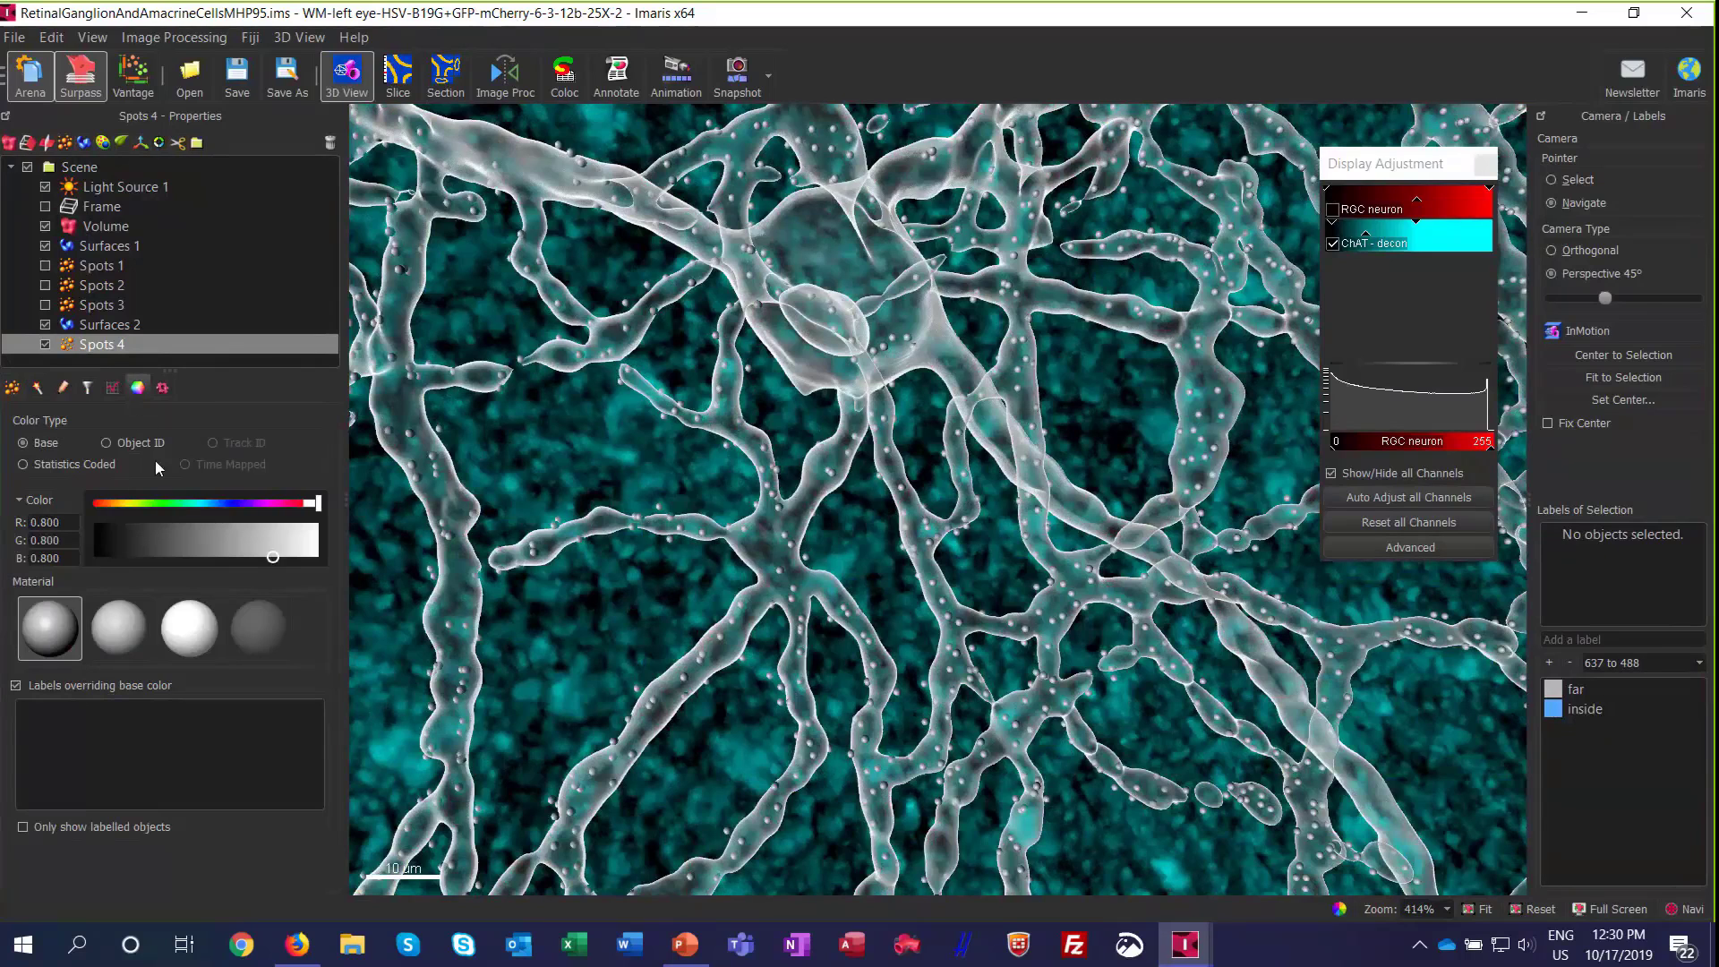
pyautogui.click(1334, 247)
pyautogui.click(1333, 244)
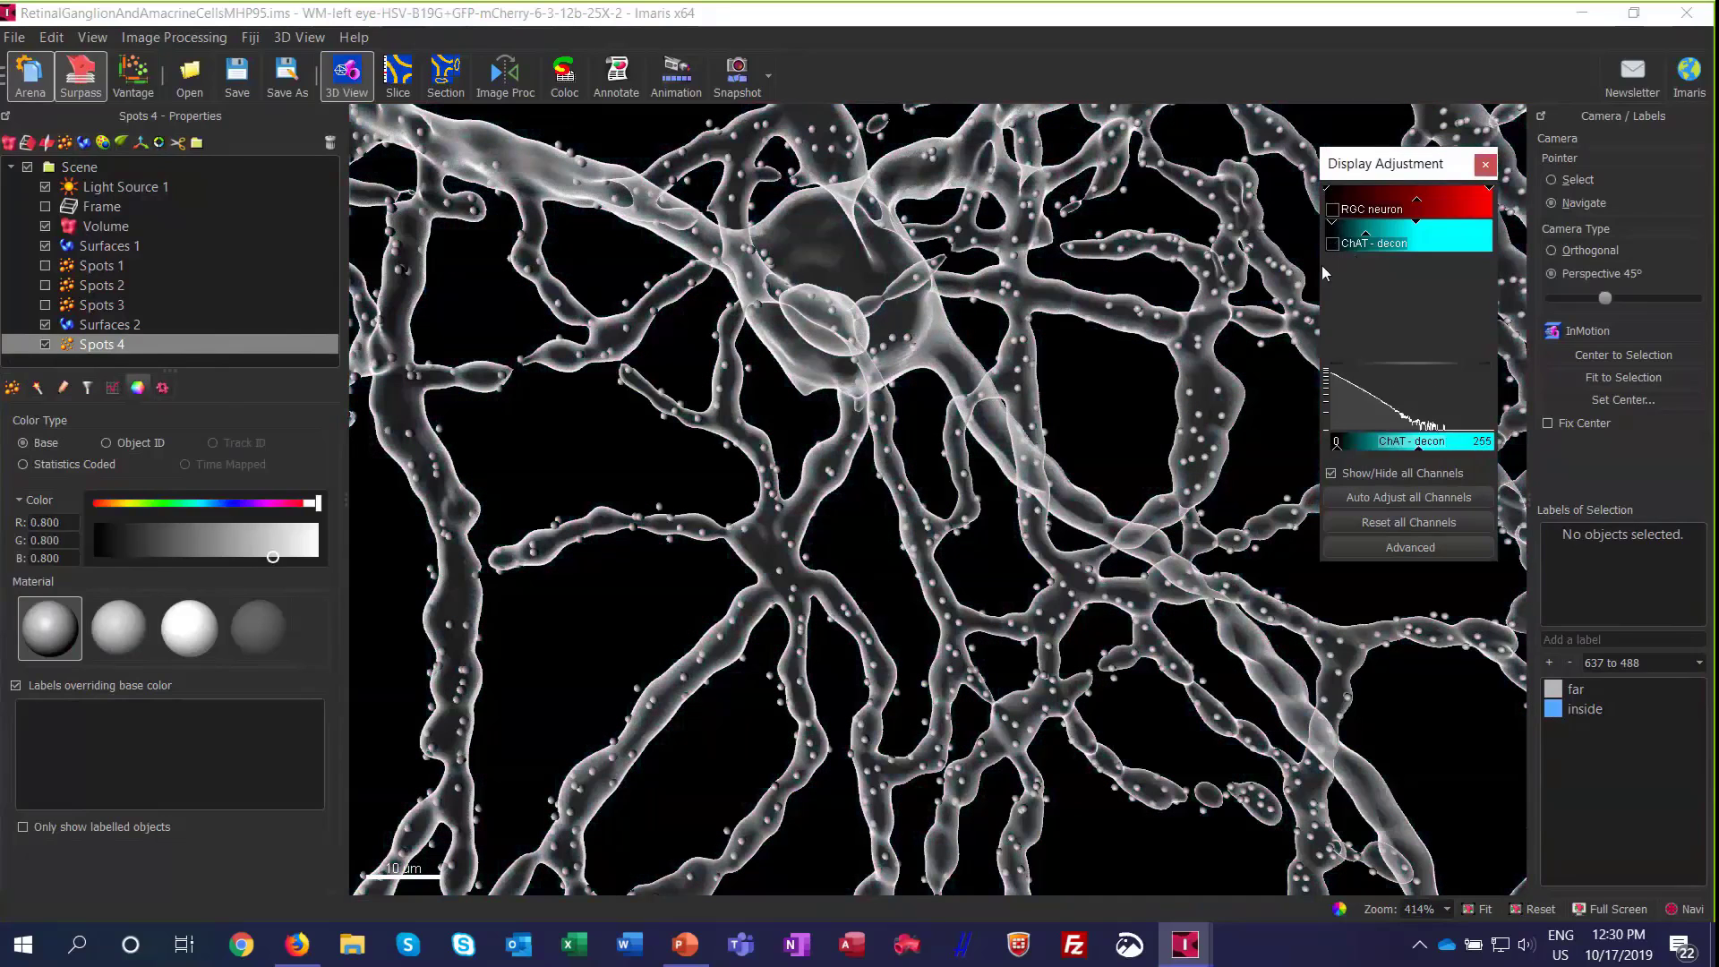
pyautogui.click(93, 466)
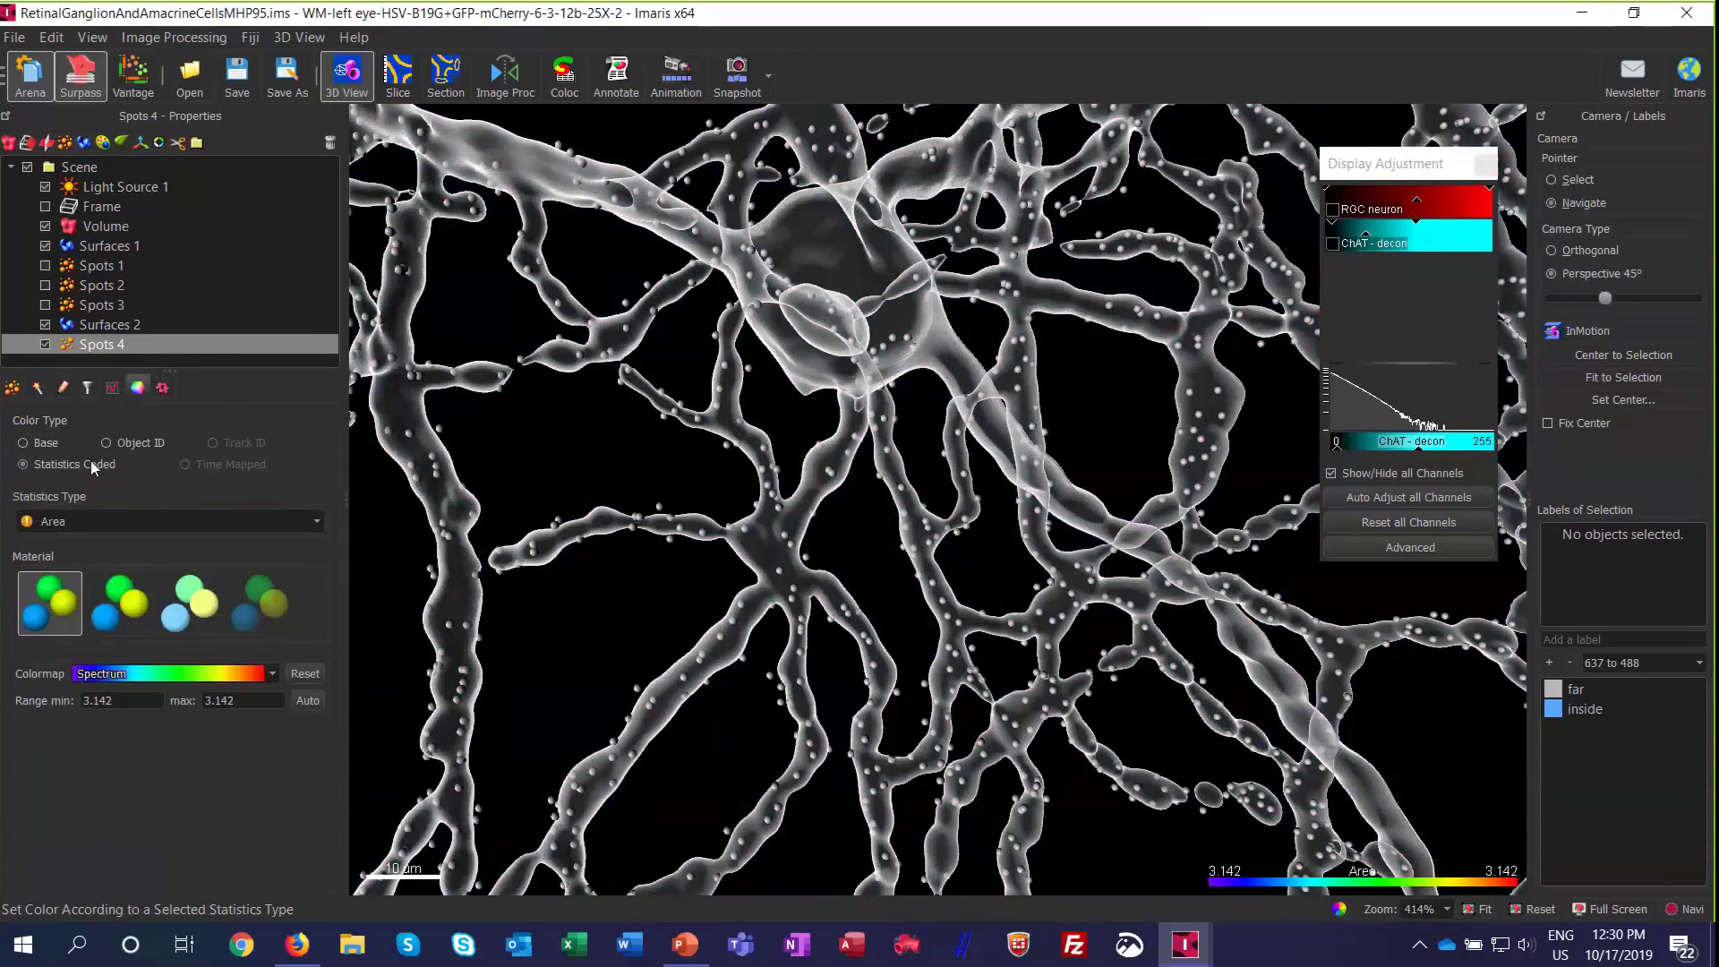
pyautogui.click(102, 525)
pyautogui.scroll(-6, 121, 594)
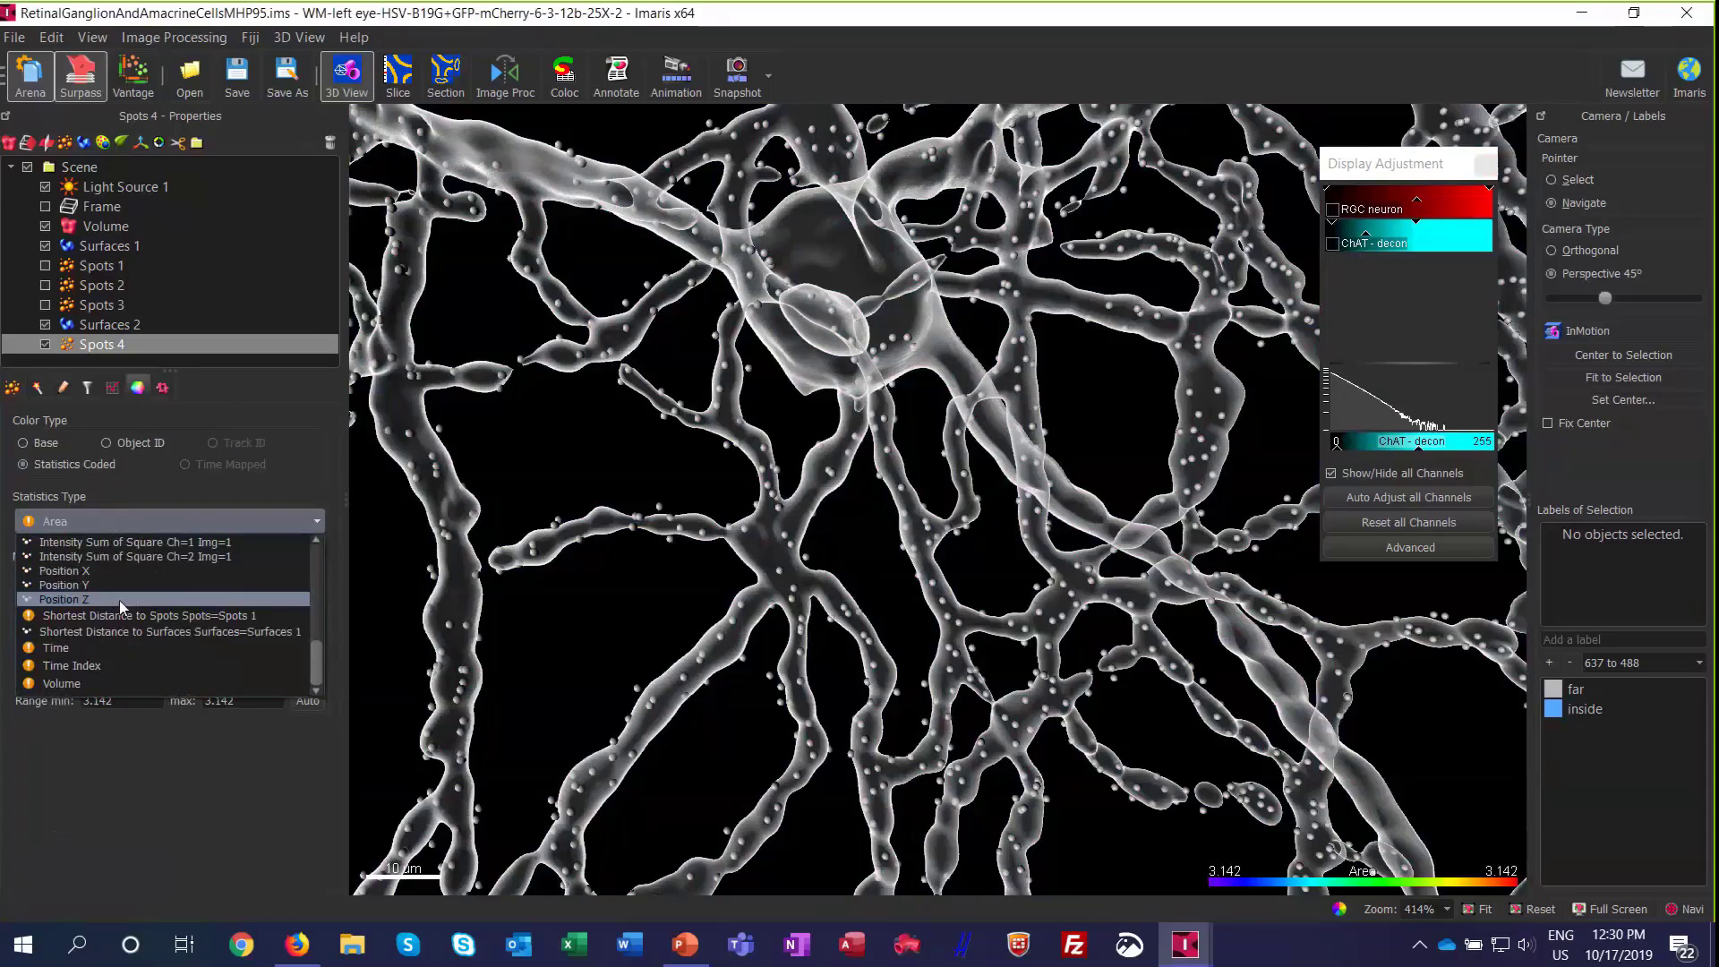
pyautogui.click(122, 632)
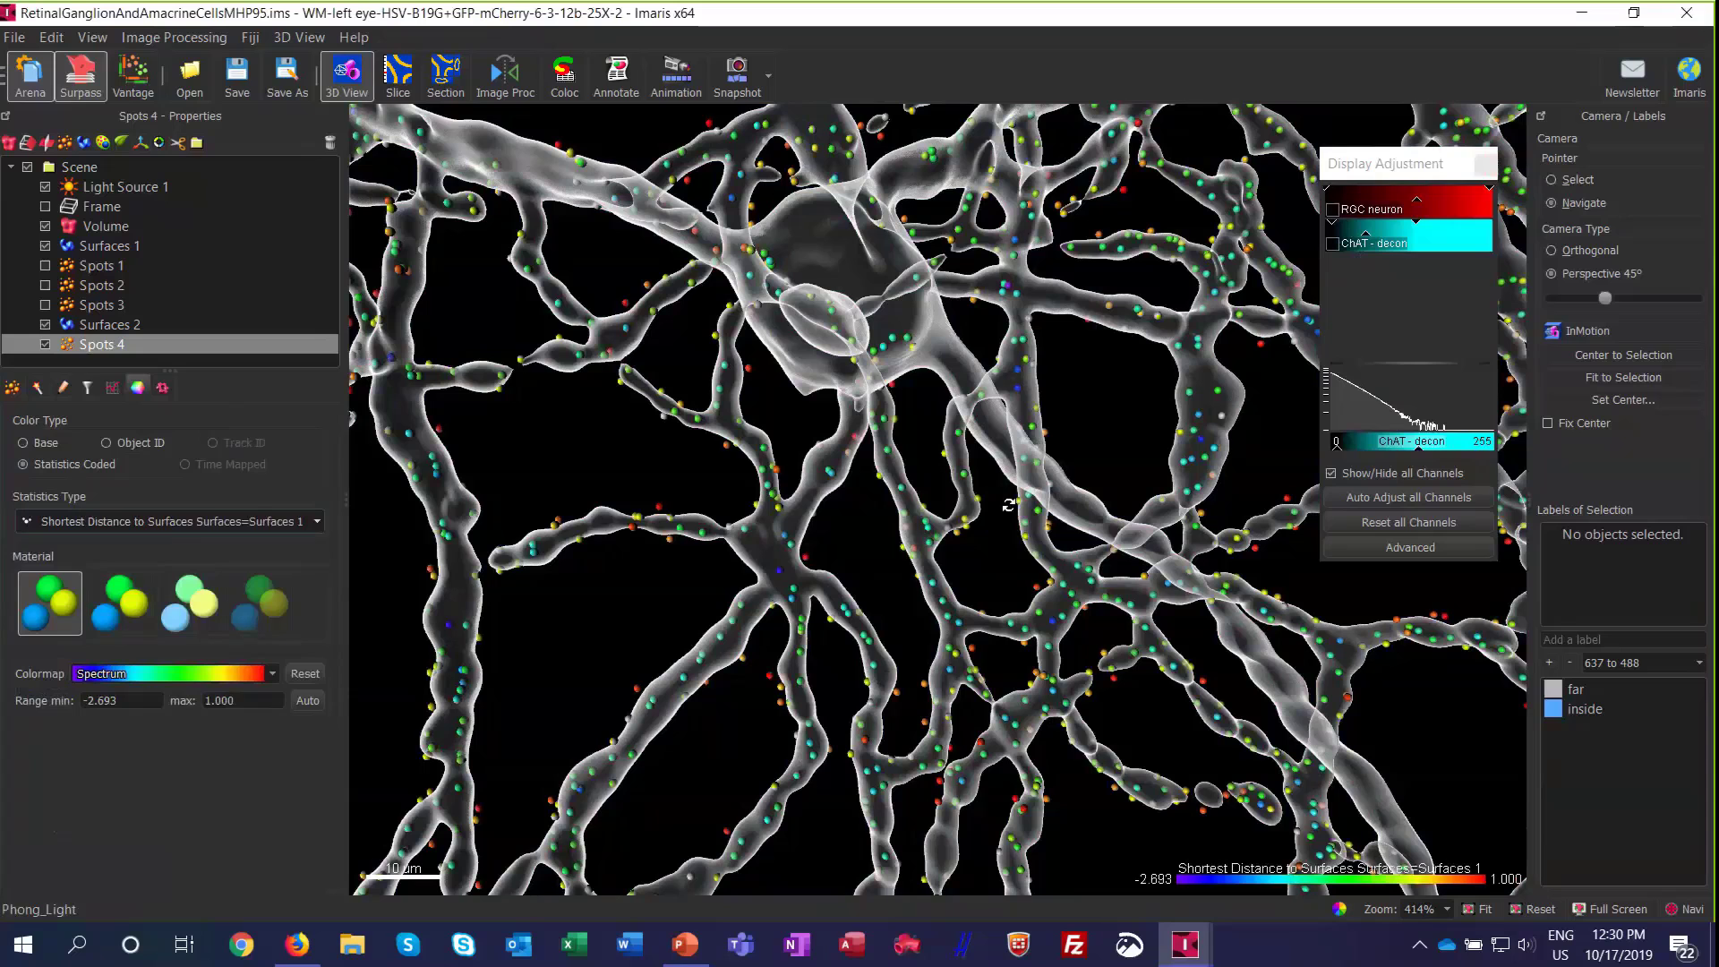
# Step: Inspect the distance-colored spots inside and around the neuron's dendrites, first close up and then in a wider view
pyautogui.moveTo(852, 492); pyautogui.dragTo(1161, 383, button='right')
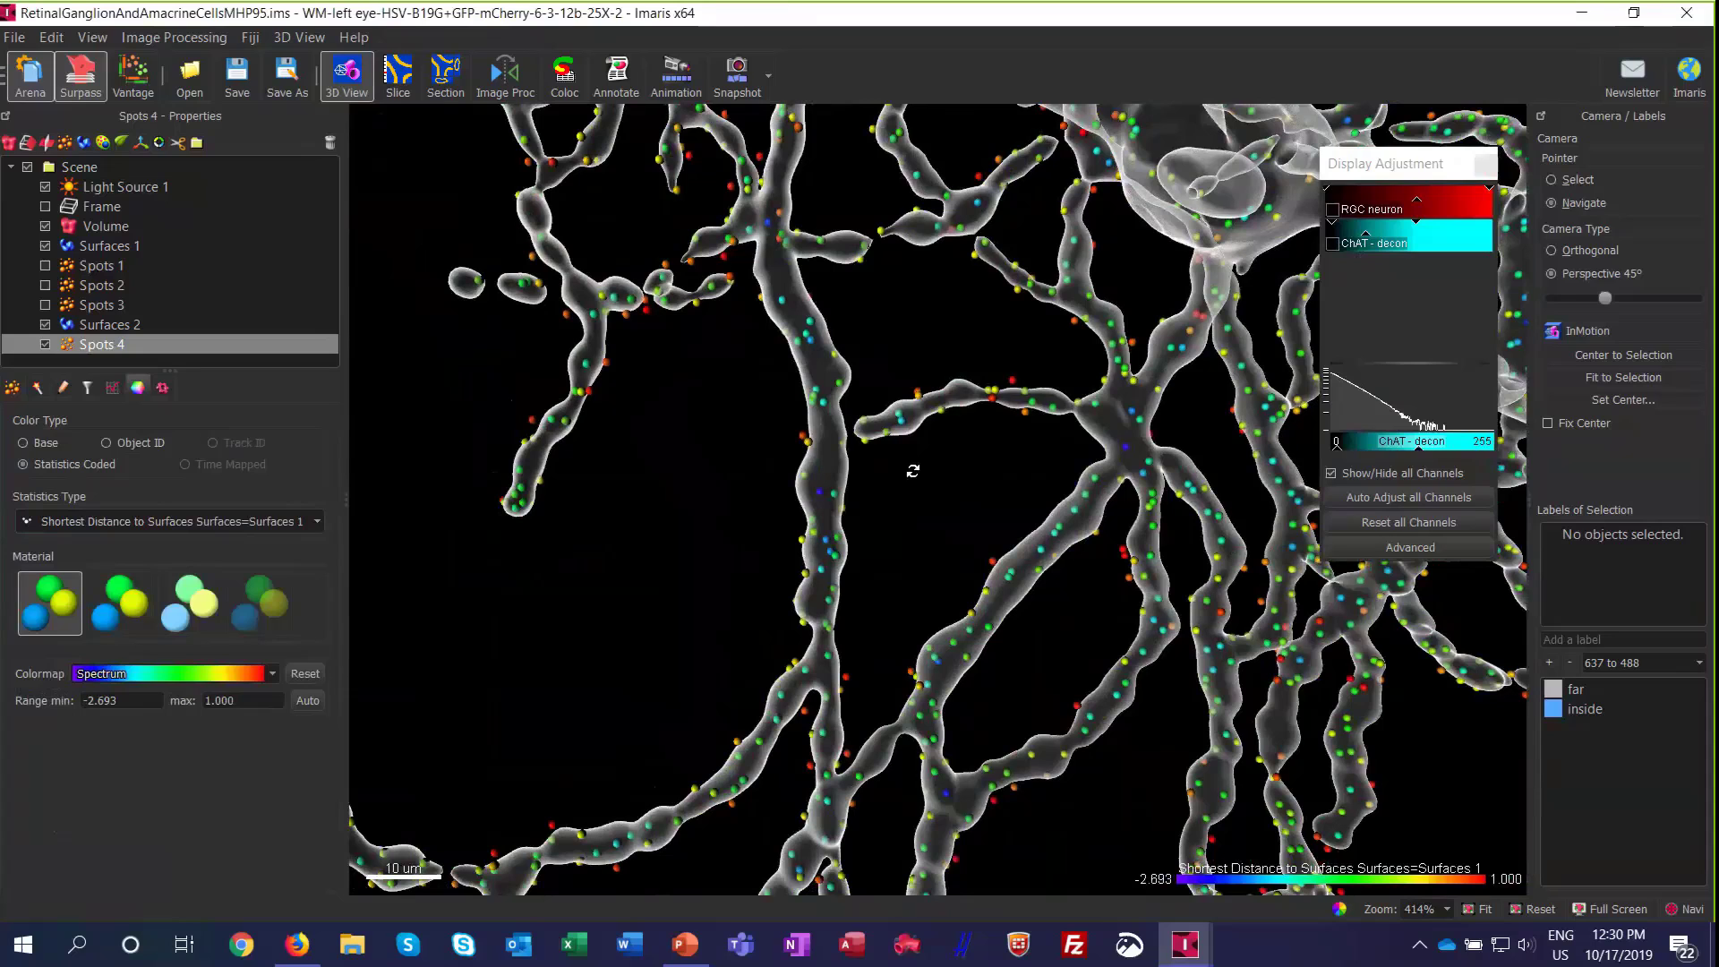
pyautogui.scroll(3, 828, 524)
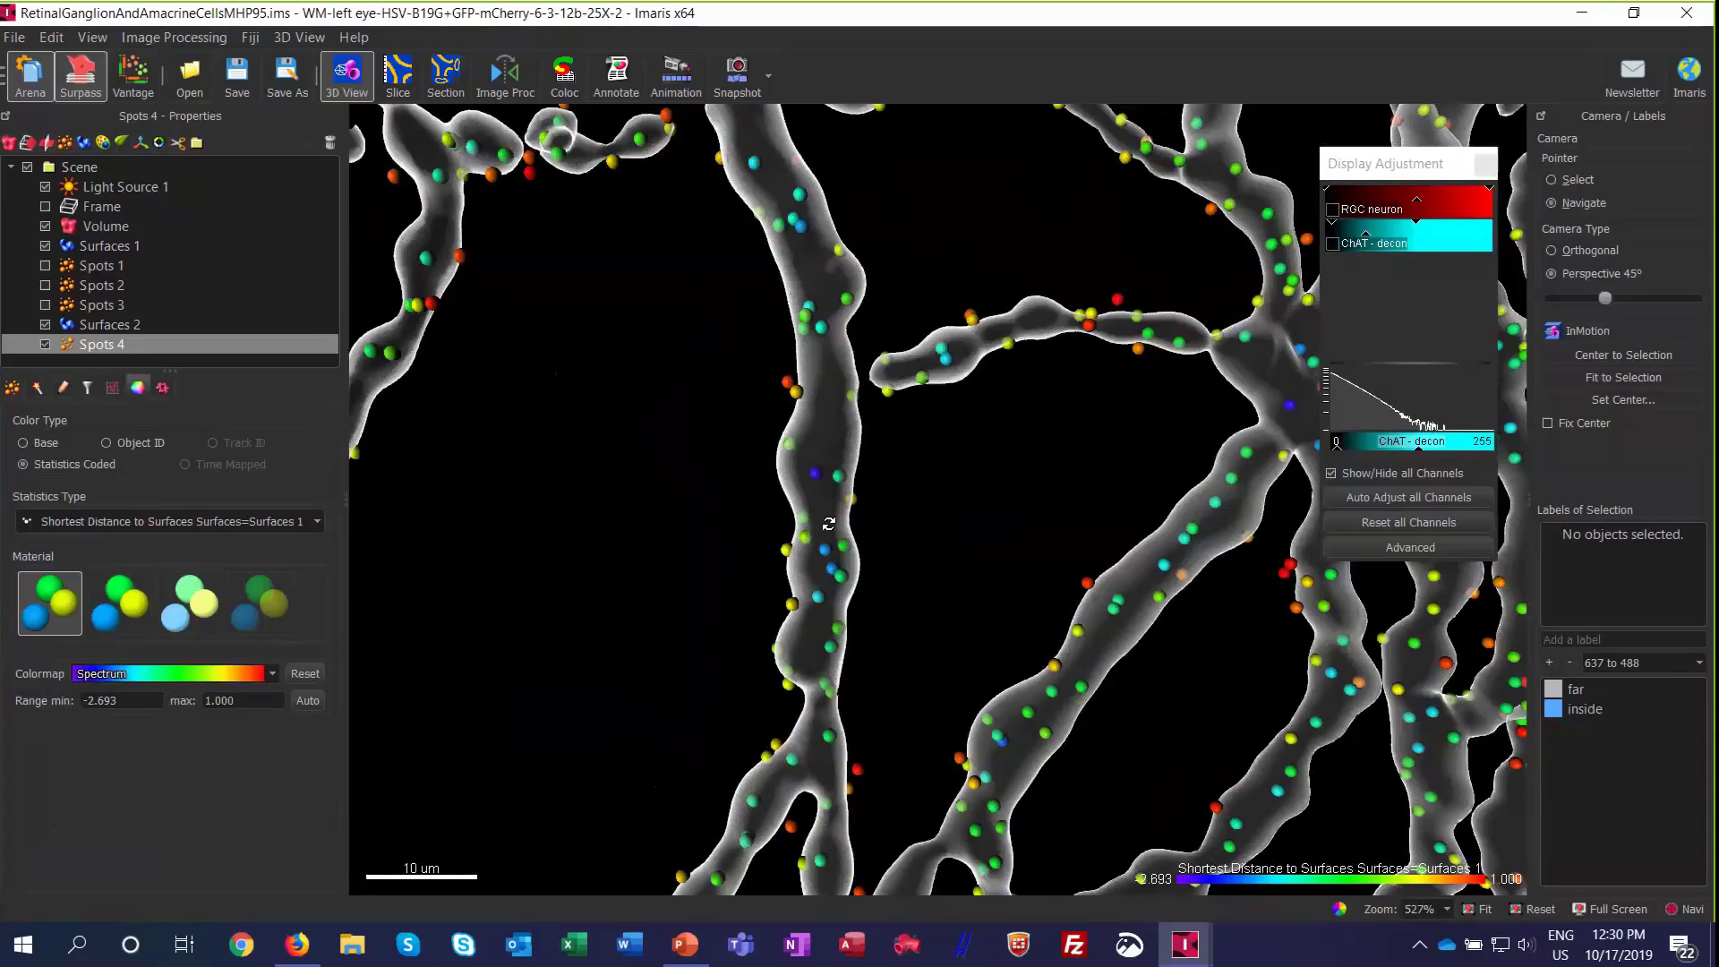
pyautogui.scroll(2, 828, 524)
pyautogui.moveTo(1146, 783); pyautogui.dragTo(1109, 752, button='right')
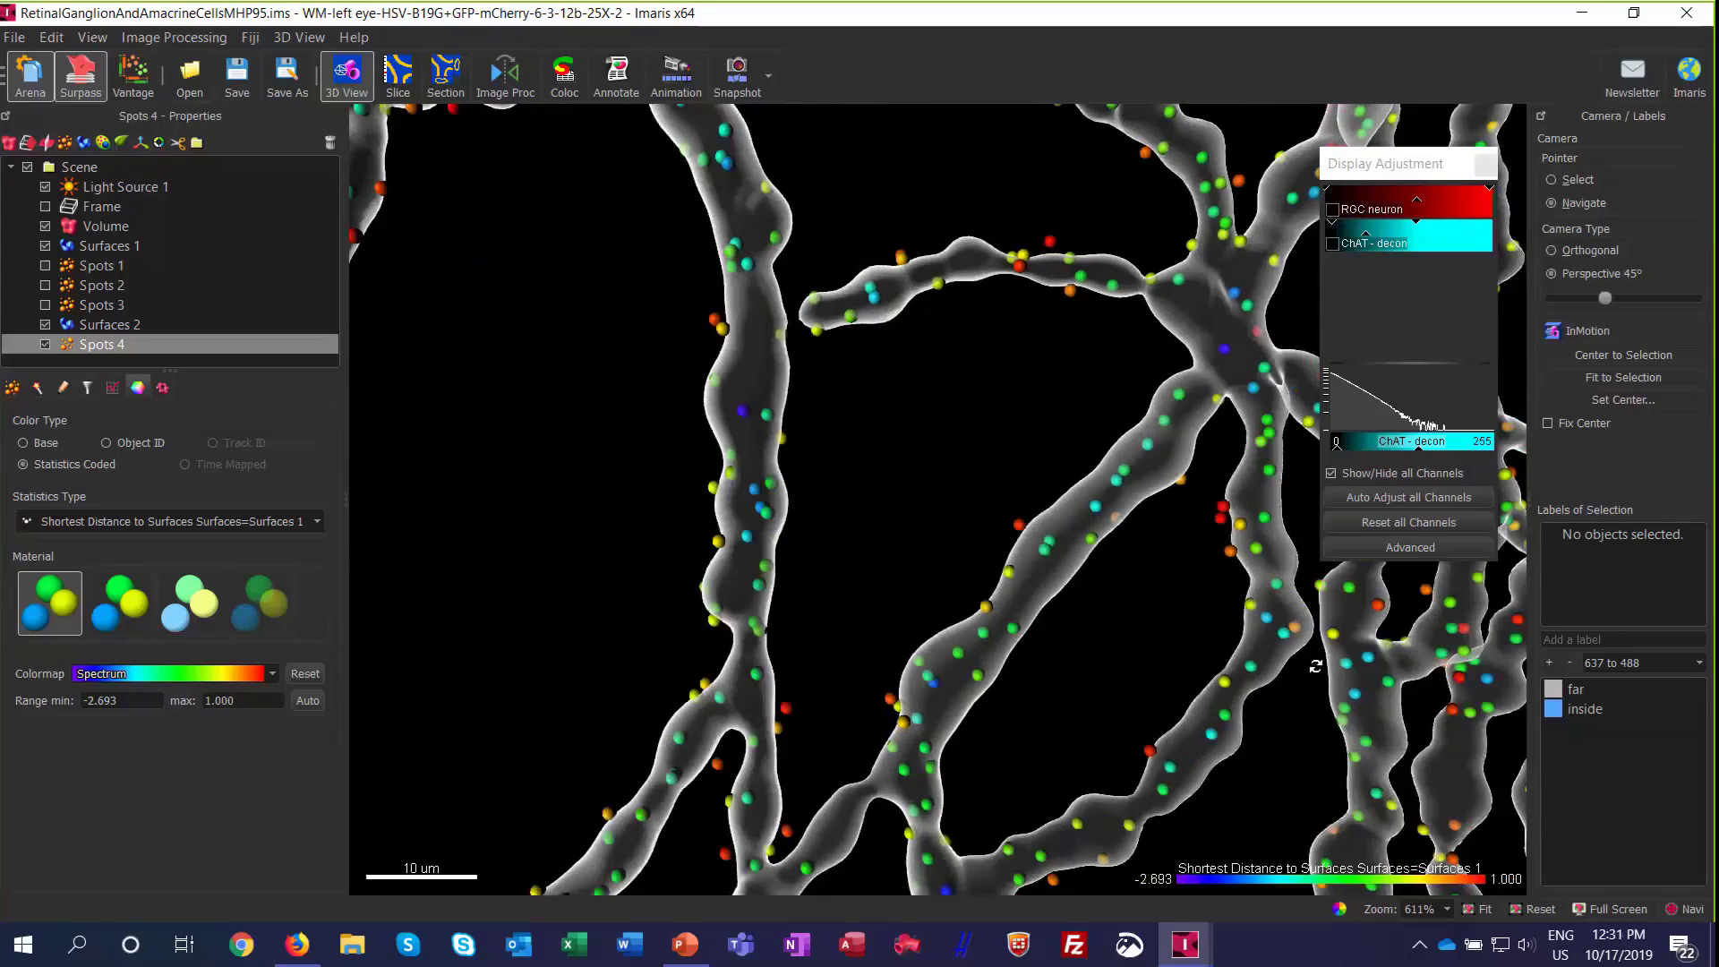
pyautogui.scroll(3, 1094, 295)
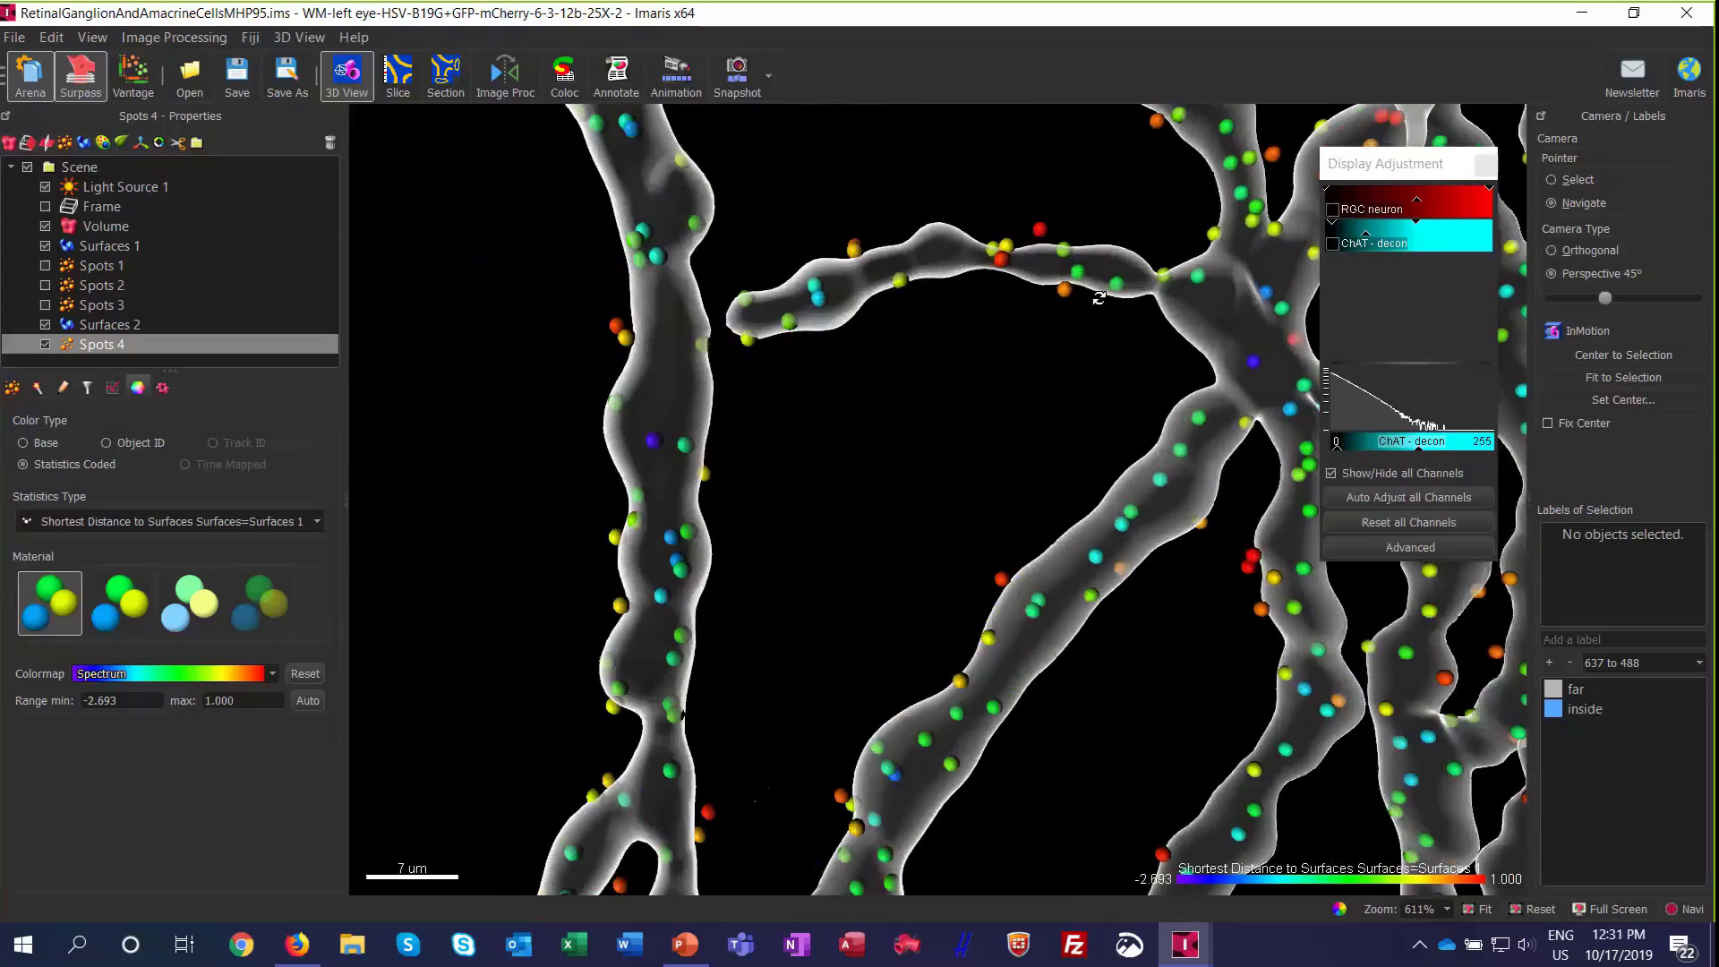
pyautogui.scroll(3, 1093, 353)
pyautogui.scroll(-3, 1080, 335)
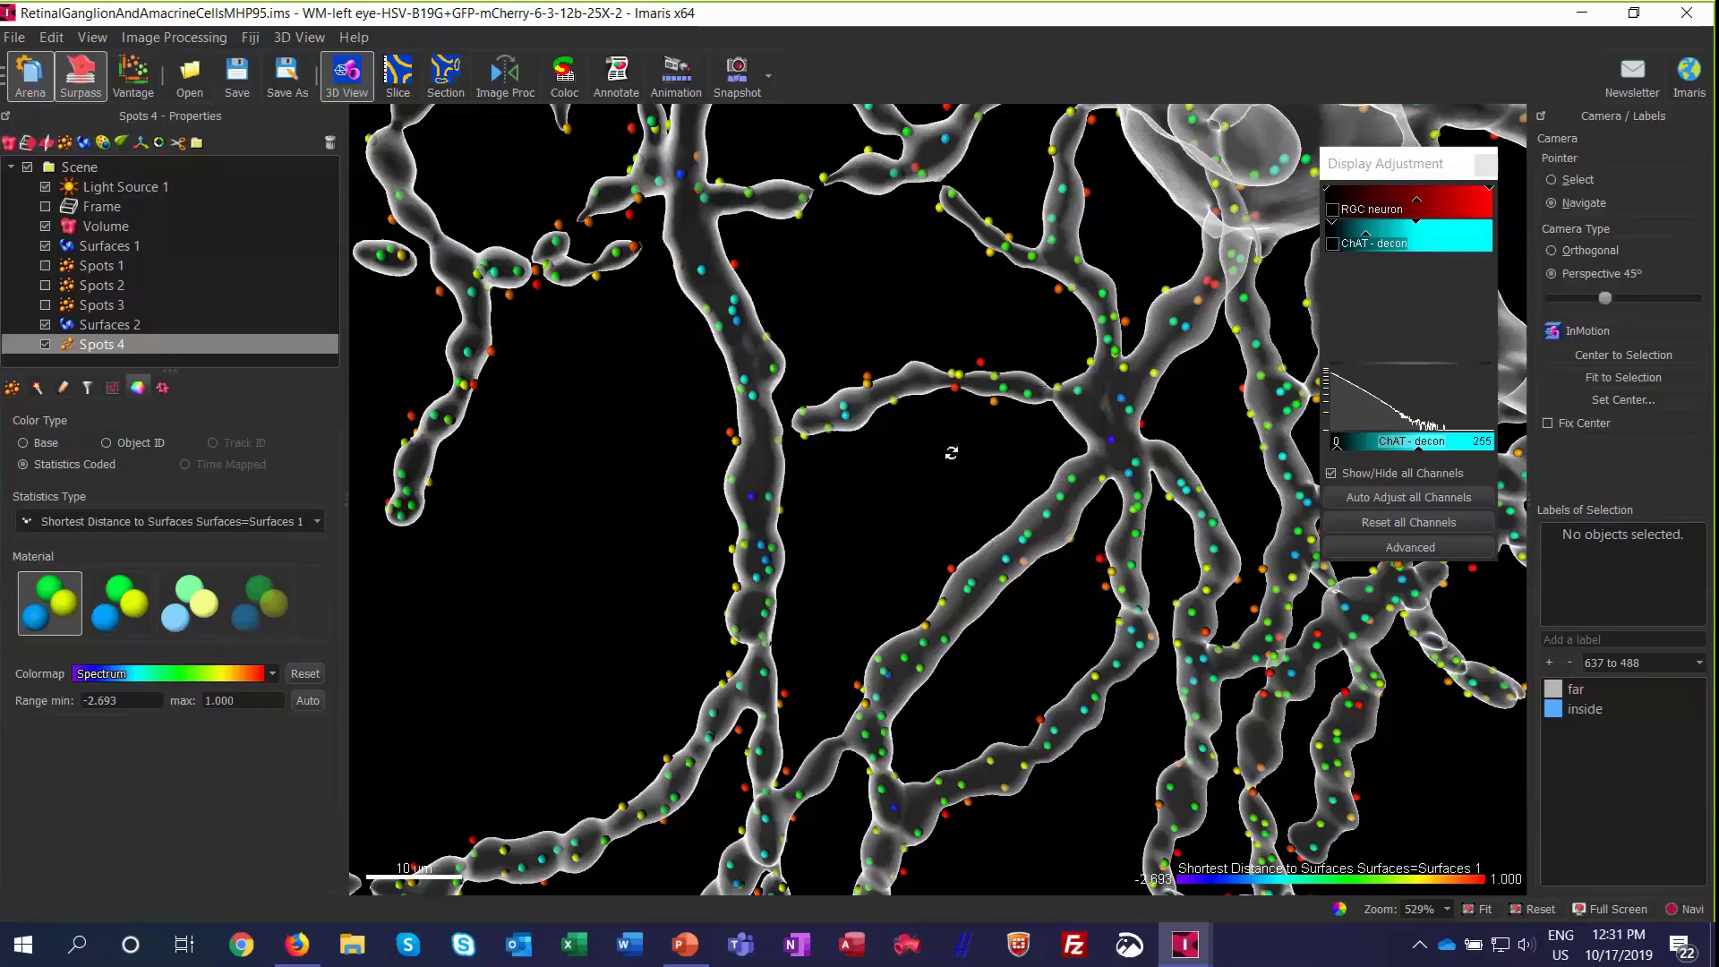
pyautogui.scroll(-2, 935, 428)
pyautogui.scroll(-4, 934, 423)
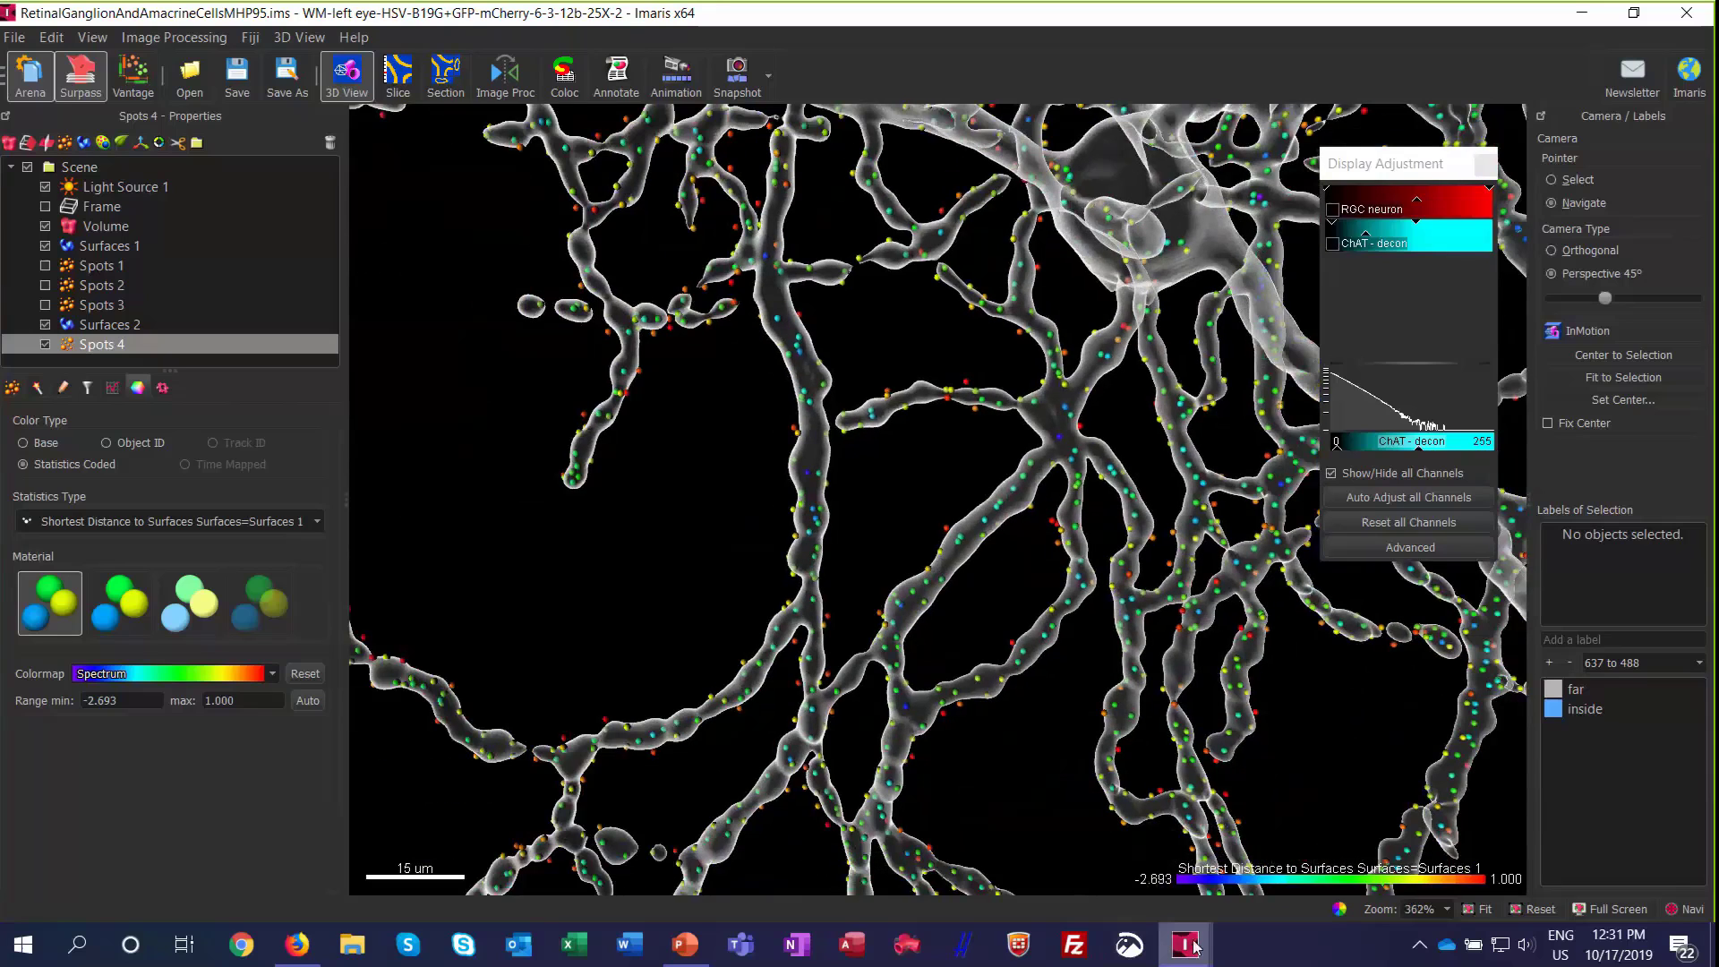
# Step: Switch to the open Female1 Sample1-4 mod_cell2.ims image, set the pointer to Navigate and examine its cells and colored spots more closely
pyautogui.moveTo(1194, 945)
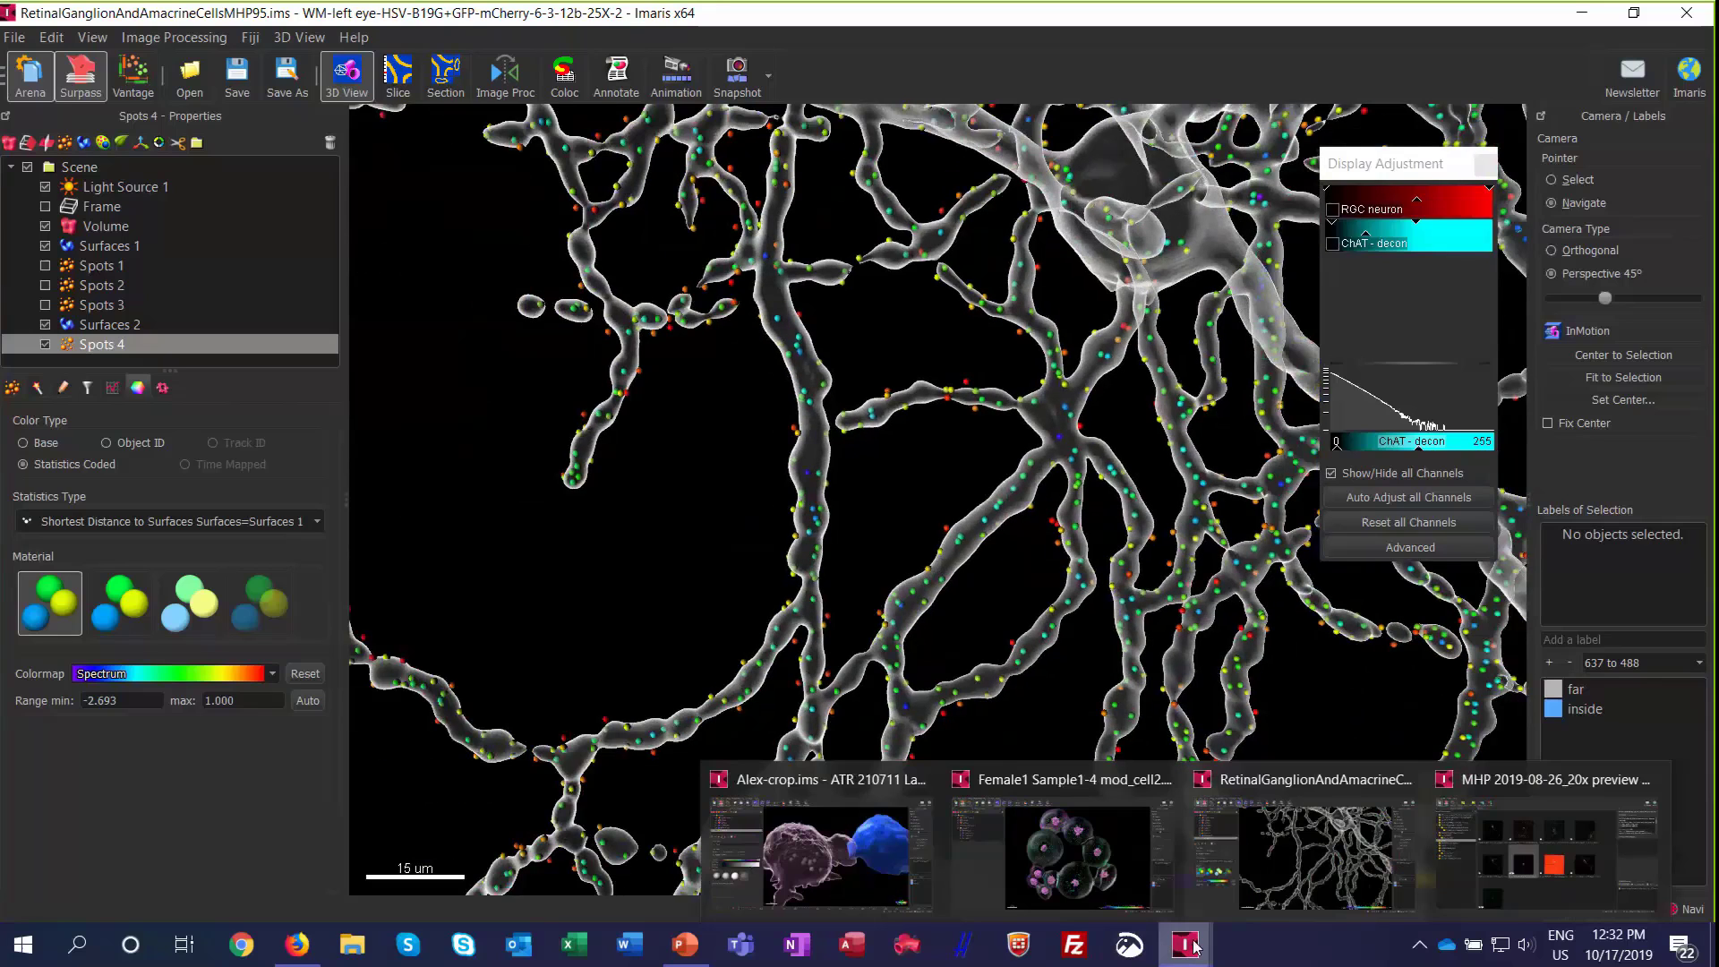
pyautogui.click(1074, 860)
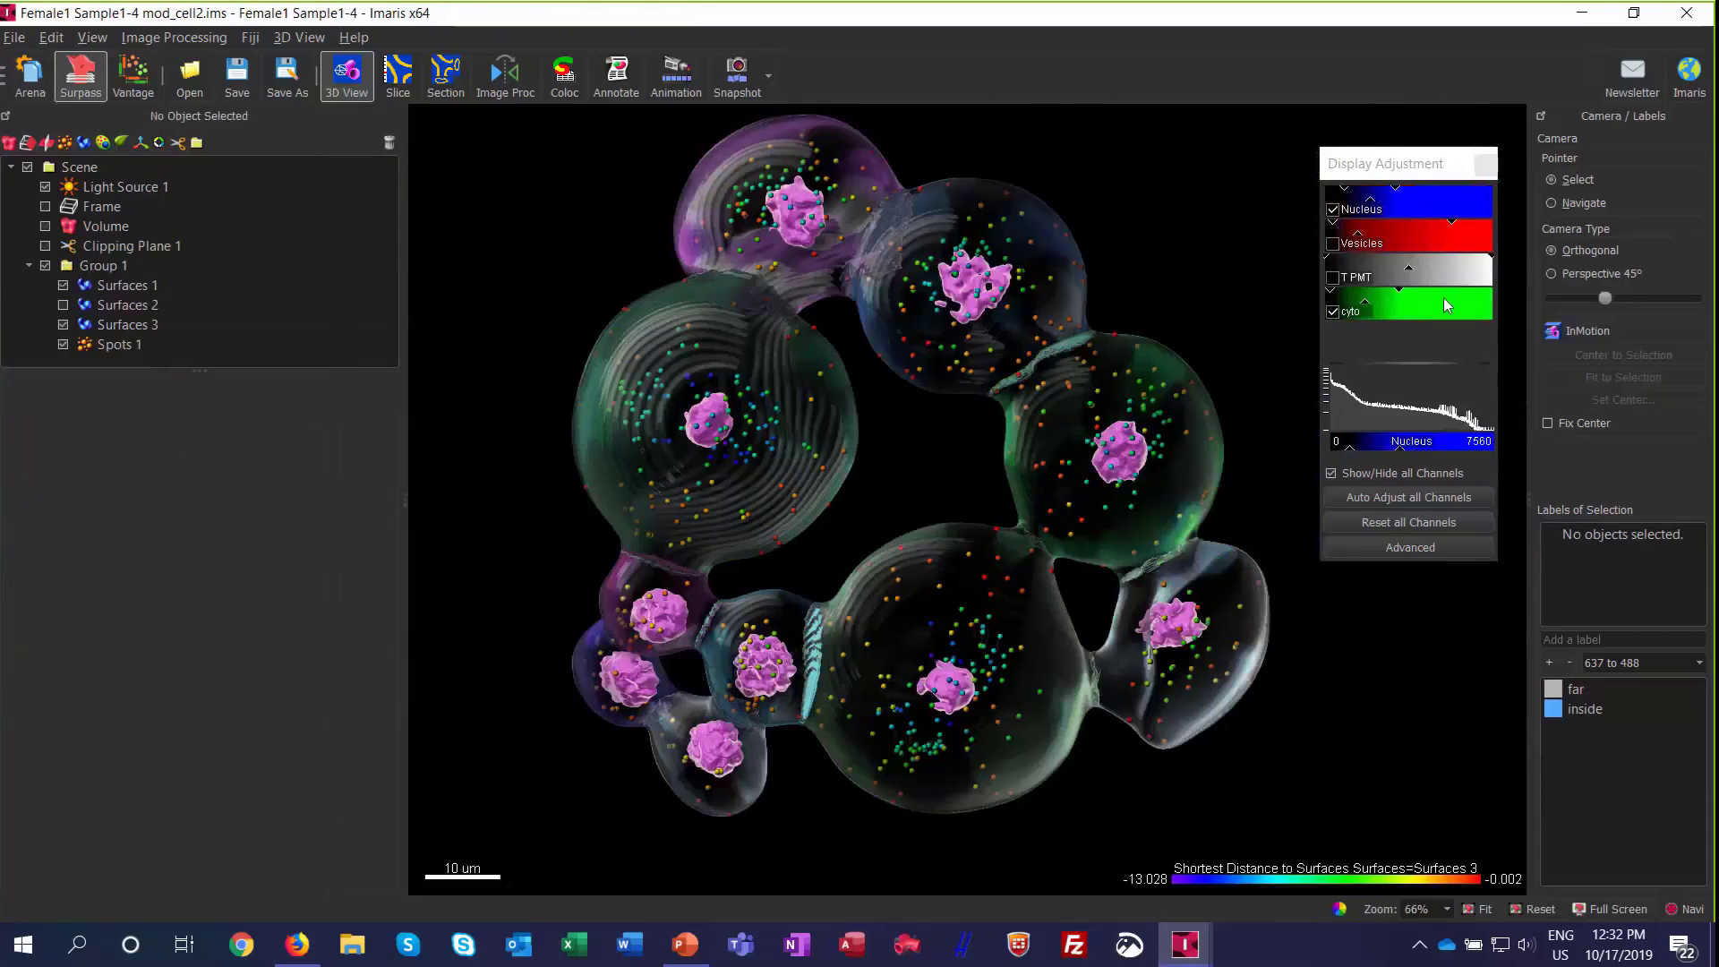
pyautogui.click(1581, 204)
pyautogui.scroll(3, 871, 341)
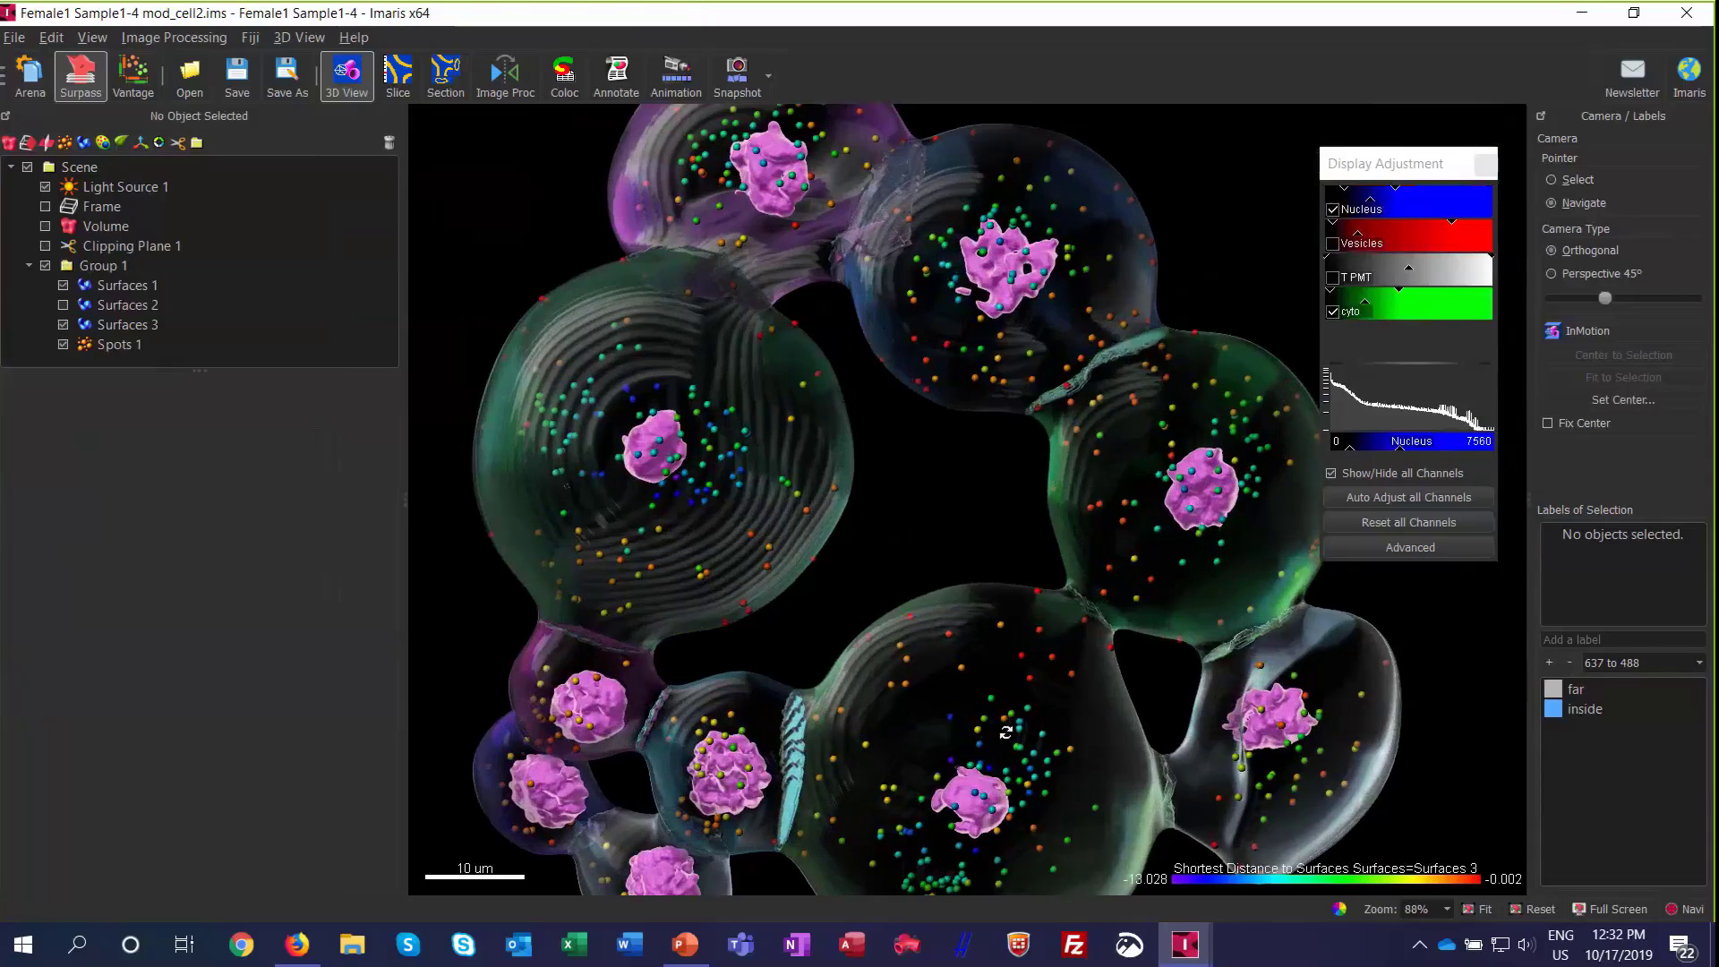
pyautogui.moveTo(1172, 821); pyautogui.dragTo(1173, 798, button='right')
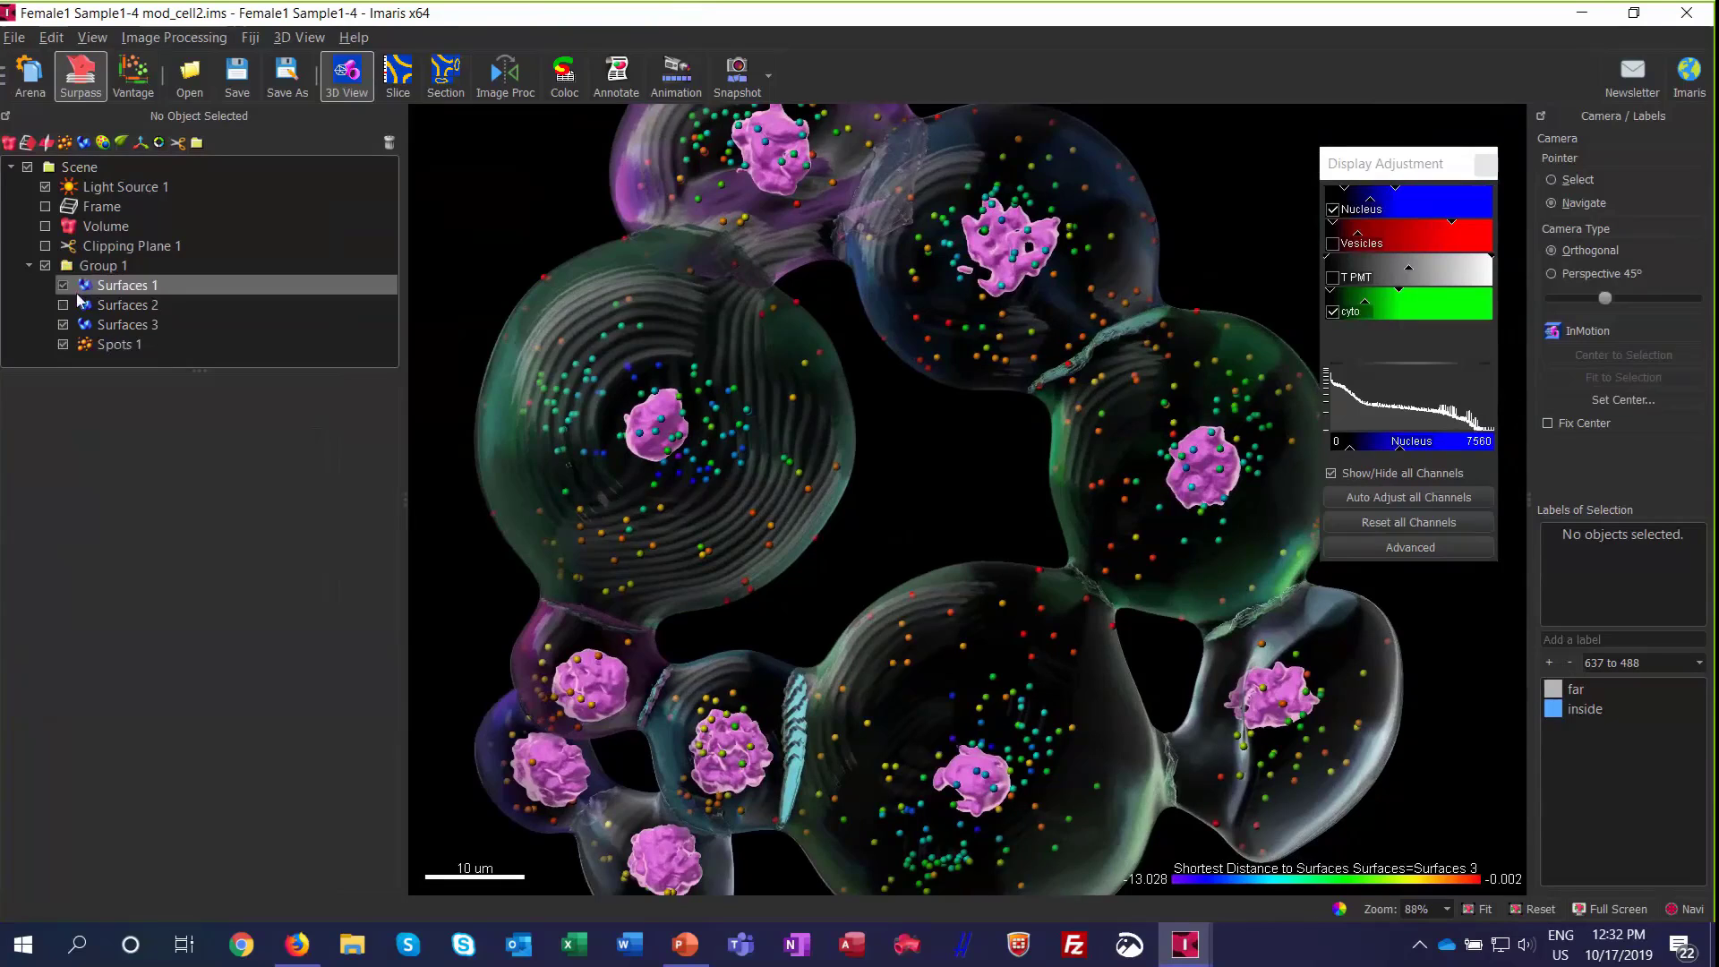
# Step: Hide Surfaces 3 and check which shortest-distance statistics are available for color-coding Spots 1
pyautogui.click(63, 324)
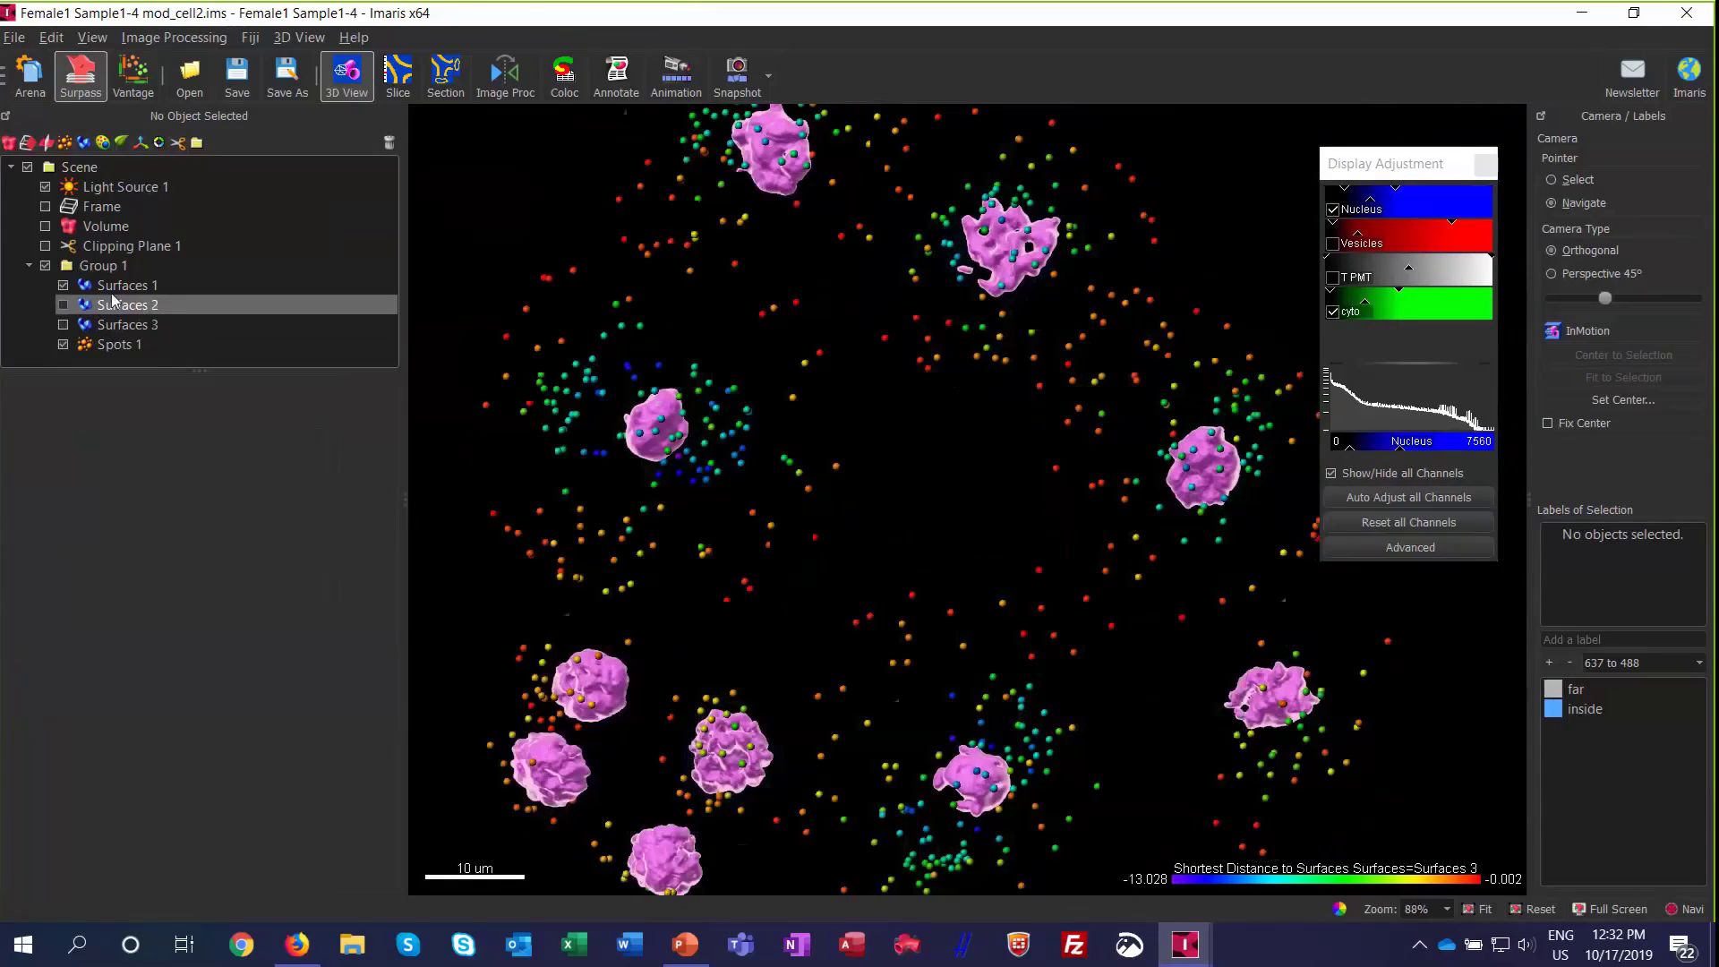
pyautogui.click(111, 289)
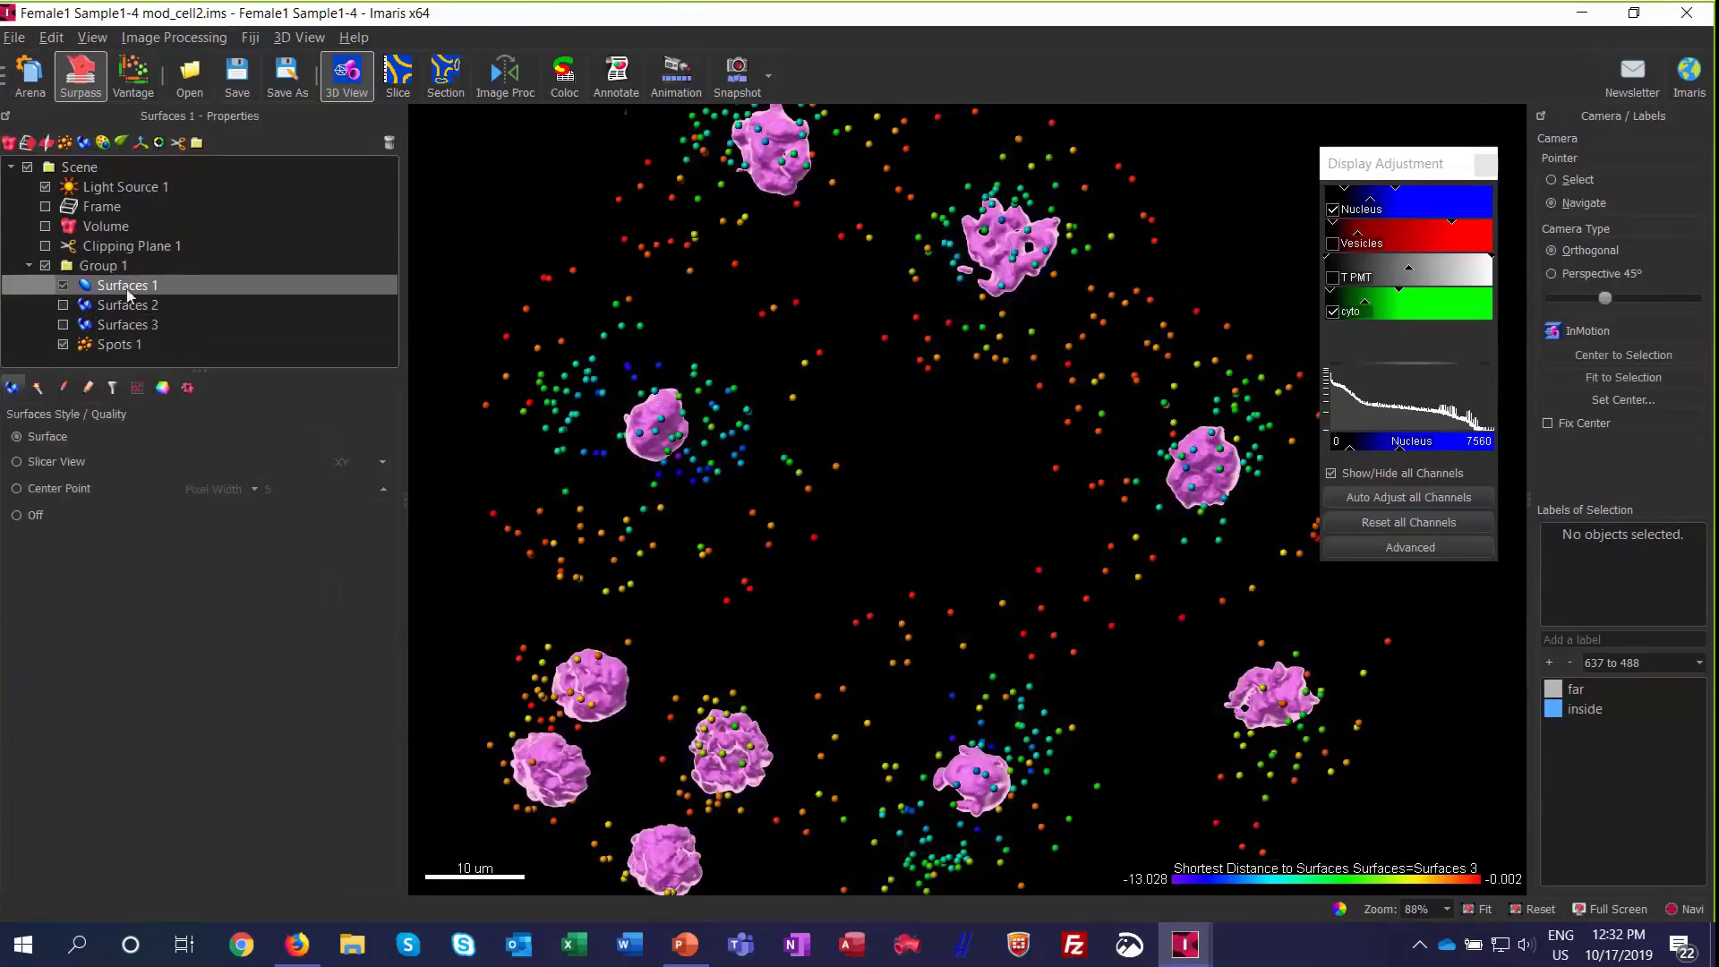
pyautogui.click(113, 347)
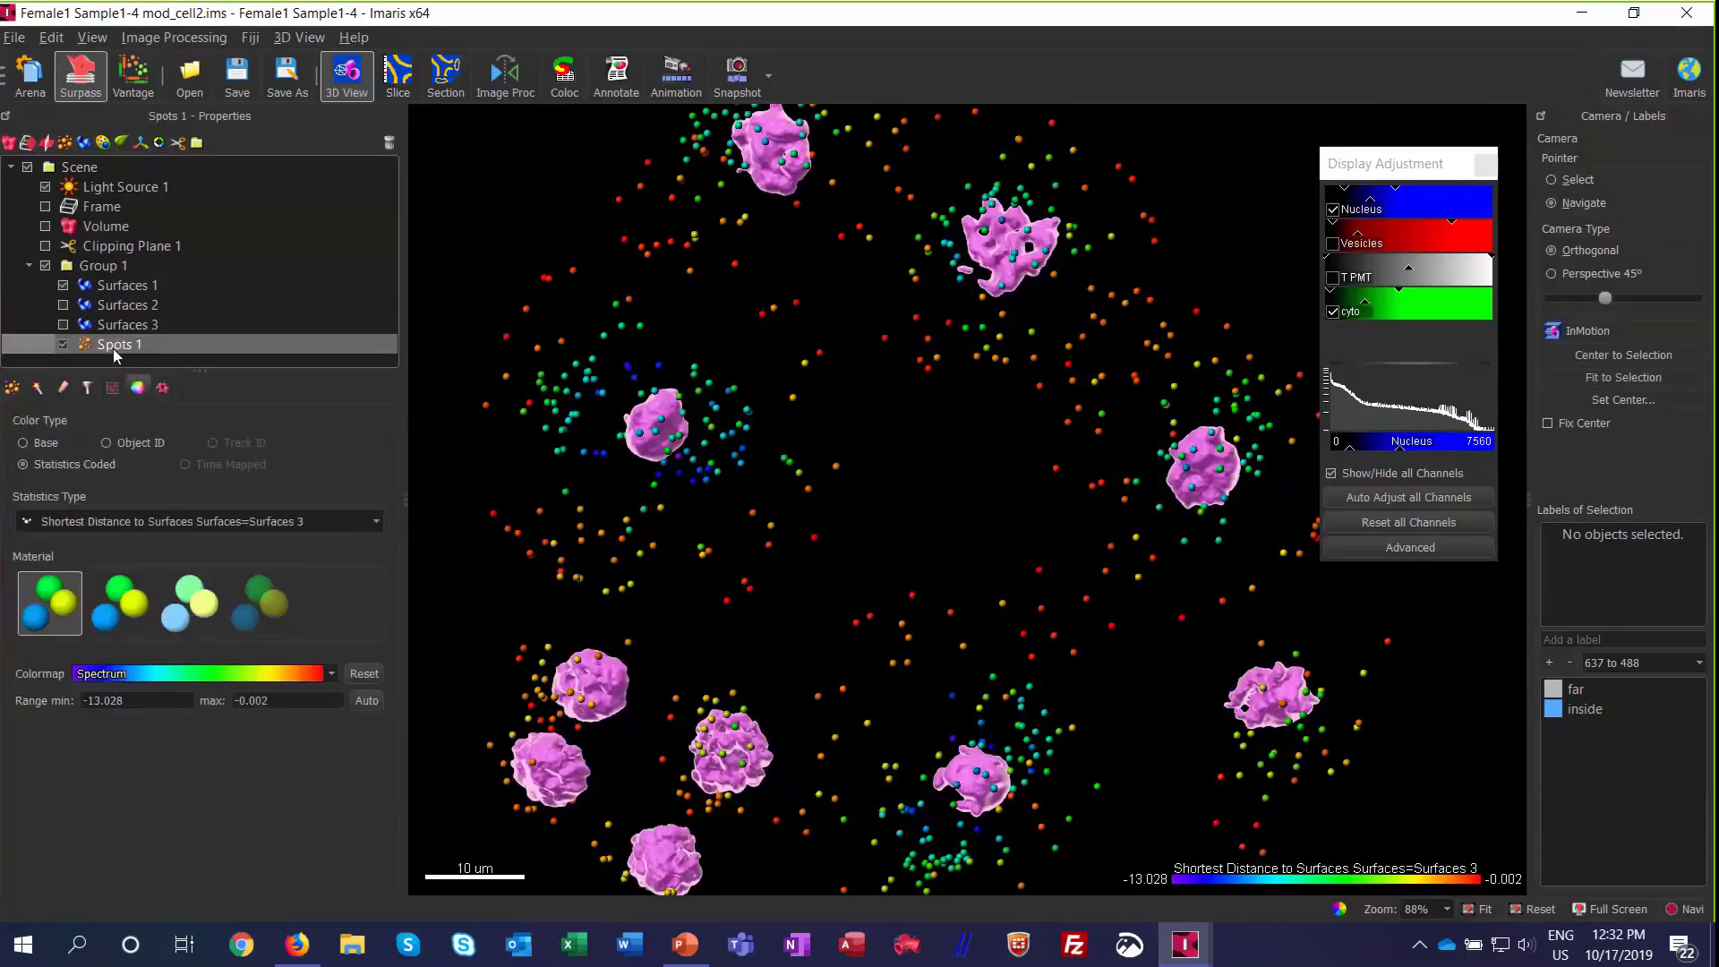
pyautogui.click(199, 519)
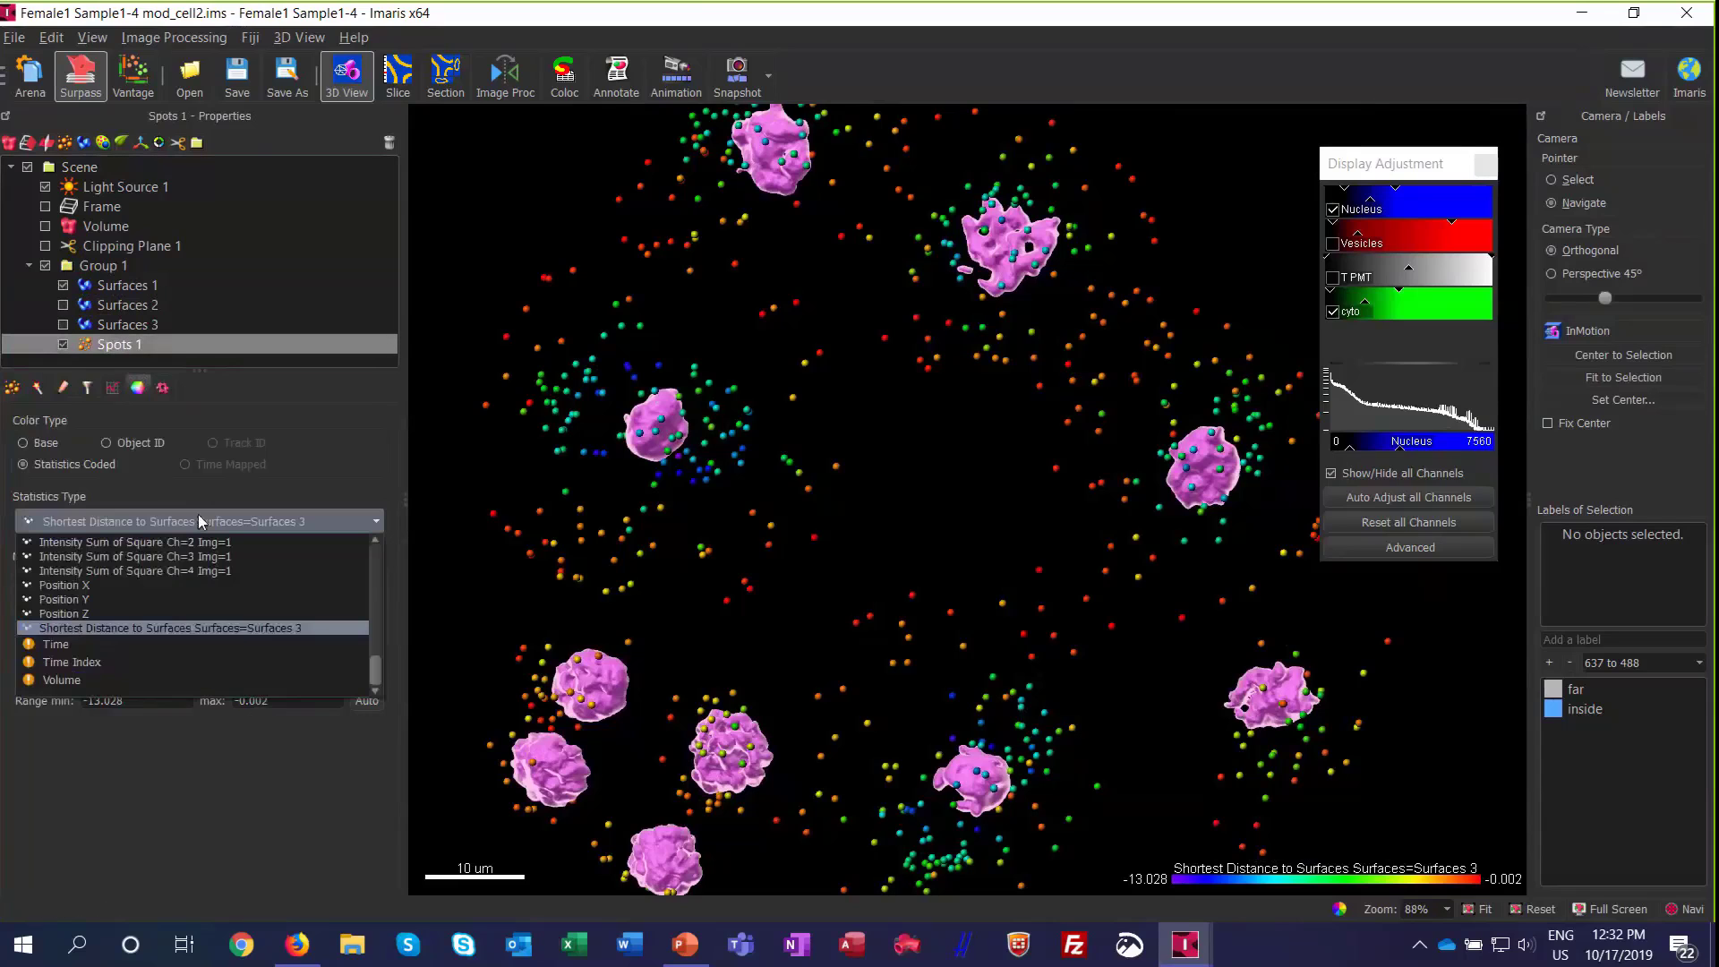
pyautogui.click(197, 518)
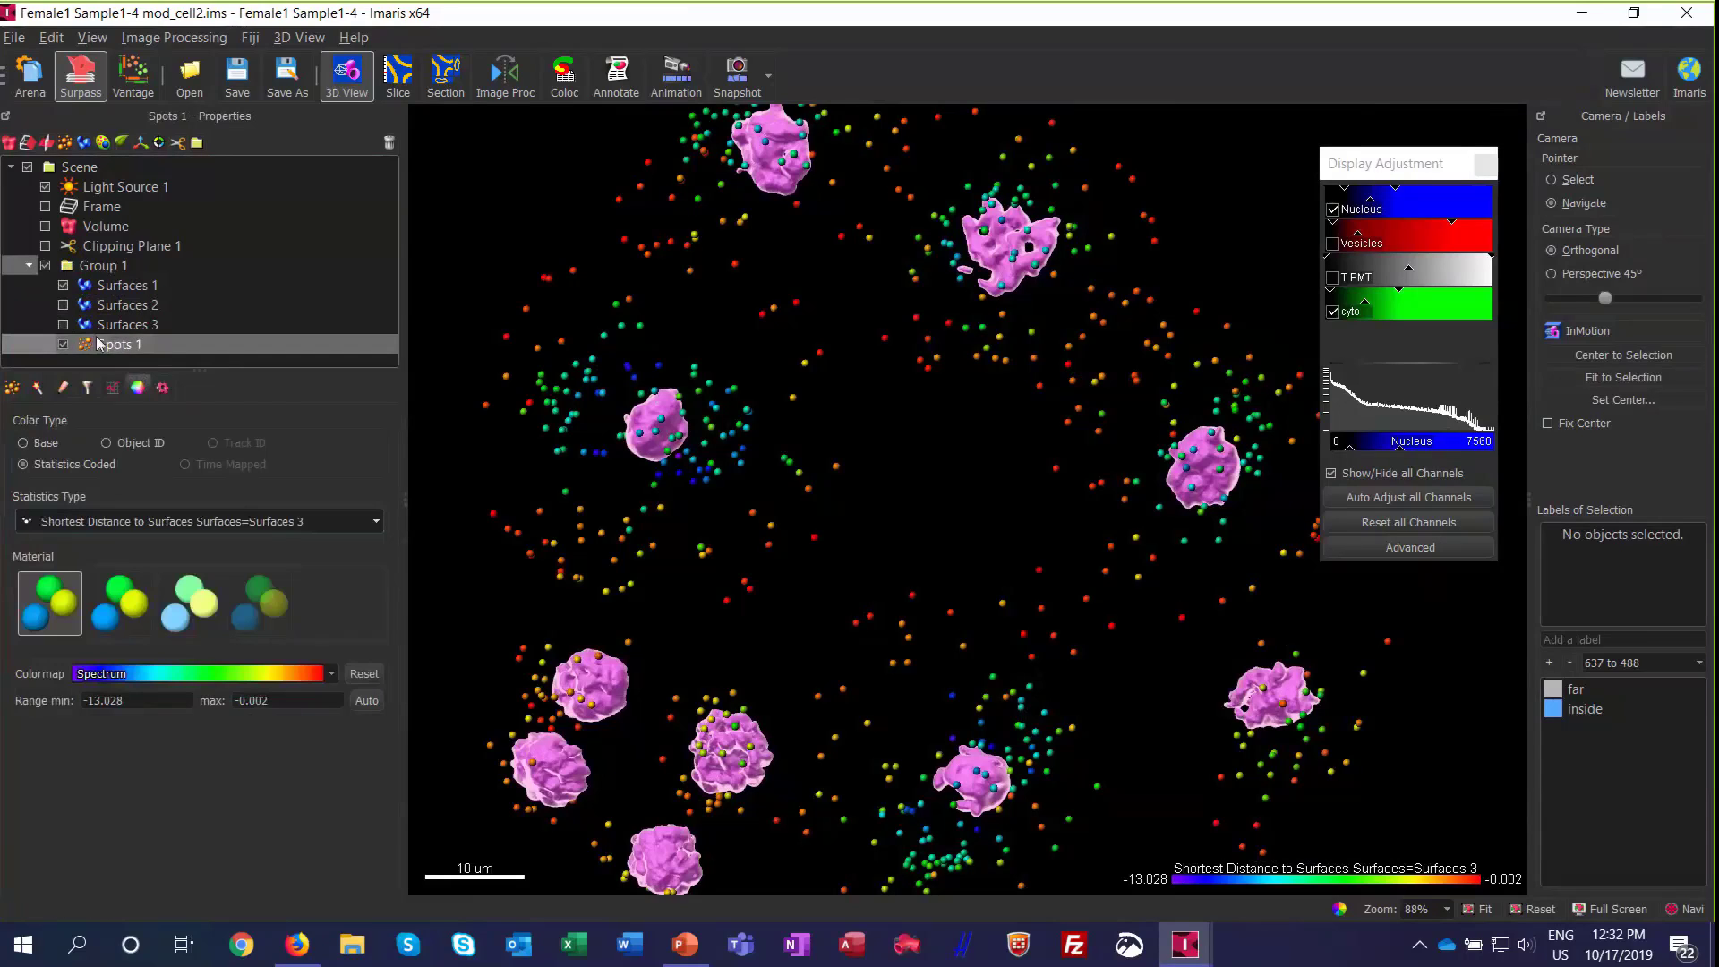
# Step: Enable Shortest Distance Calculation for Surfaces 1 and color-code Spots 1 by Shortest Distance to Surfaces for Surfaces 1
pyautogui.click(94, 287)
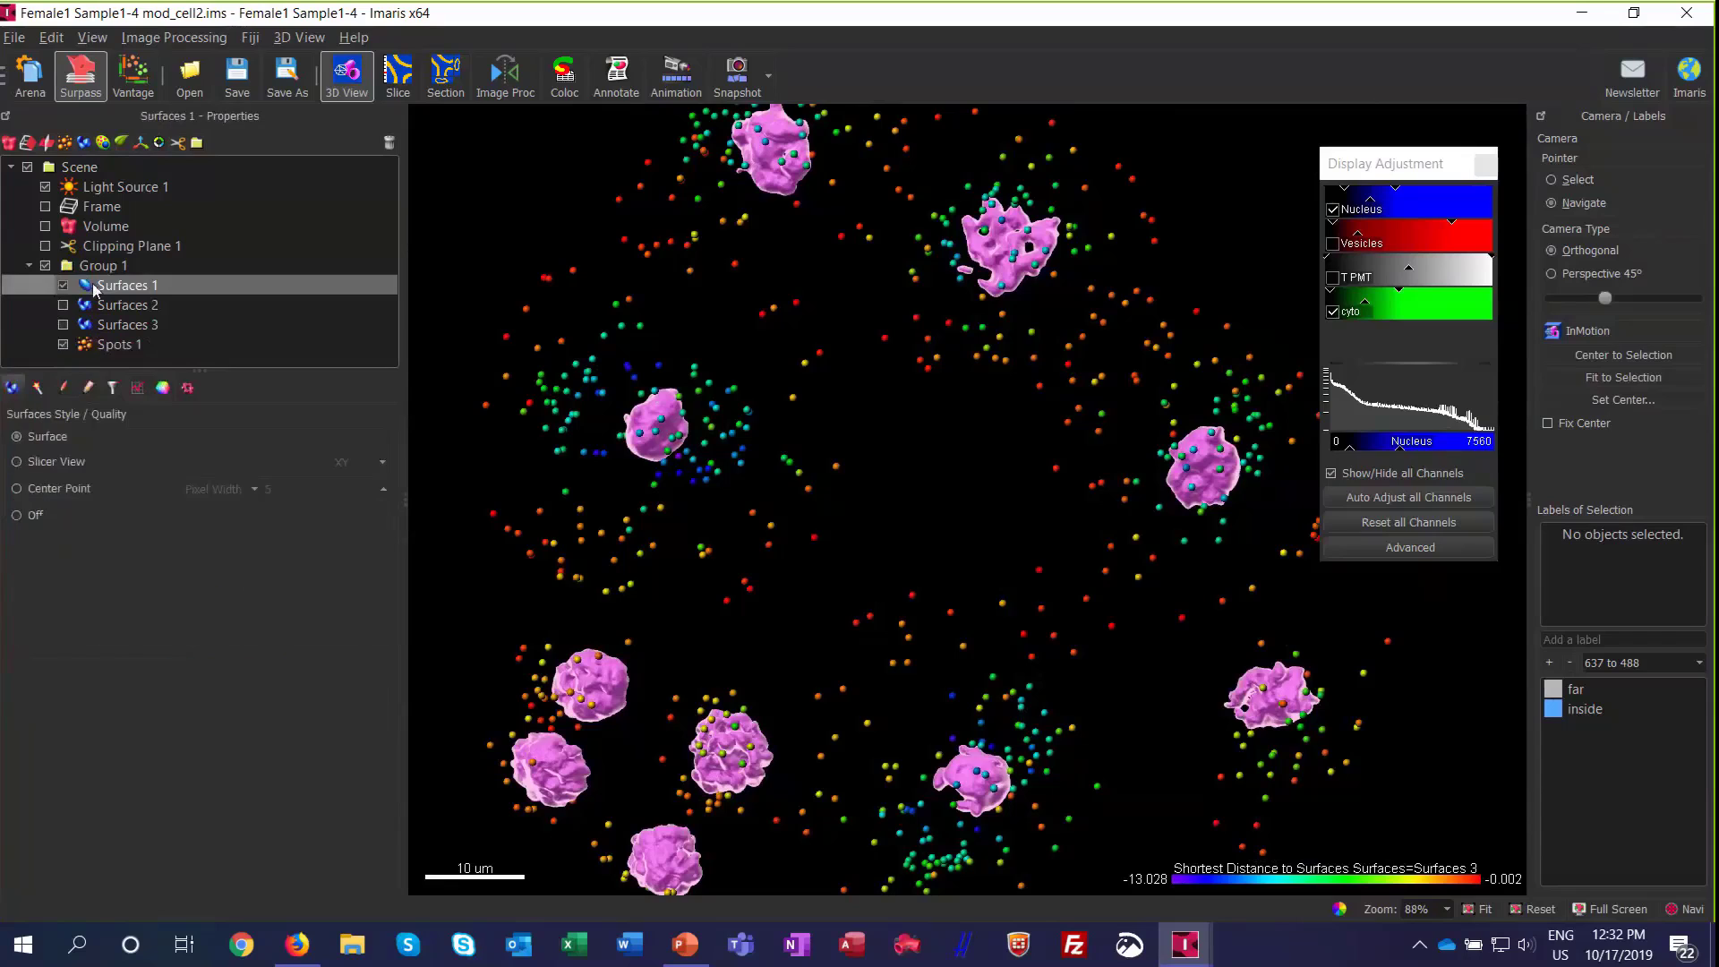
pyautogui.click(88, 389)
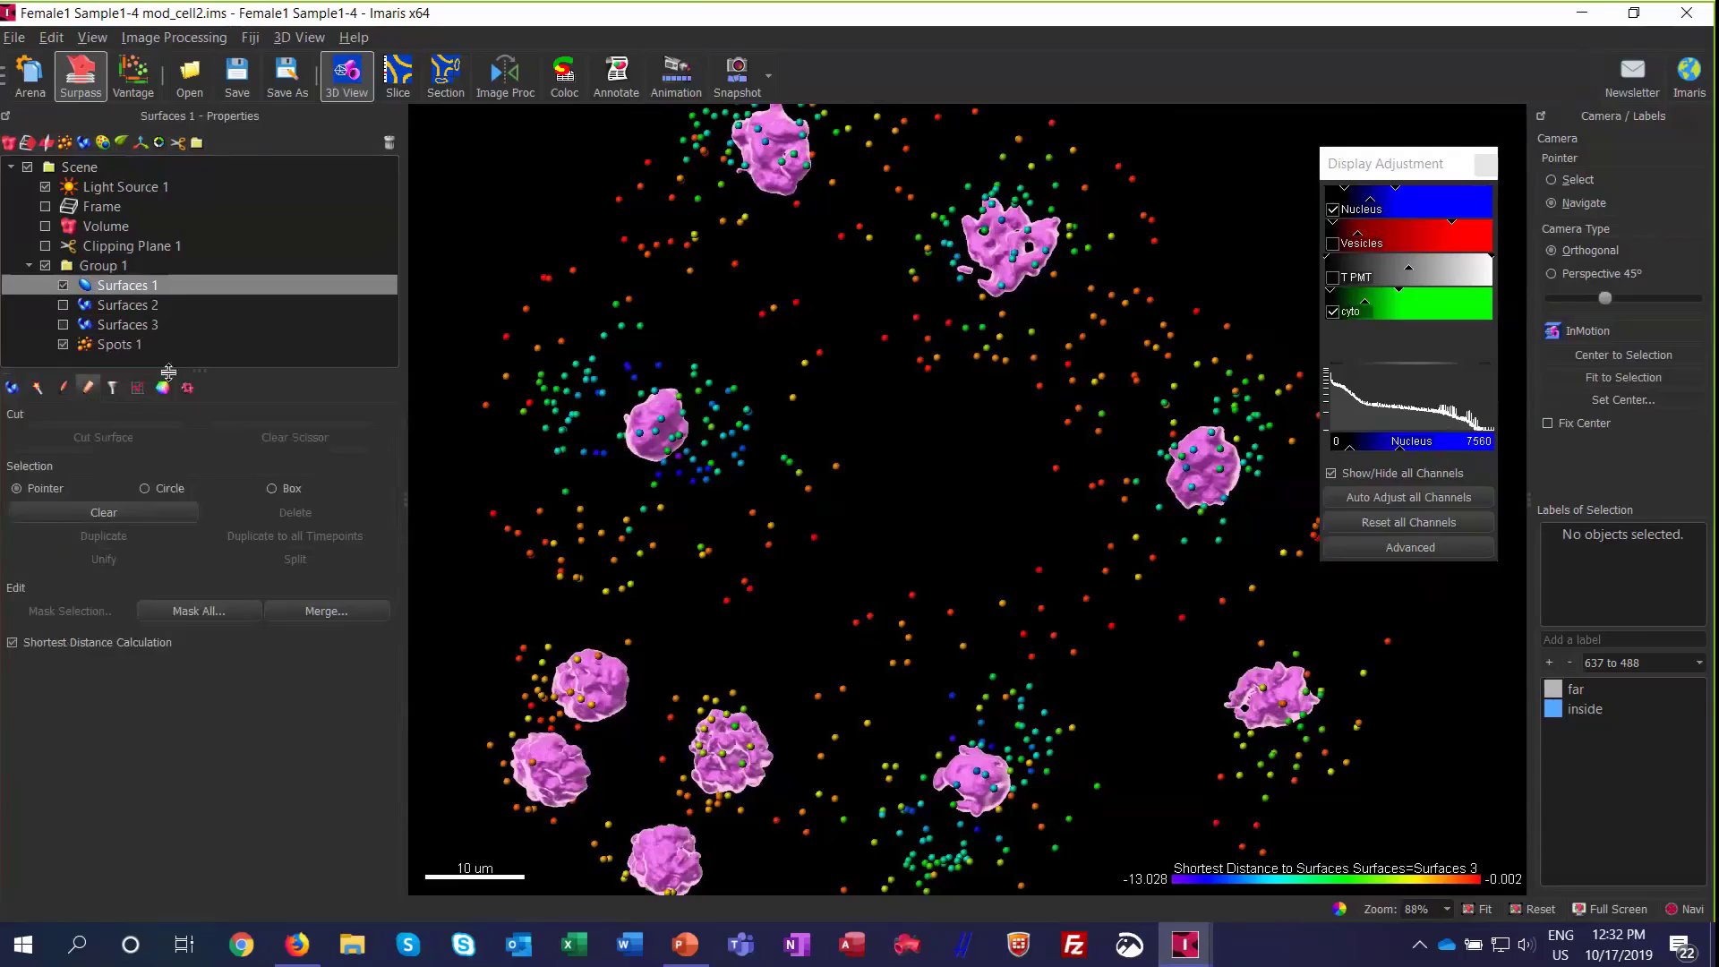
pyautogui.click(105, 346)
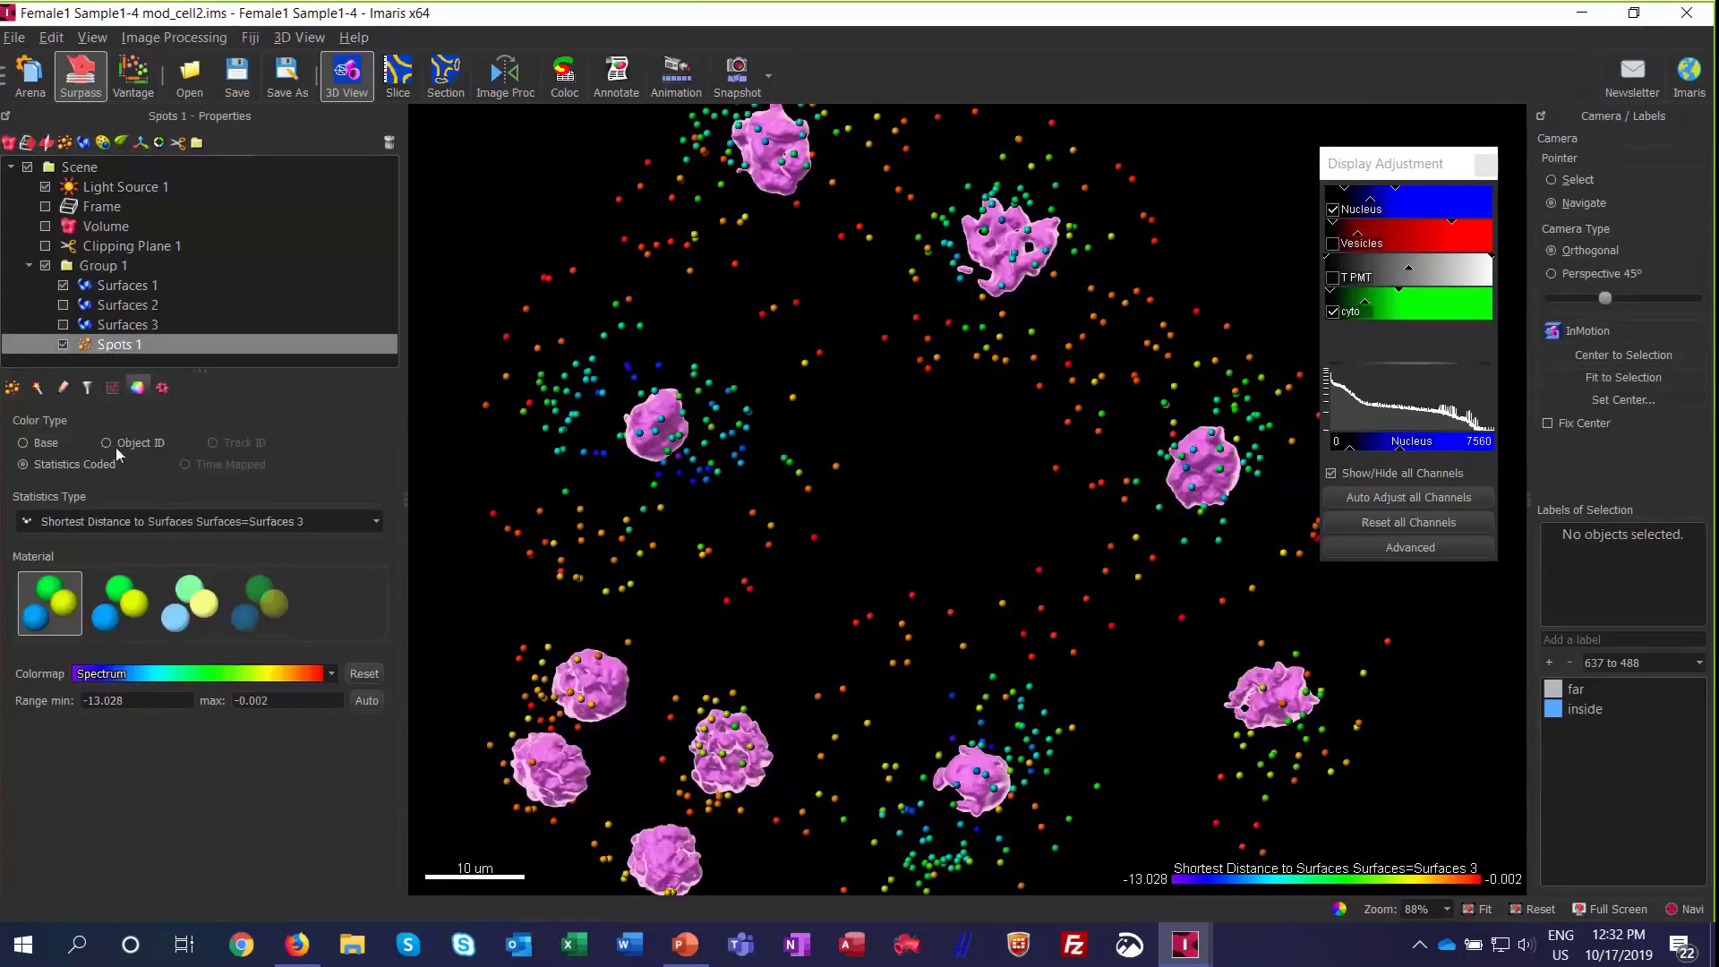
pyautogui.click(163, 520)
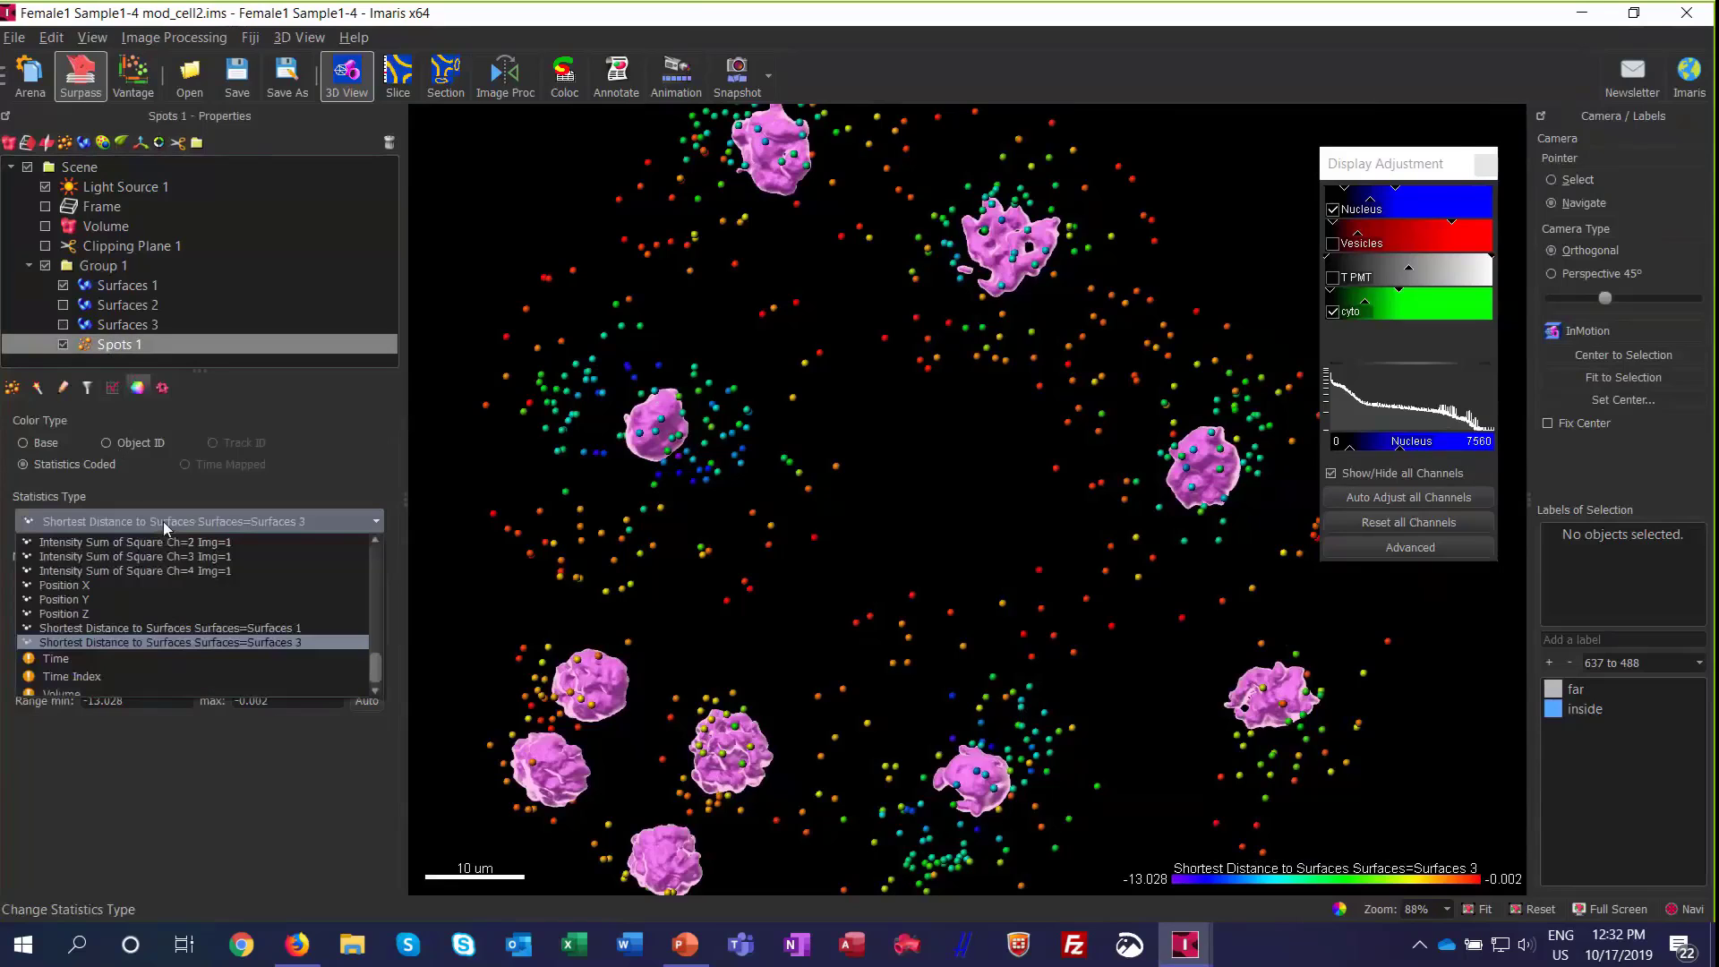
pyautogui.click(170, 627)
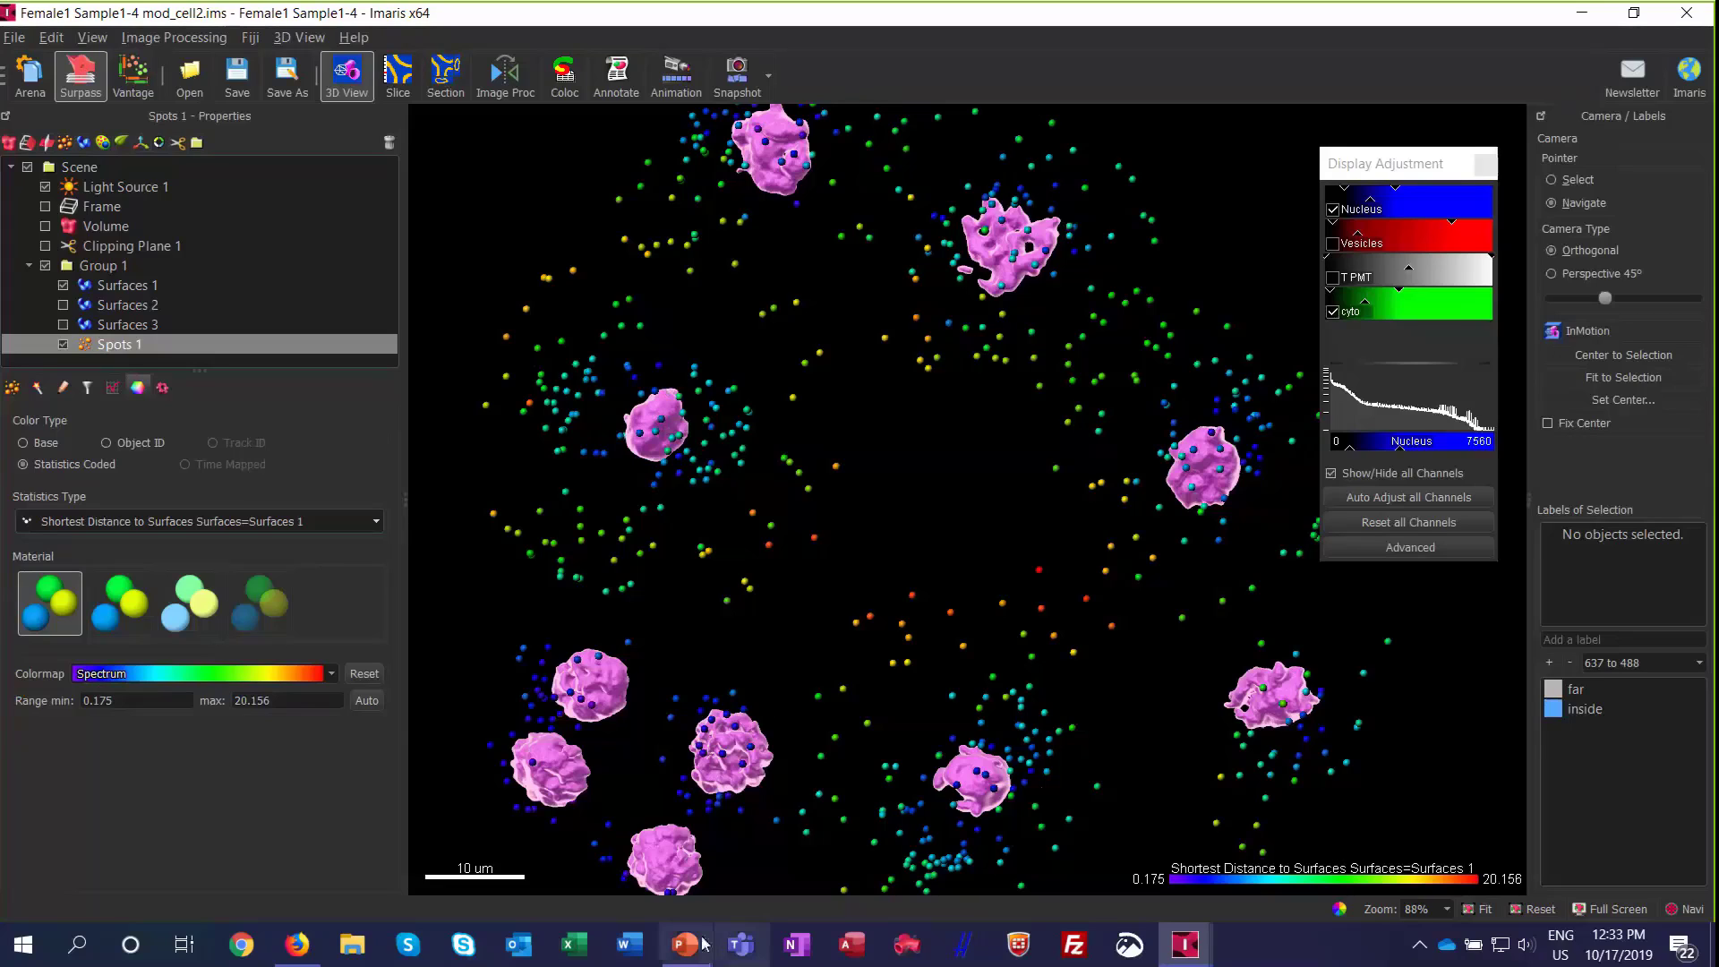
# Step: Switch to the Imaris 9.5 Webinar presentation in PowerPoint, start the slide show at Native Distance Measurements and reveal its bullet points
pyautogui.moveTo(703, 943)
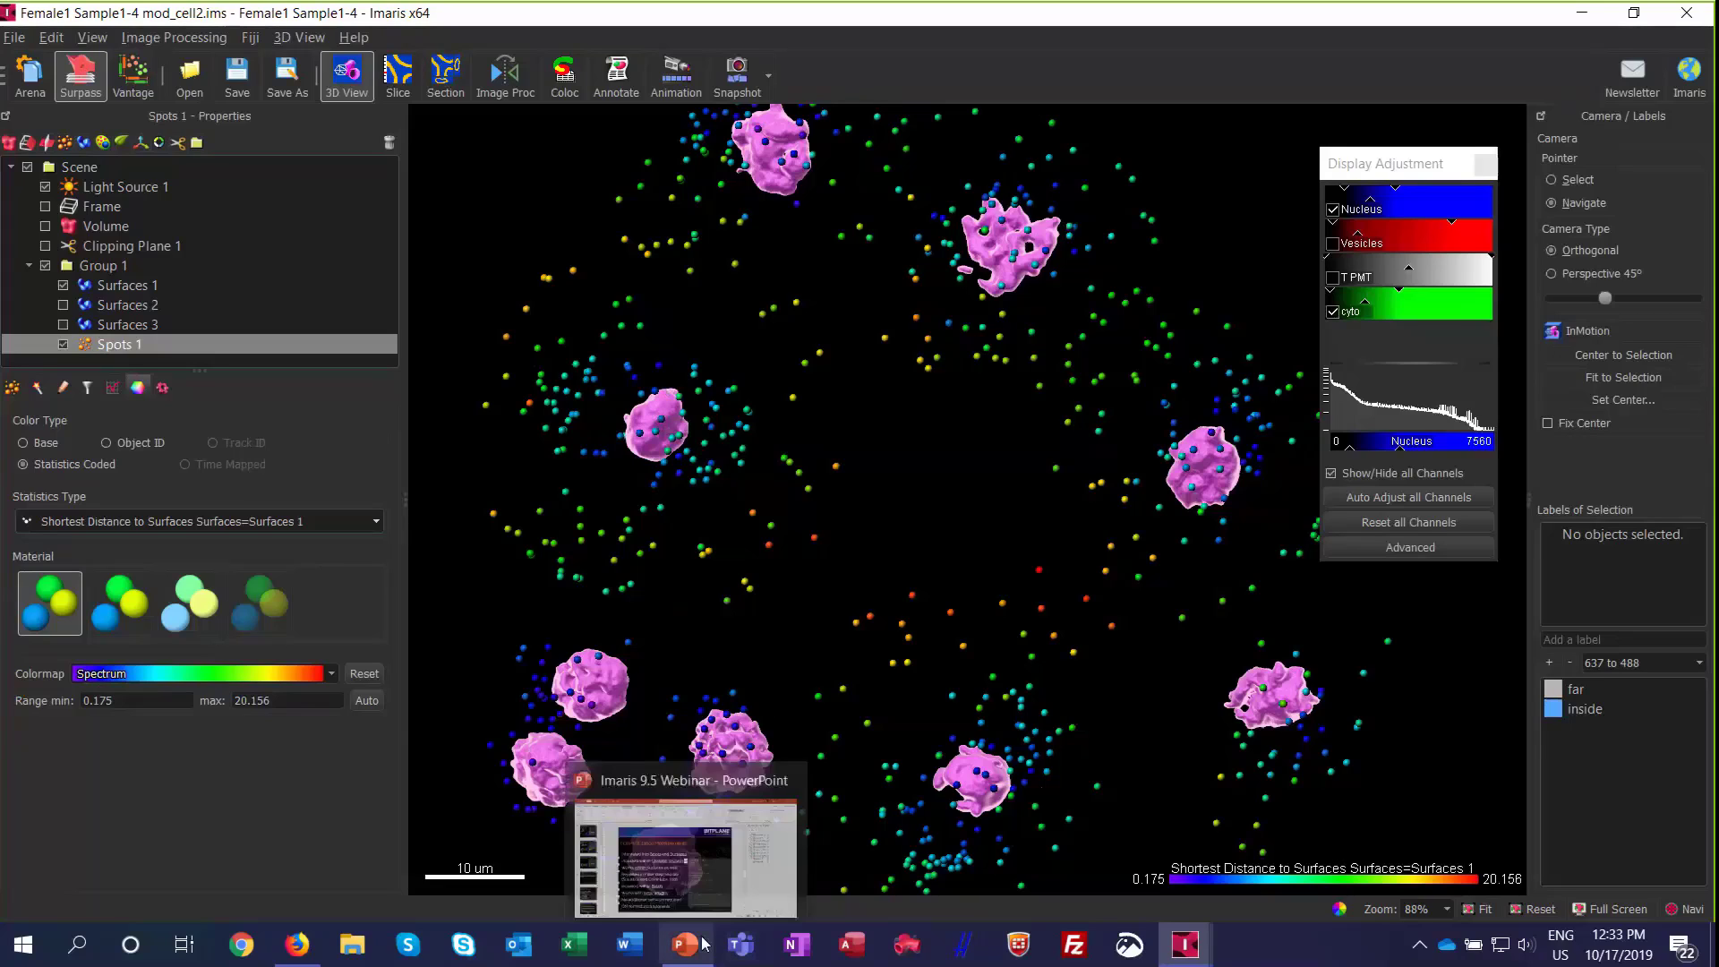
pyautogui.click(729, 859)
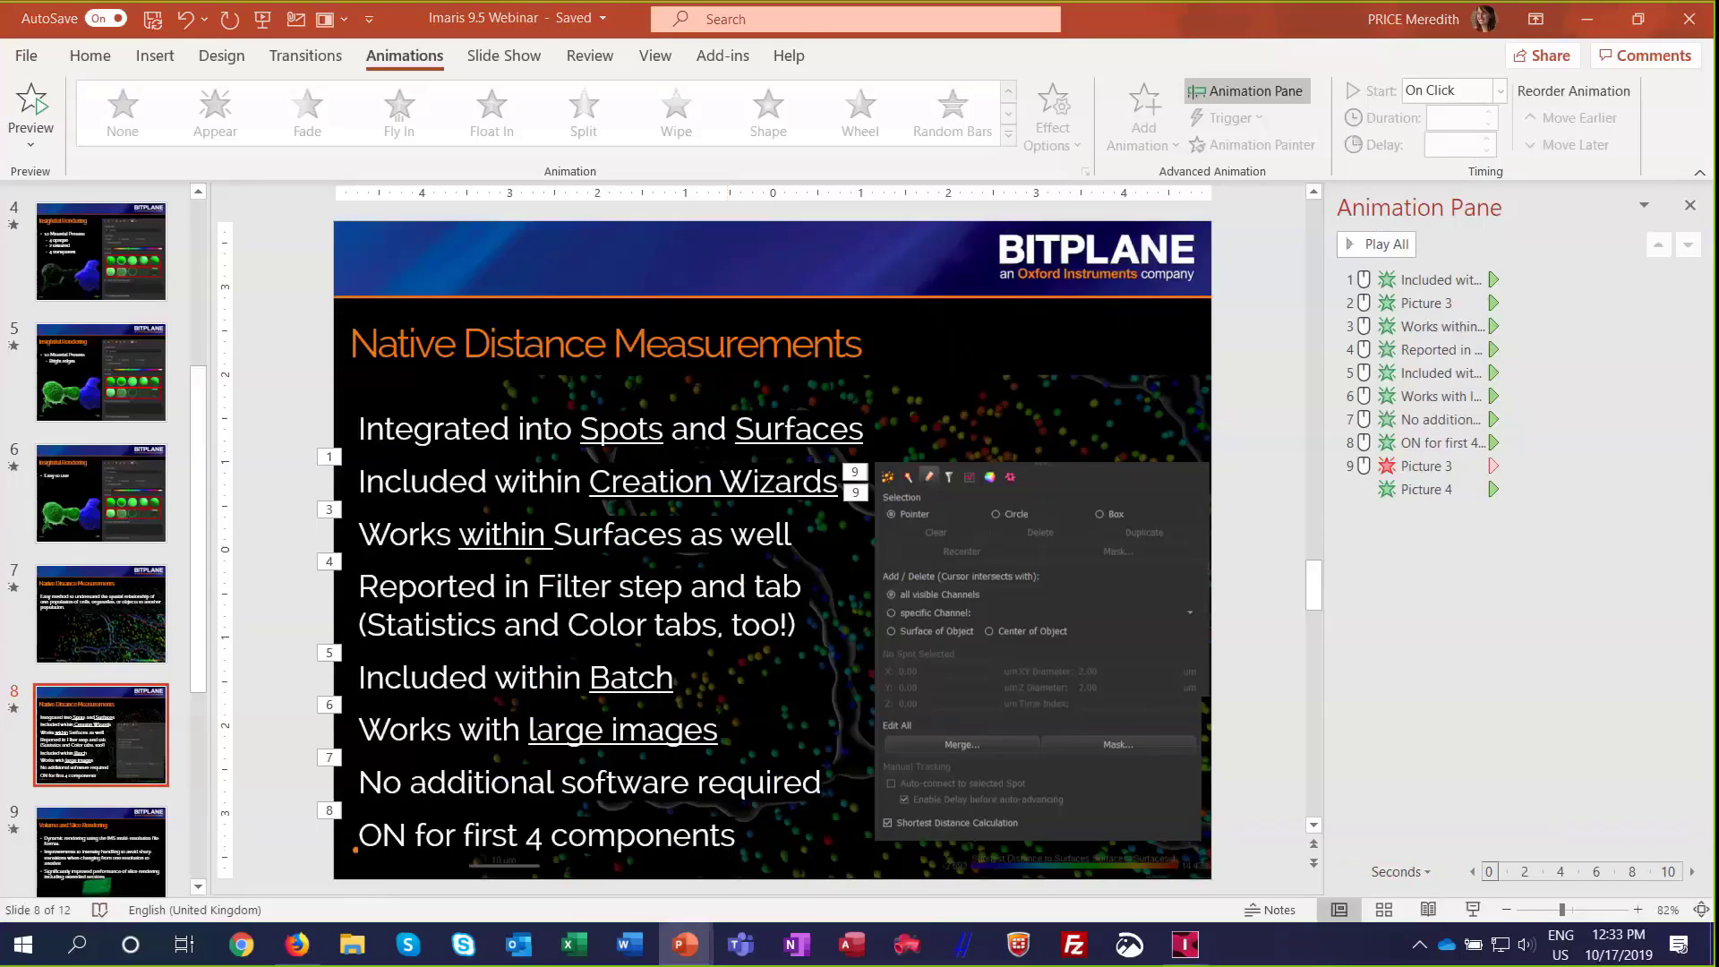
pyautogui.click(1473, 909)
pyautogui.scroll(-6, 1115, 666)
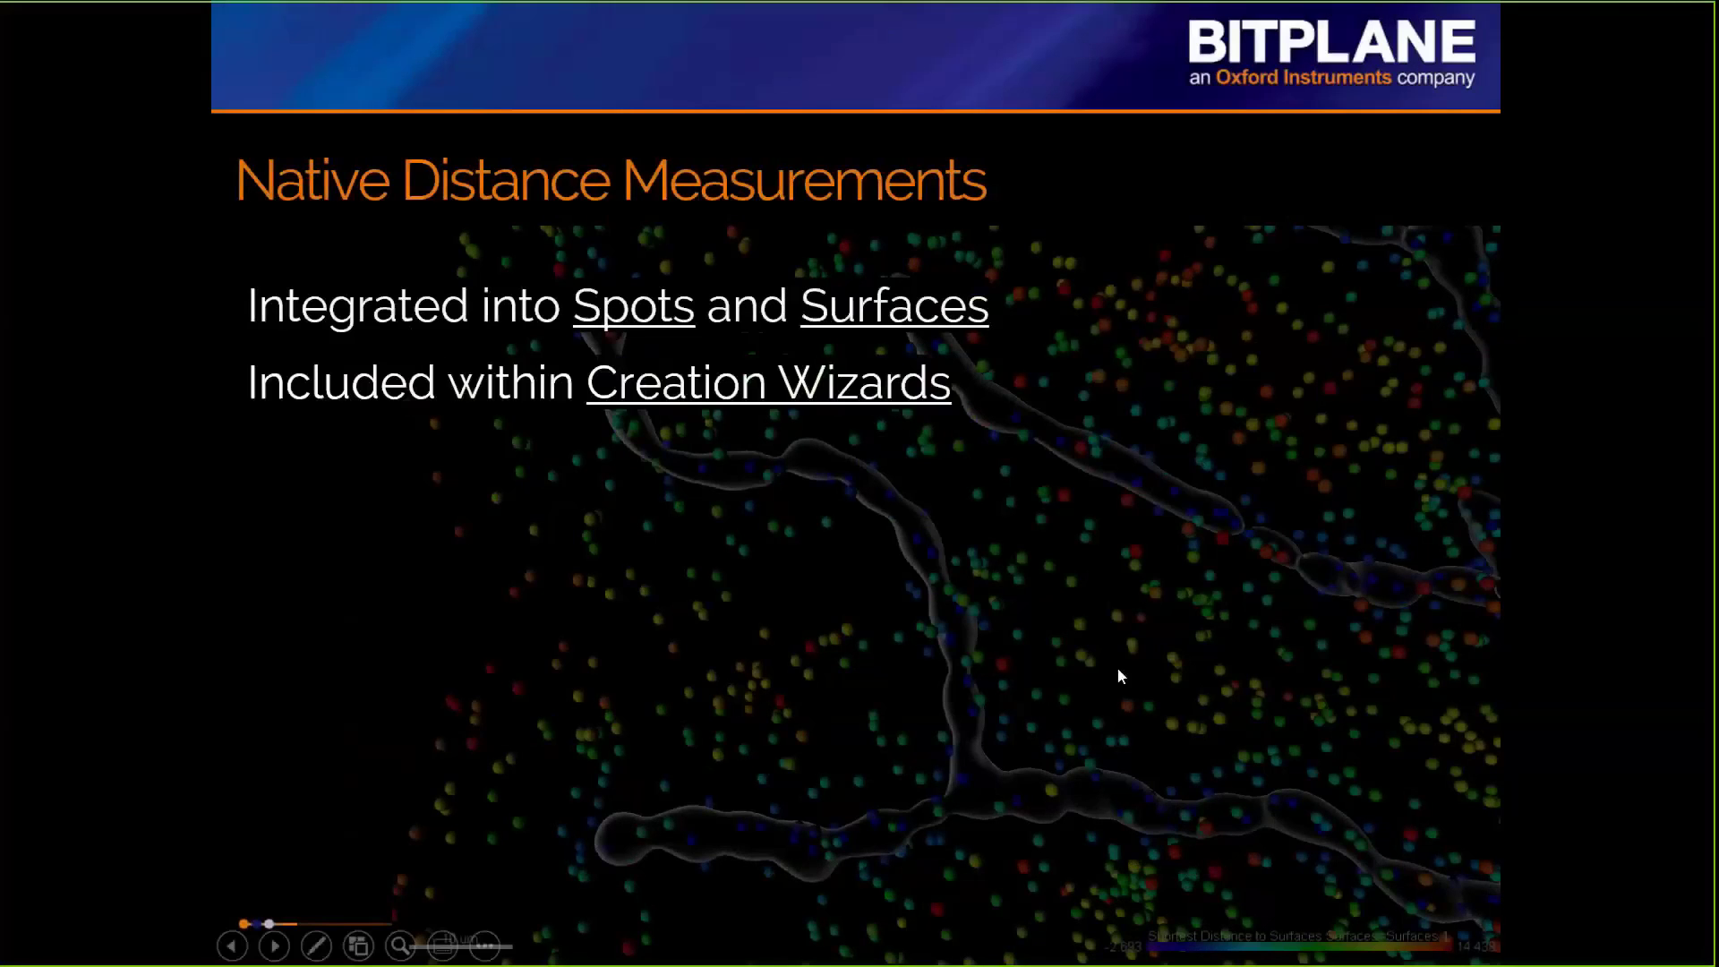
pyautogui.scroll(-2, 1117, 668)
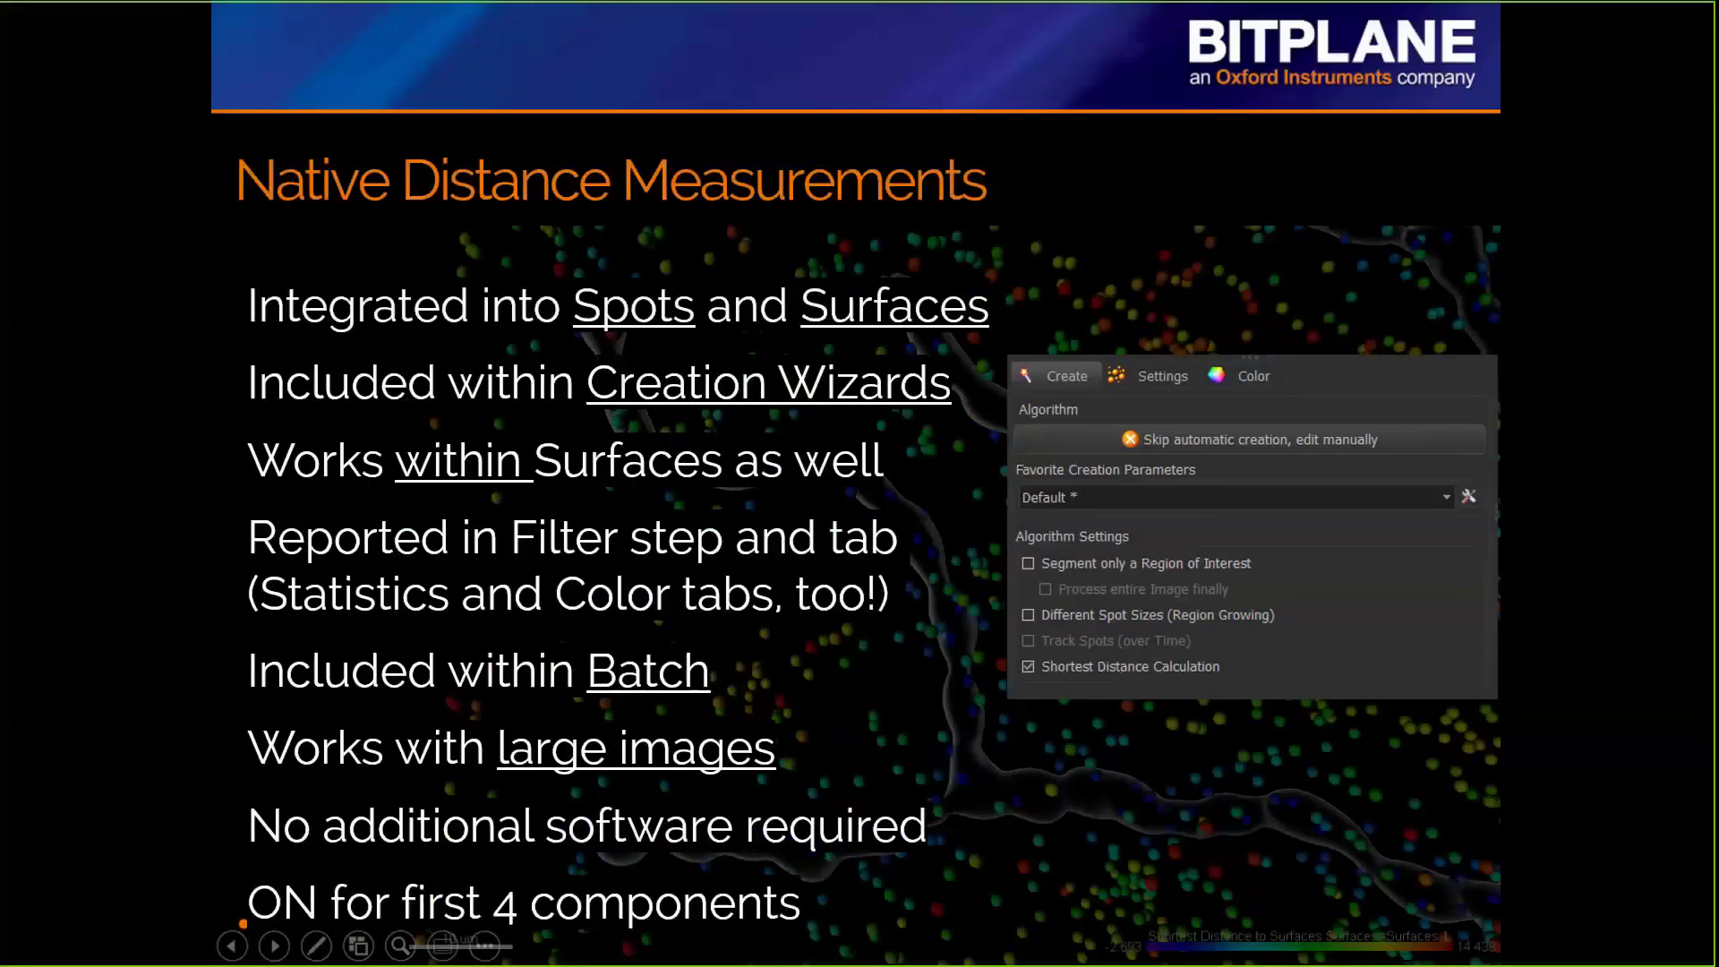